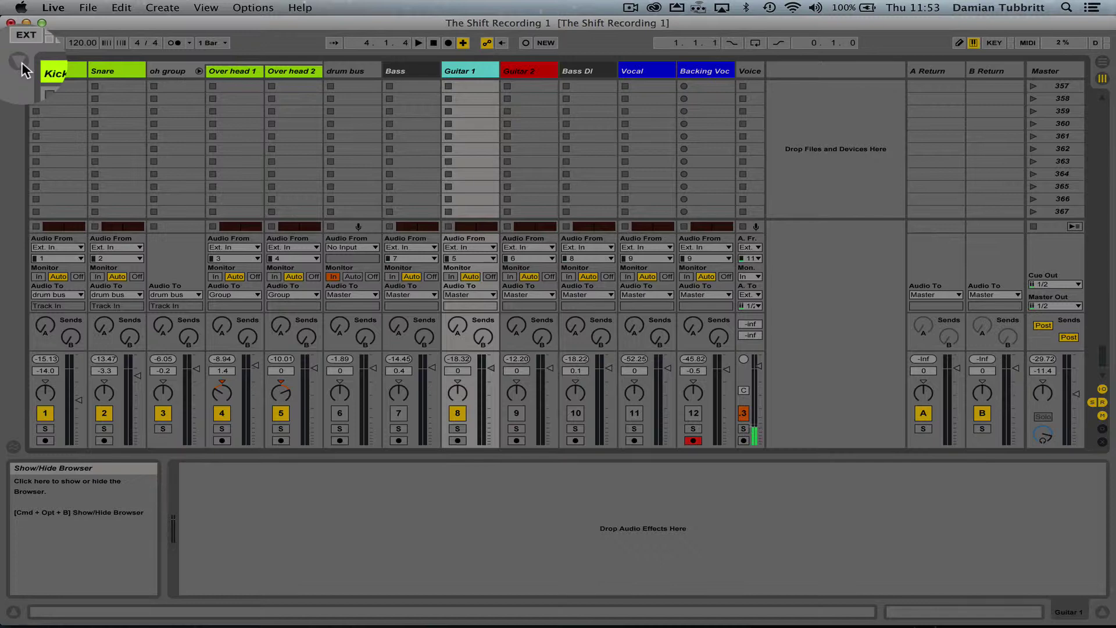
Step: Show the browser, collapse the Glue Compressor presets, and add an EQ Eight to the Guitar 1 track
click(22, 61)
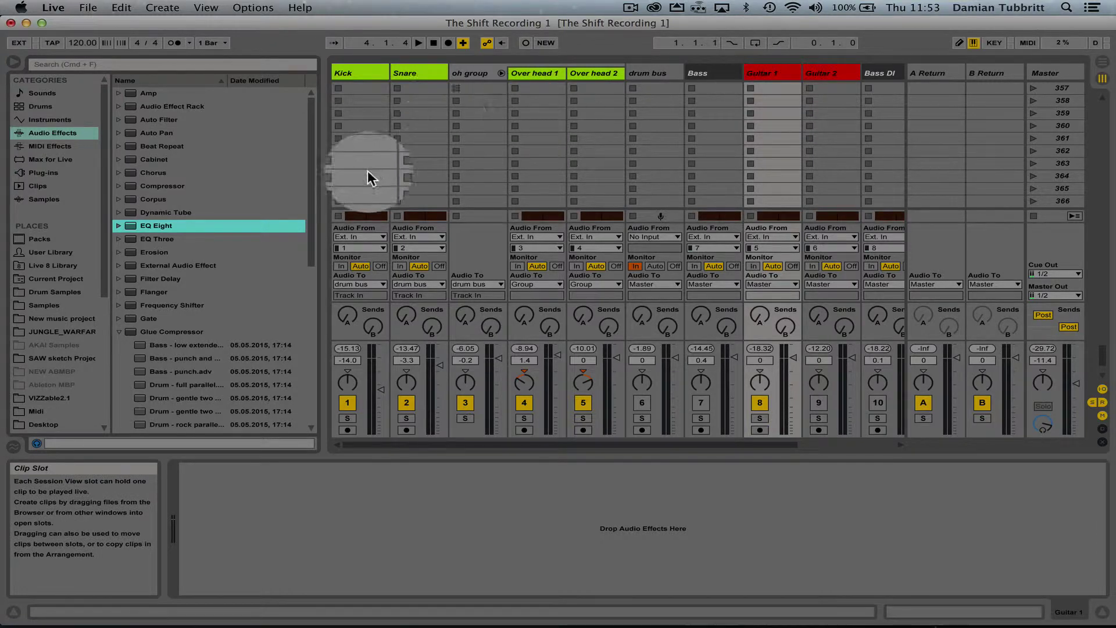
click(118, 330)
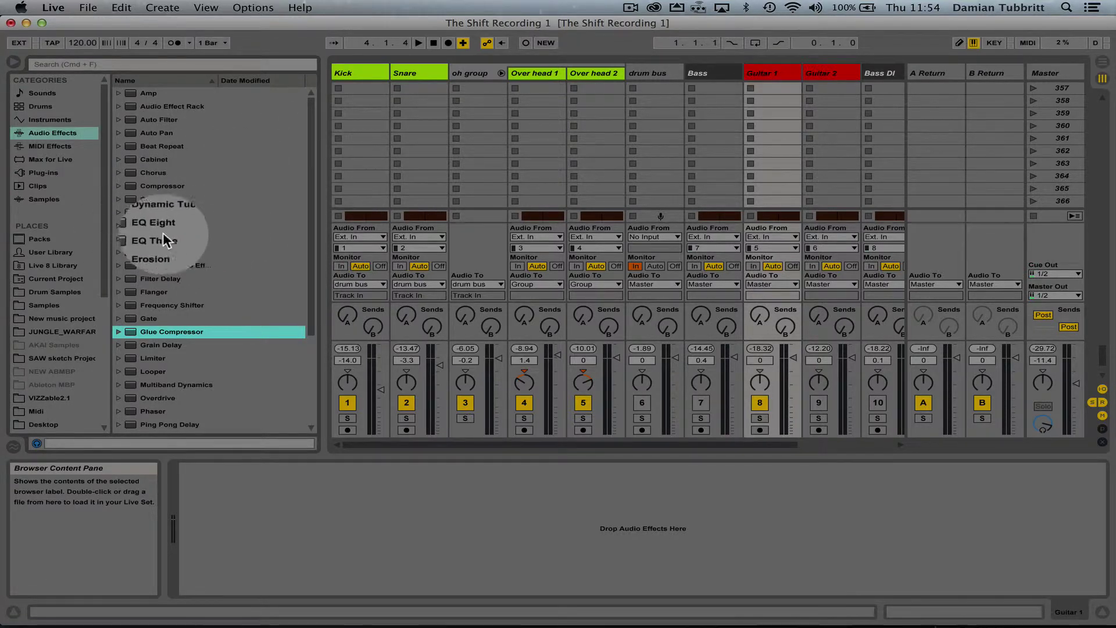
drag(154, 225, 769, 70)
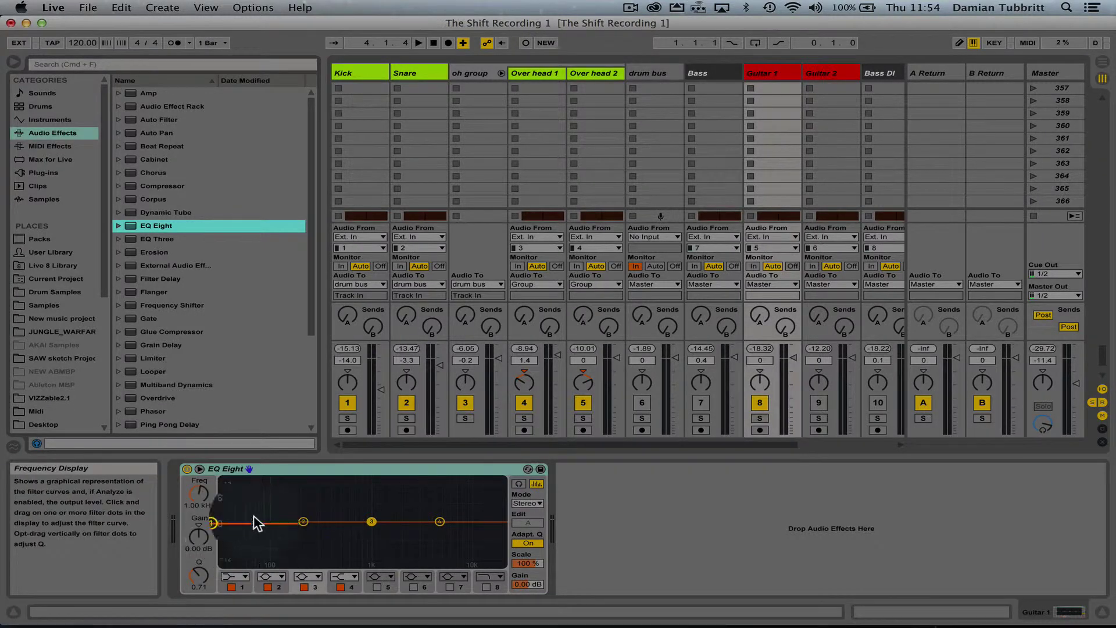
Step: During playback, change EQ Eight filter 1 to a low cut and move it to about 153 Hz
click(201, 468)
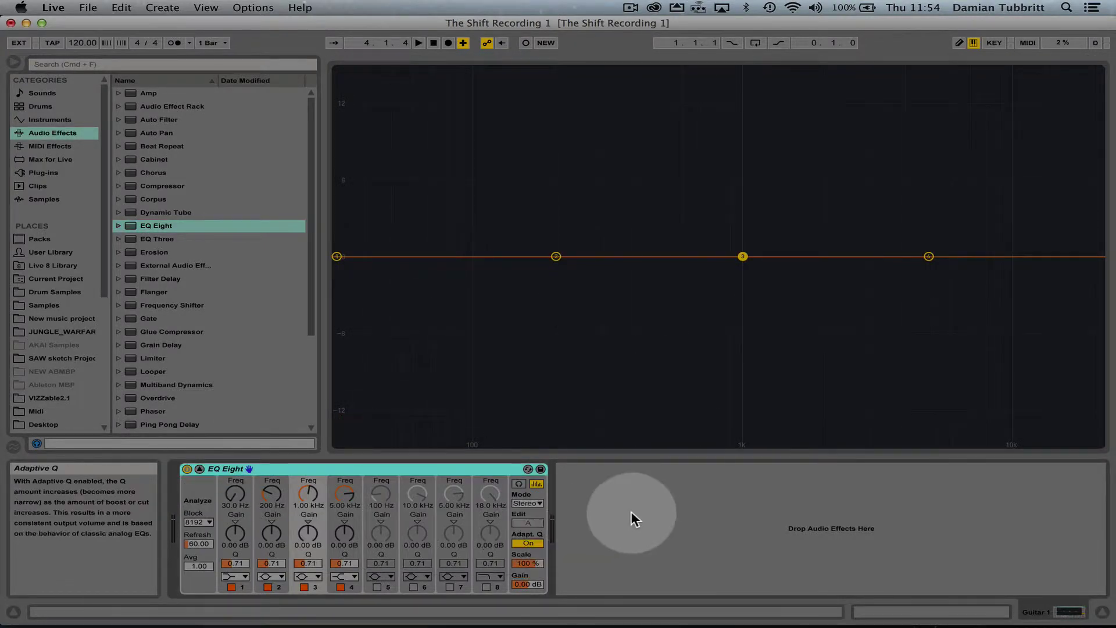
key(space)
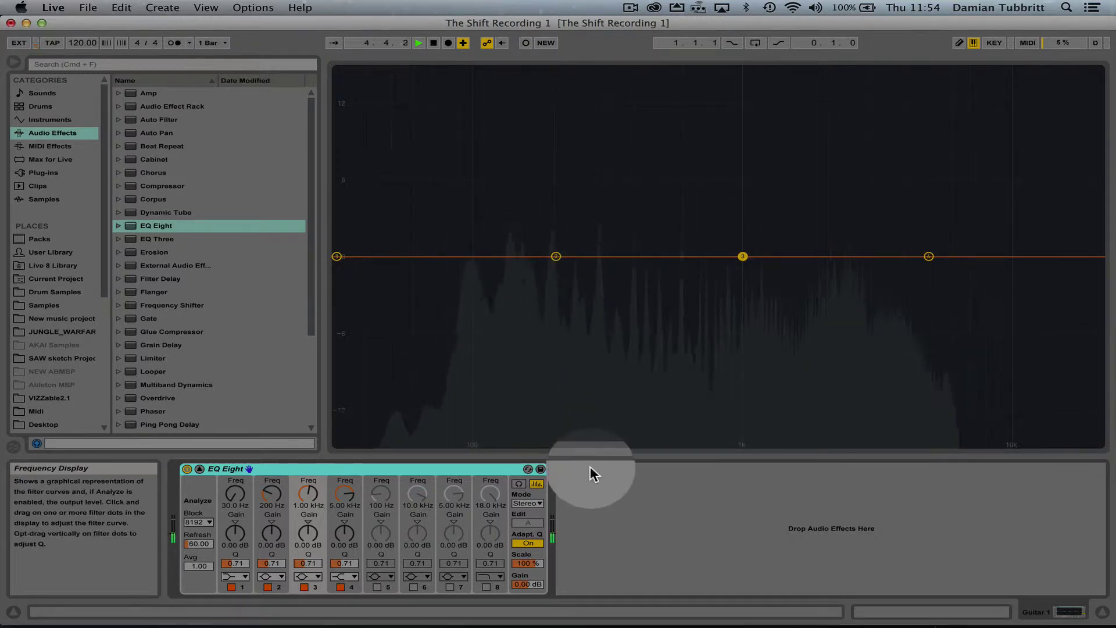
click(243, 575)
click(239, 502)
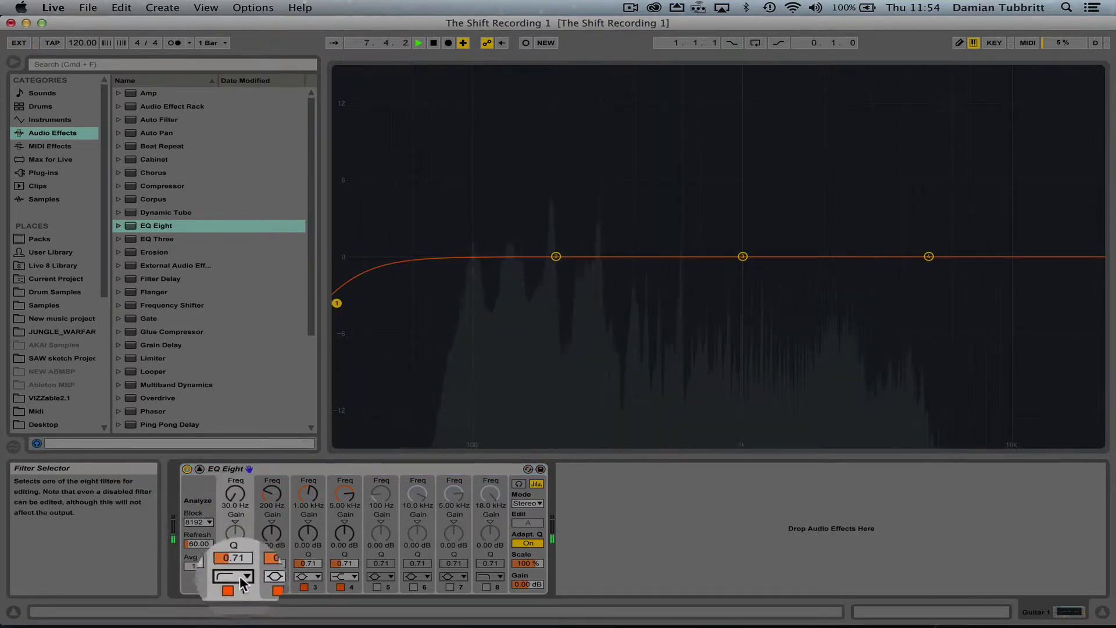
click(197, 469)
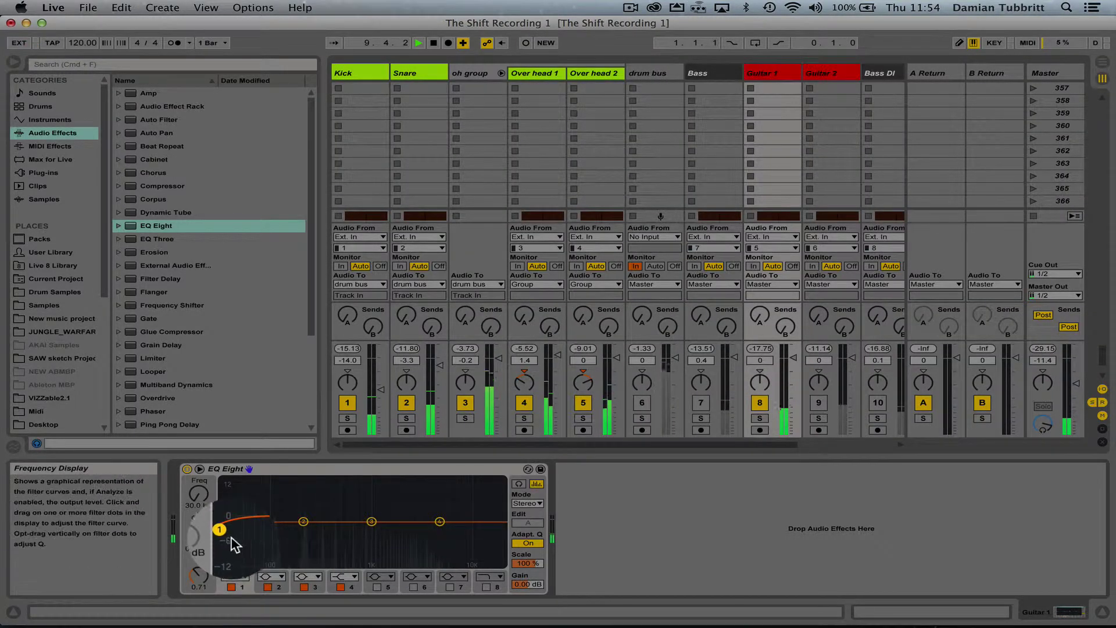
drag(221, 532, 282, 527)
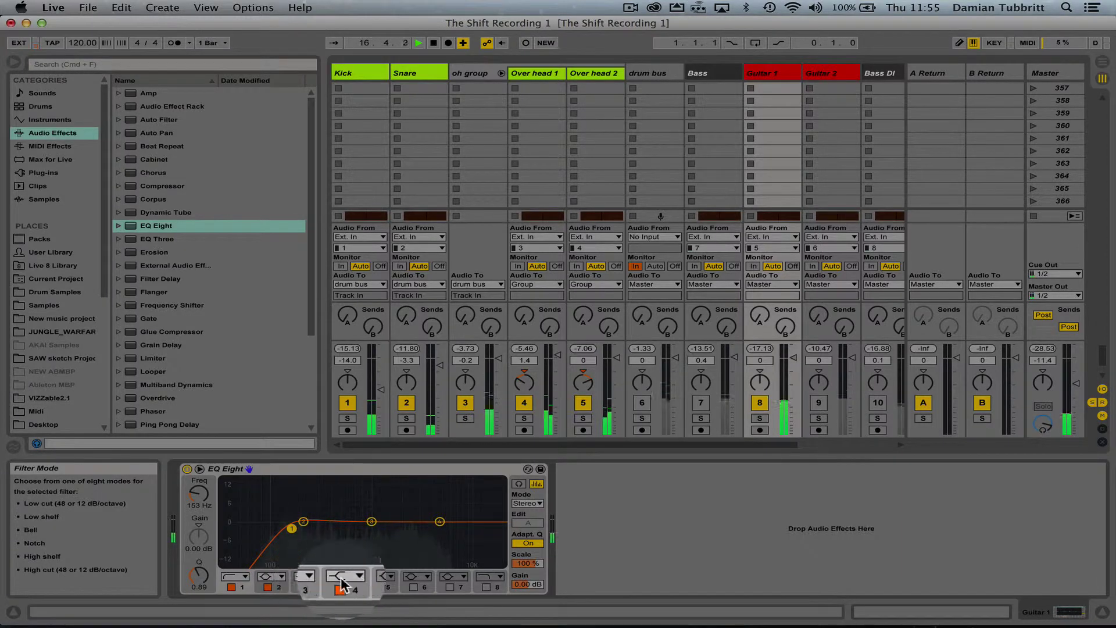
Step: Change filter 4 to a high cut at about 4.09 kHz and boost filter 2 by about 2.36 dB near 208 Hz
click(437, 522)
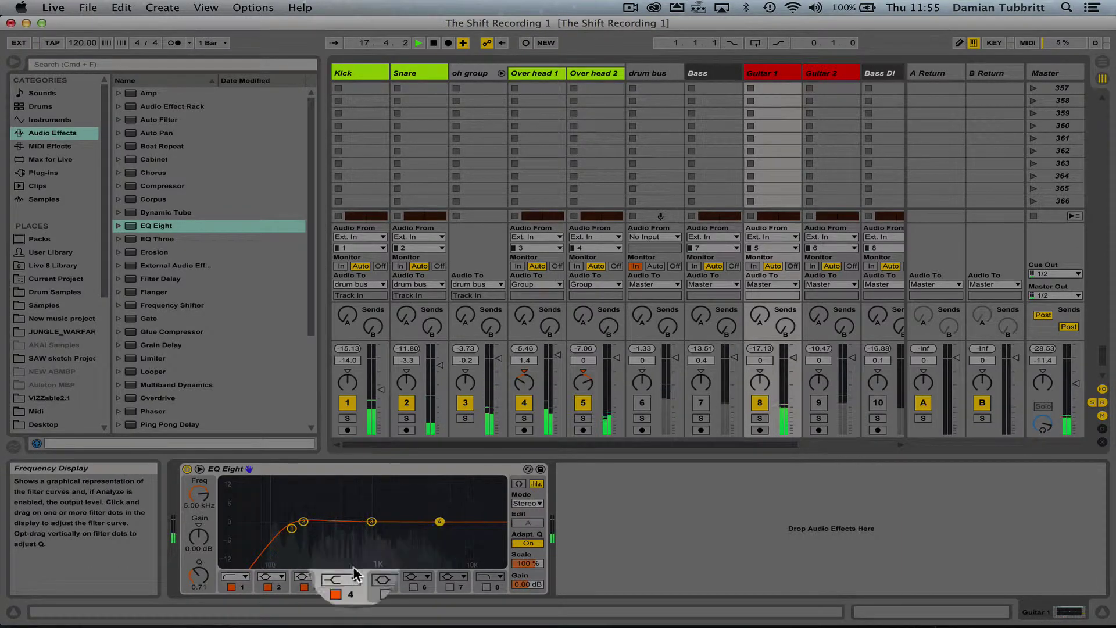
click(352, 575)
click(343, 550)
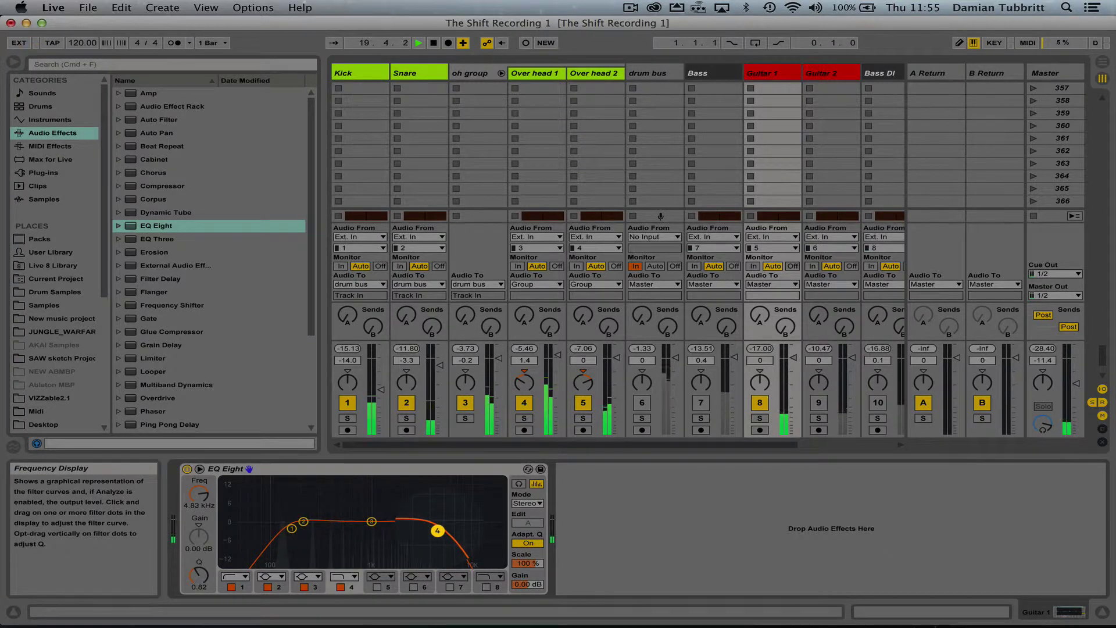
drag(436, 530, 433, 534)
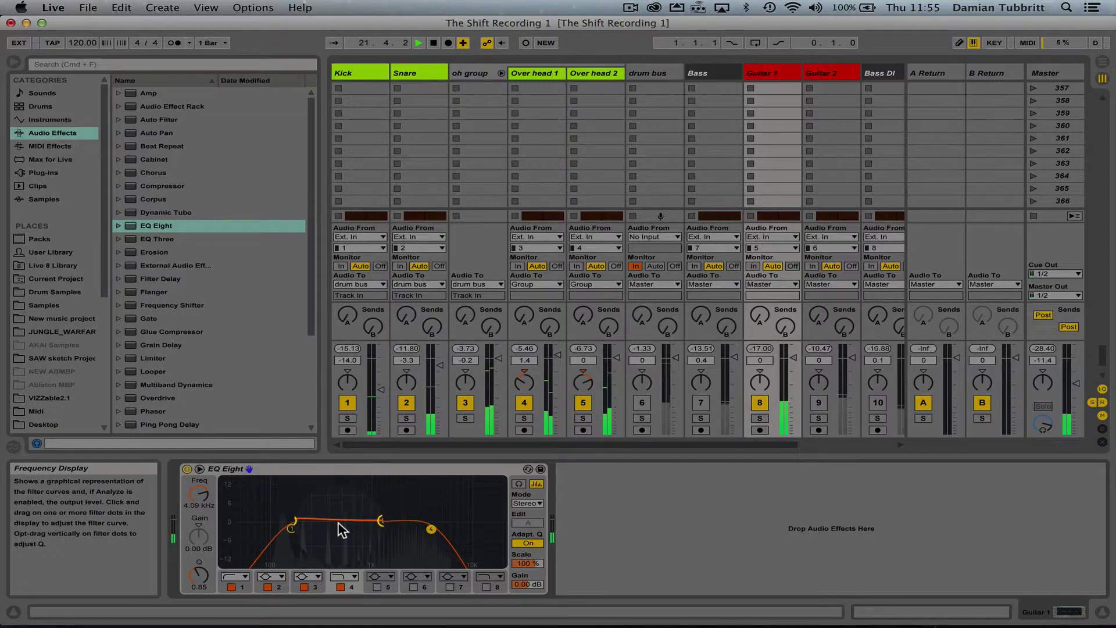
drag(301, 526, 305, 516)
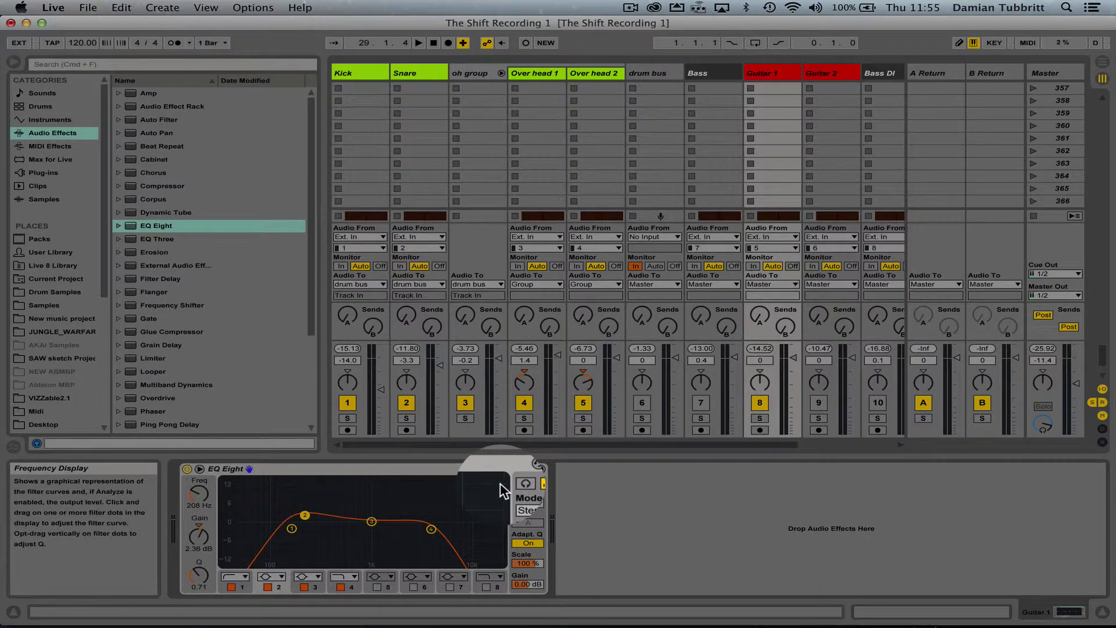
Step: Expand the Amp presets in the browser and add Blues Drive after the EQ Eight on Guitar 1
click(119, 93)
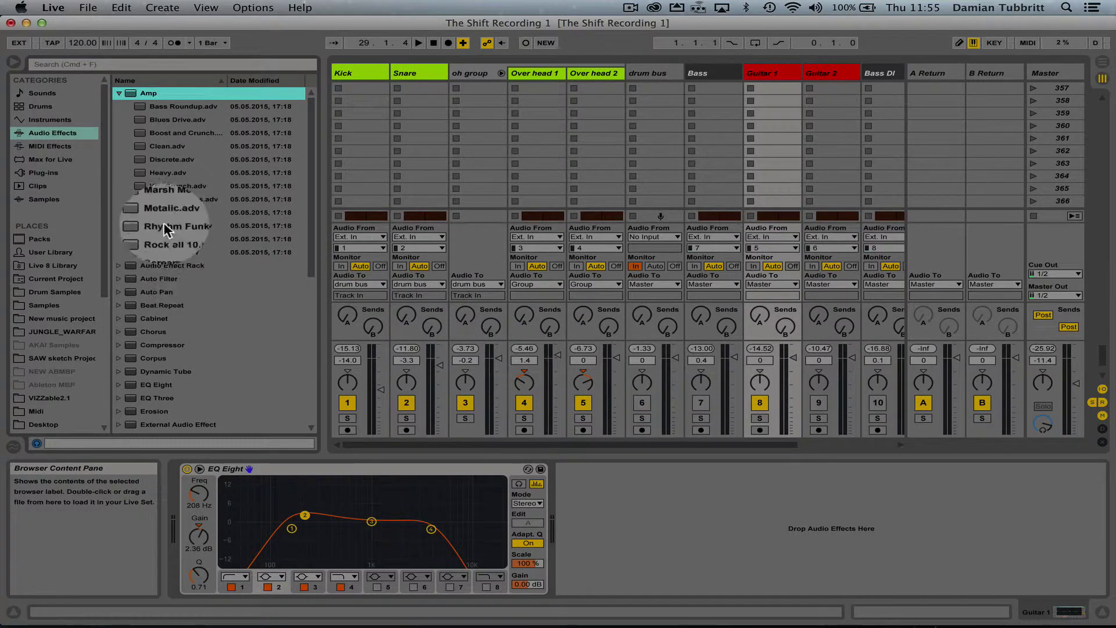
click(170, 106)
click(170, 119)
drag(170, 118, 625, 492)
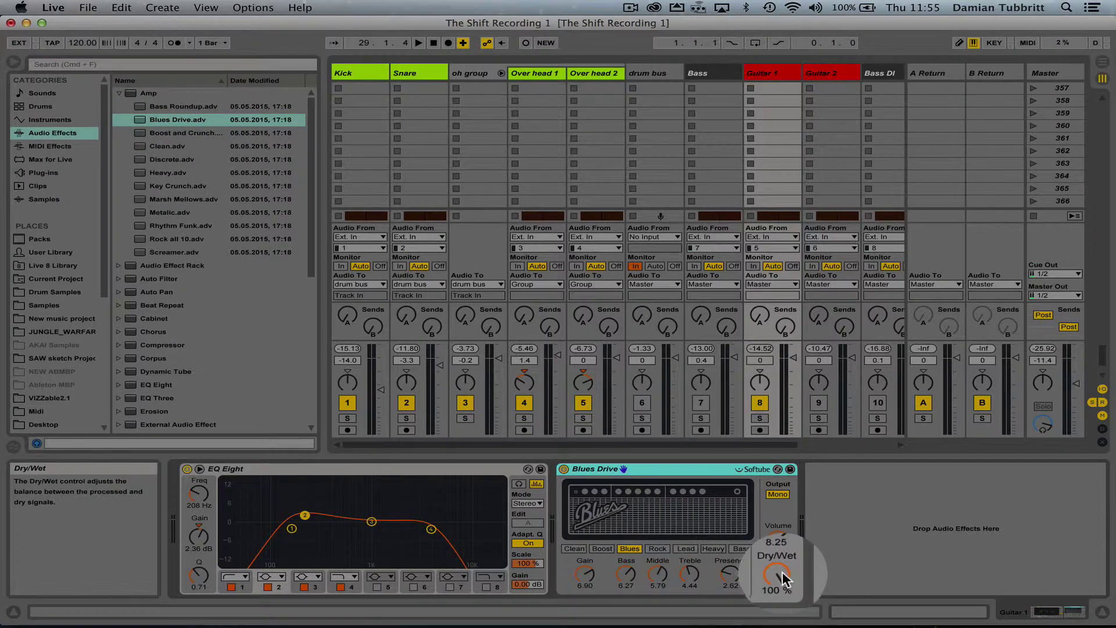
Step: Audition the Blues Drive amp, setting its Dry/Wet to about 11.9 % and its Treble to about 5.40
drag(779, 571, 779, 616)
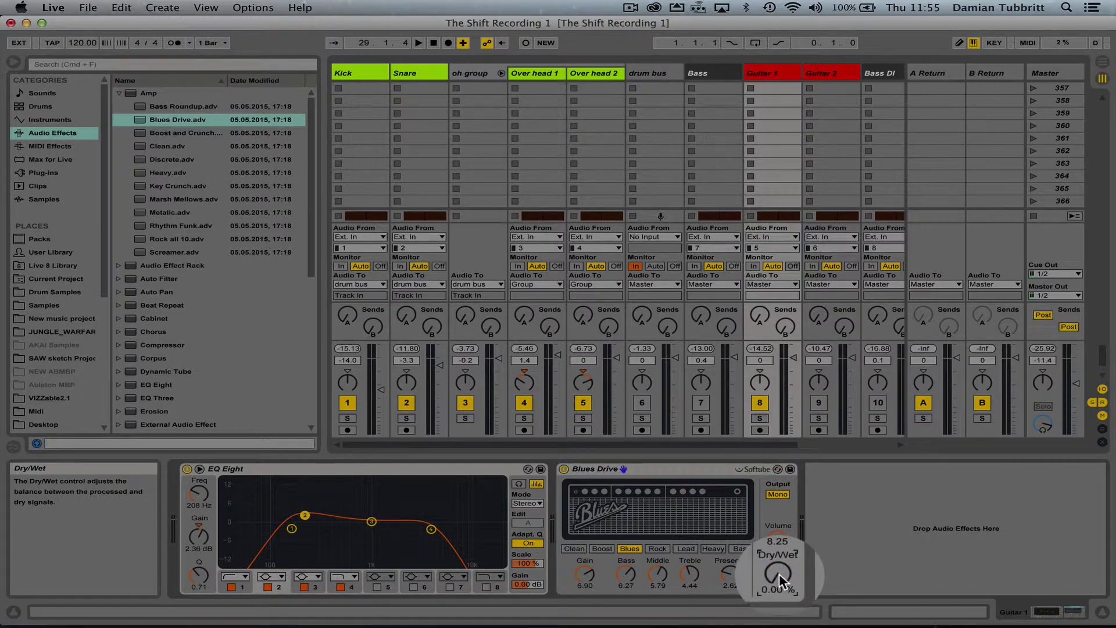
key(space)
drag(779, 573, 779, 523)
key(space)
key(space)
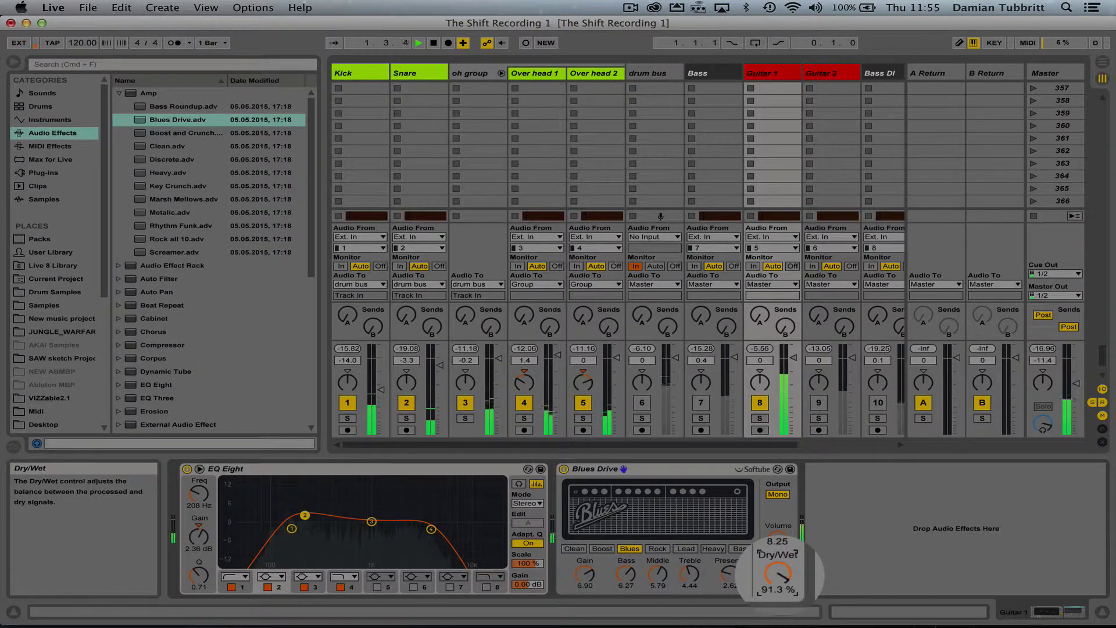
key(space)
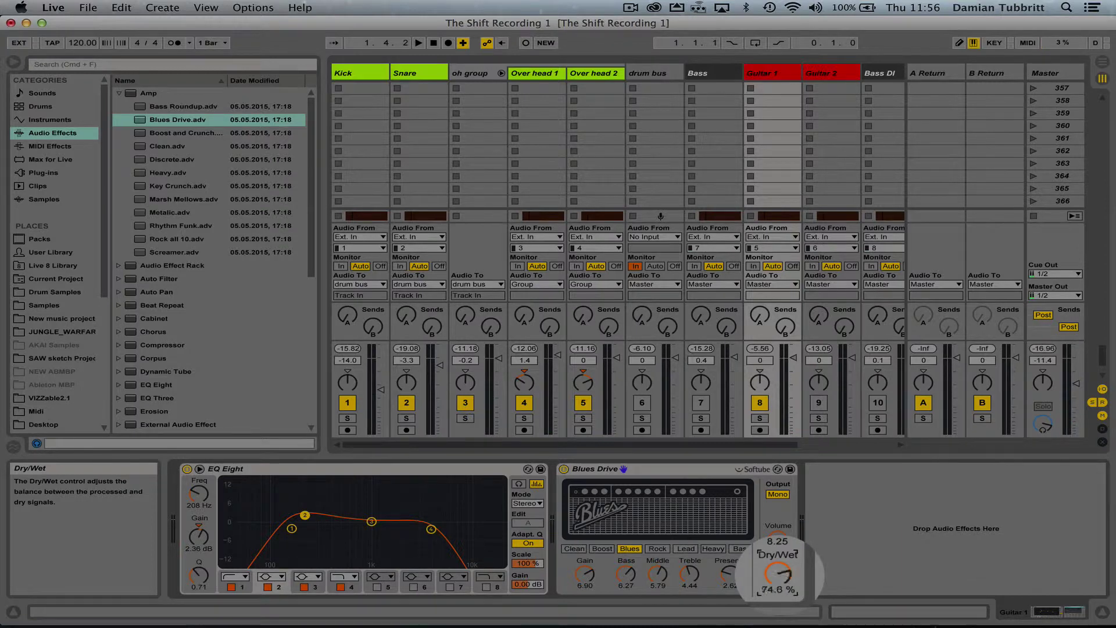
drag(778, 573, 779, 564)
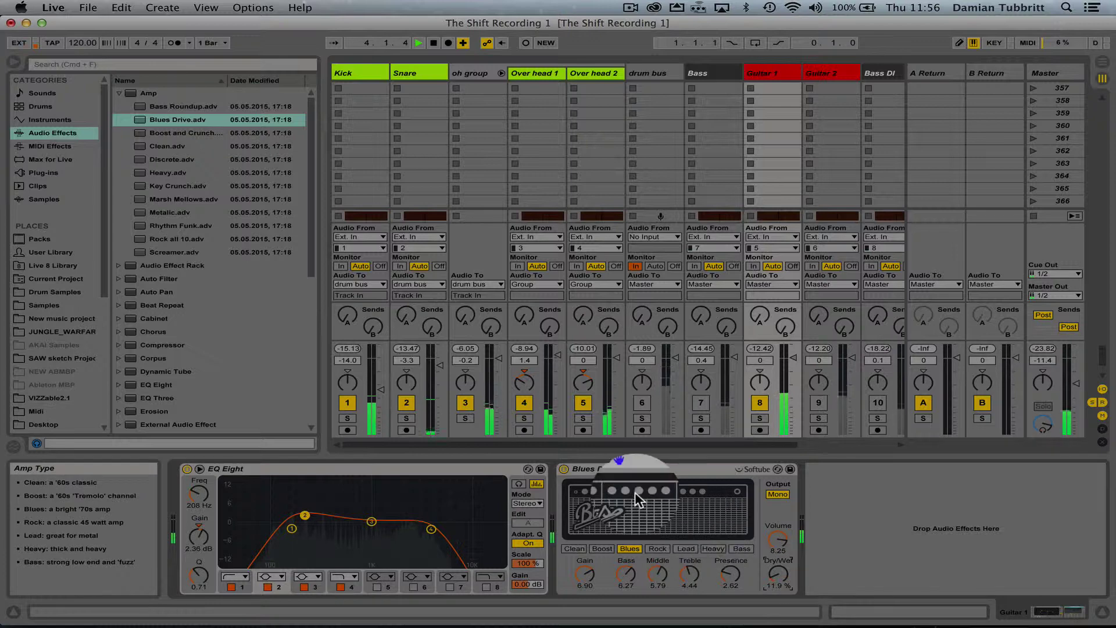
drag(690, 575, 690, 561)
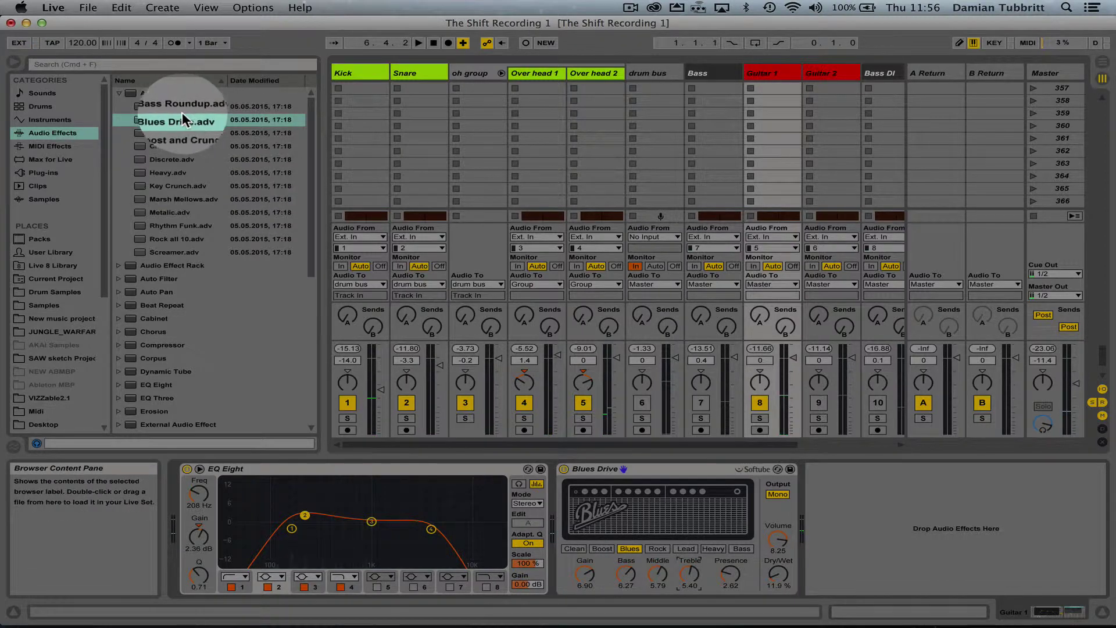
Step: Replace the amp with the Boost and Crunch preset and audition it with Dry/Wet at about 10.3 %
drag(166, 133, 659, 492)
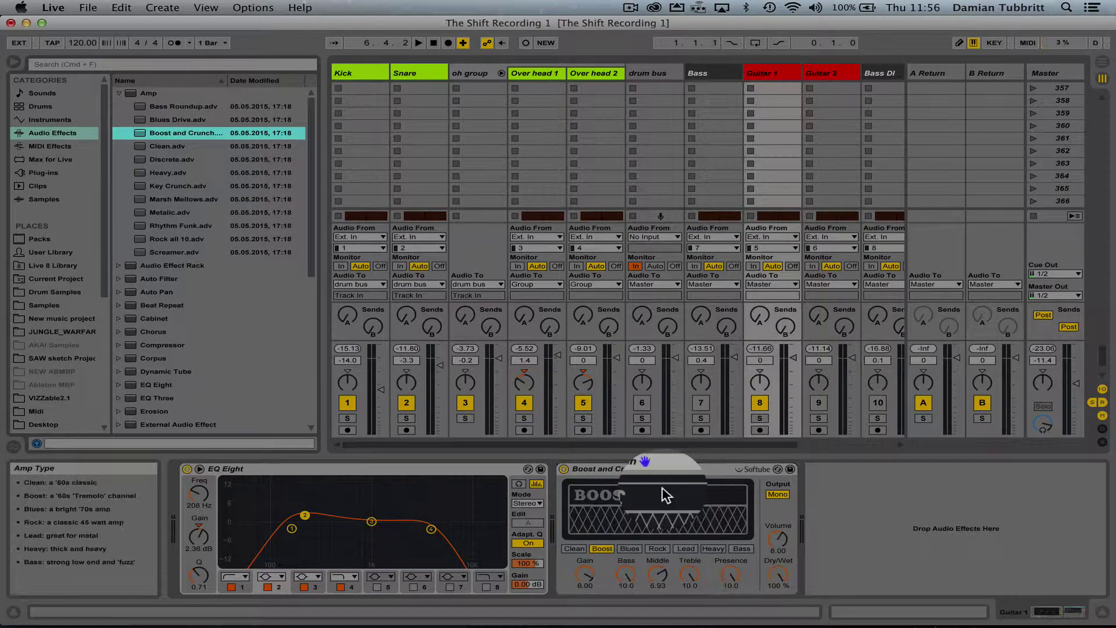
key(space)
drag(775, 575, 775, 567)
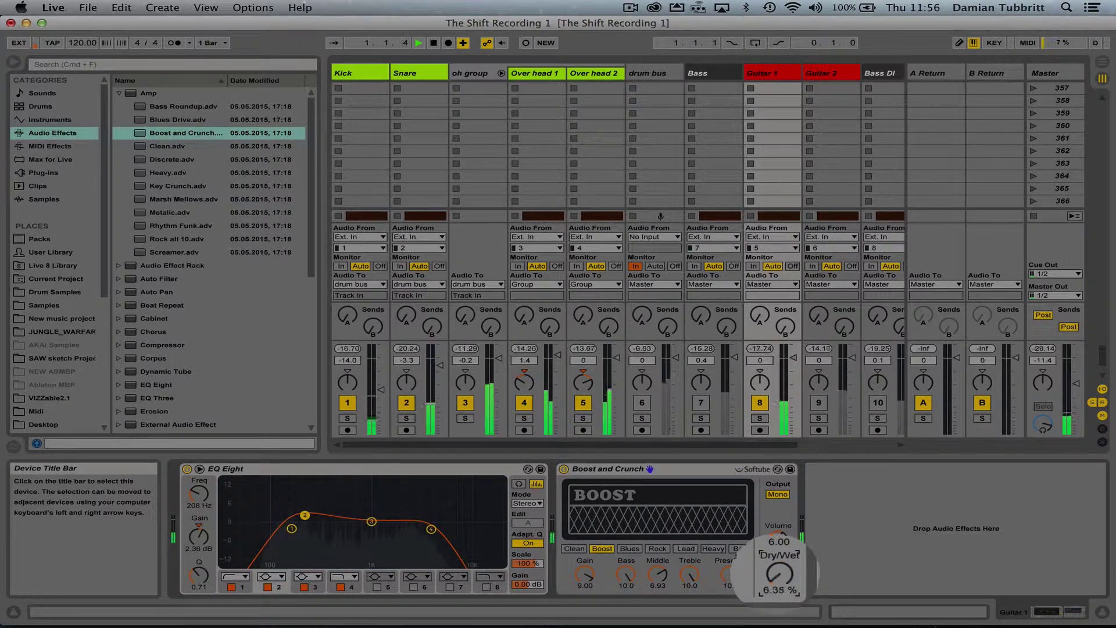
key(space)
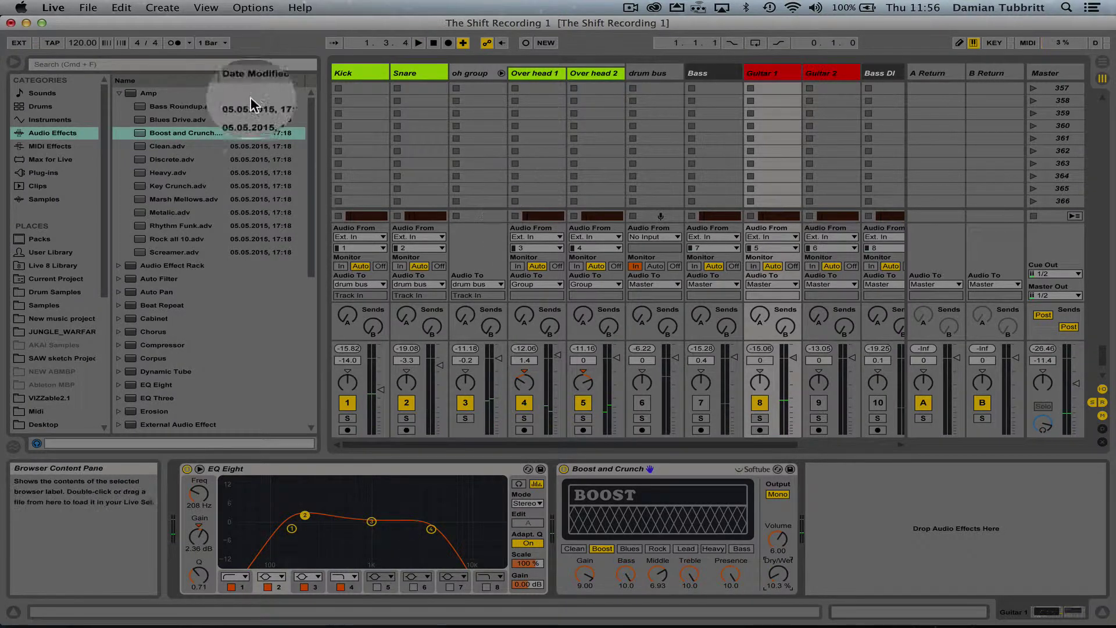
Step: Replace the amp with the Clean preset and audition it with Dry/Wet at about 21.4 %
drag(175, 146, 619, 511)
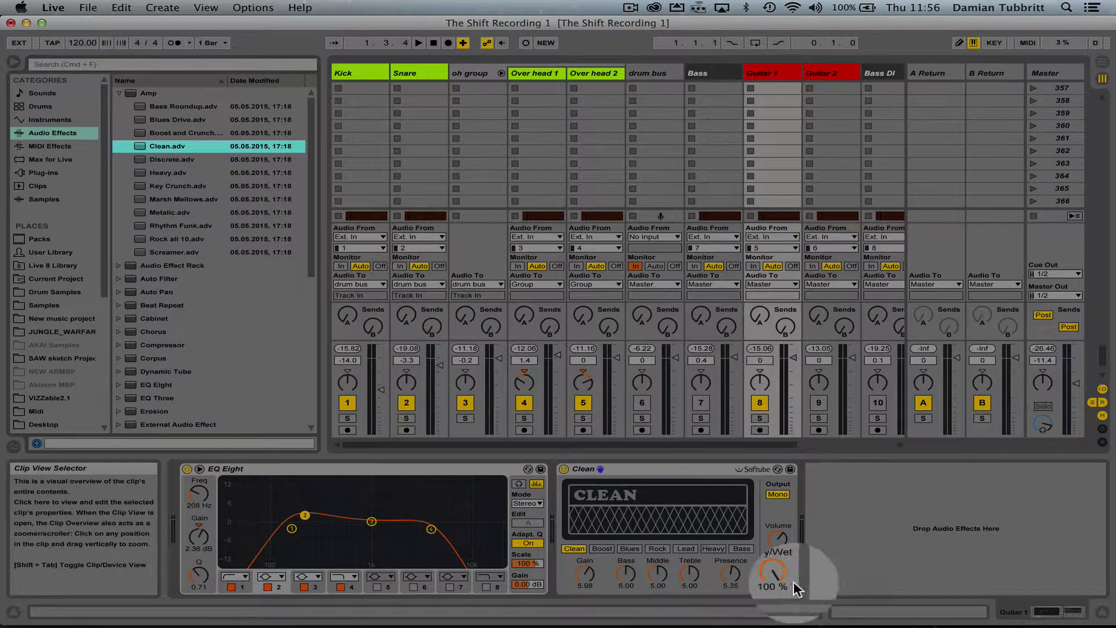
key(space)
drag(781, 576, 781, 562)
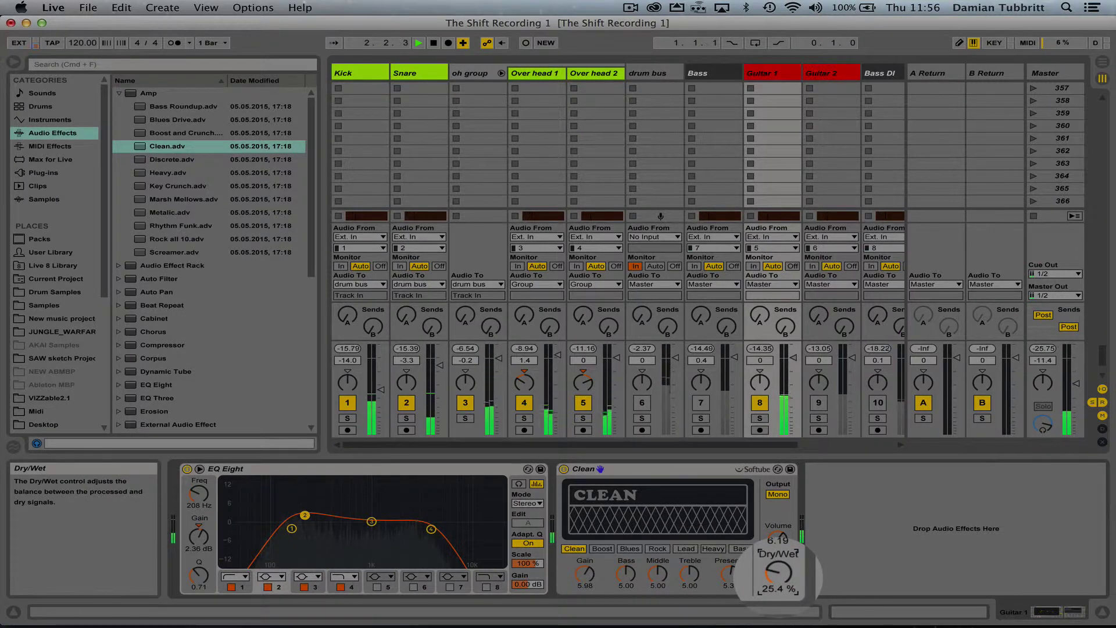
drag(777, 576, 777, 578)
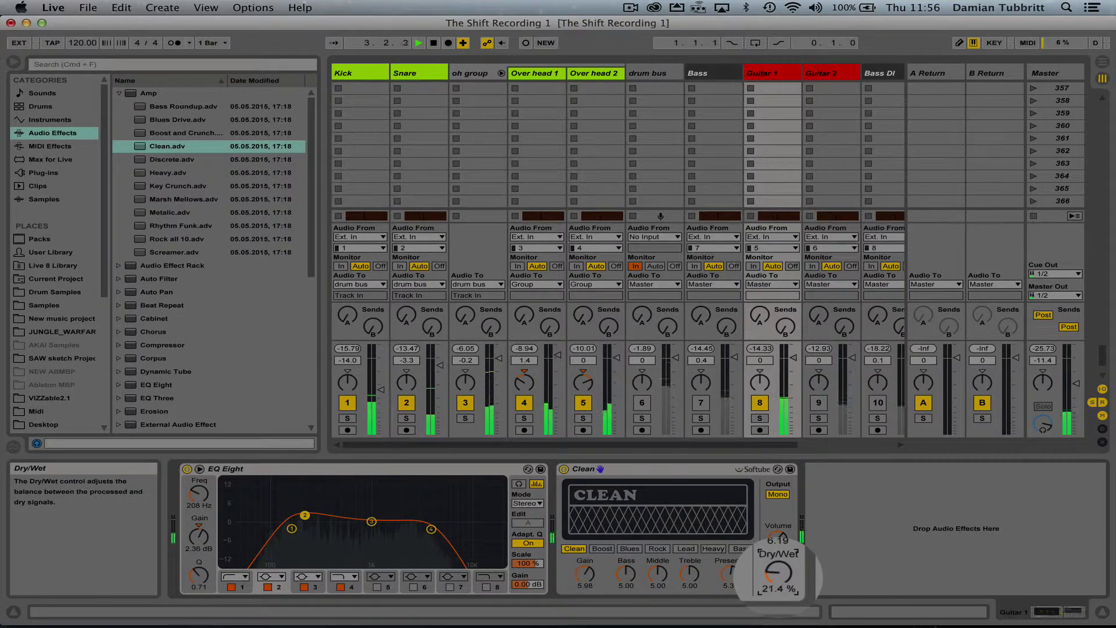
key(space)
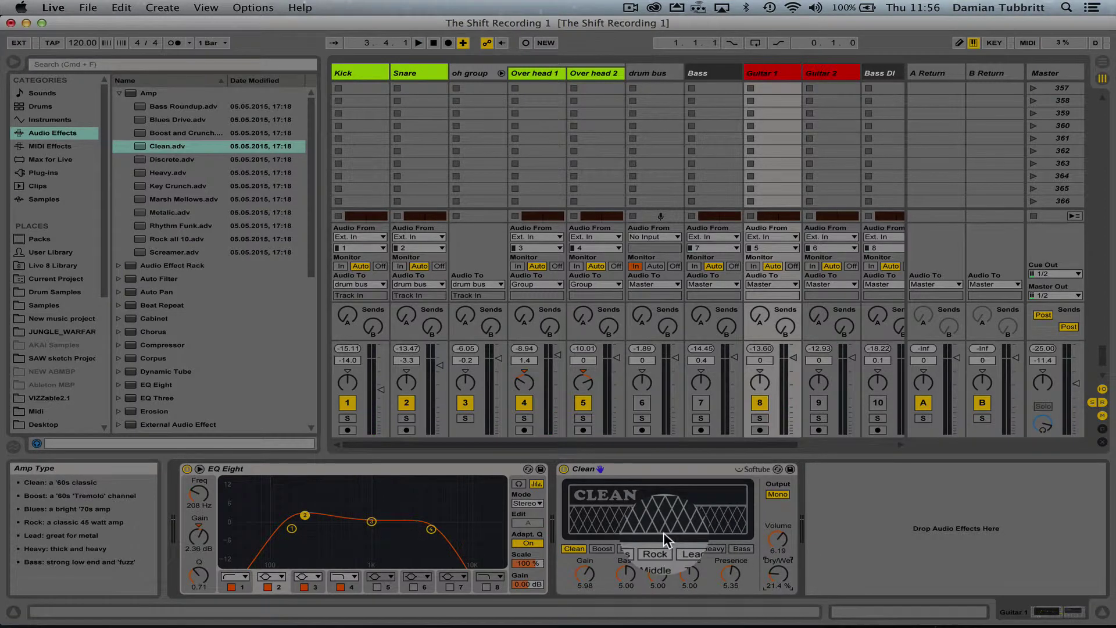
Step: Try to load the Discrete amp preset and raise the amp's Dry/Wet to about 28.6 % during playback
click(163, 158)
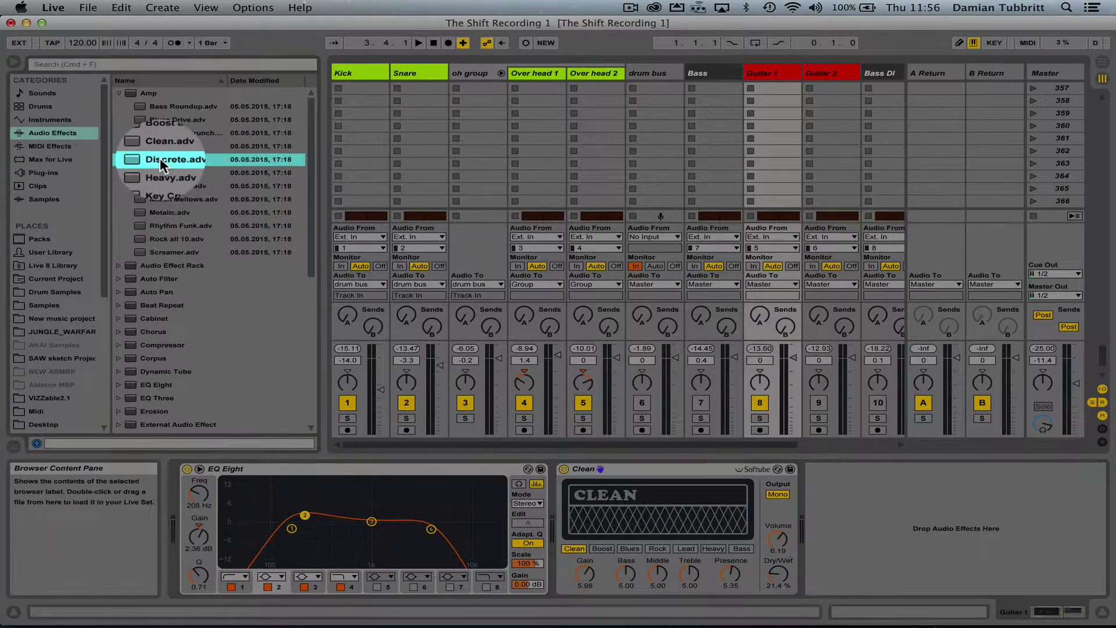
key(space)
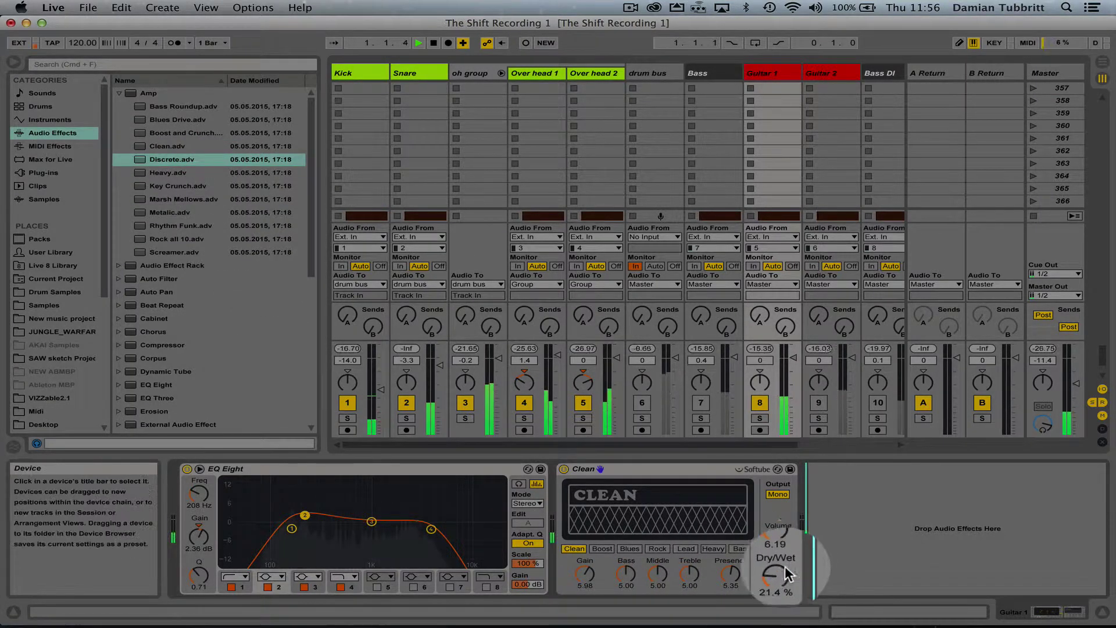
mouse_move(778, 574)
mouse_down()
mouse_move(777, 557)
mouse_move(778, 572)
mouse_up()
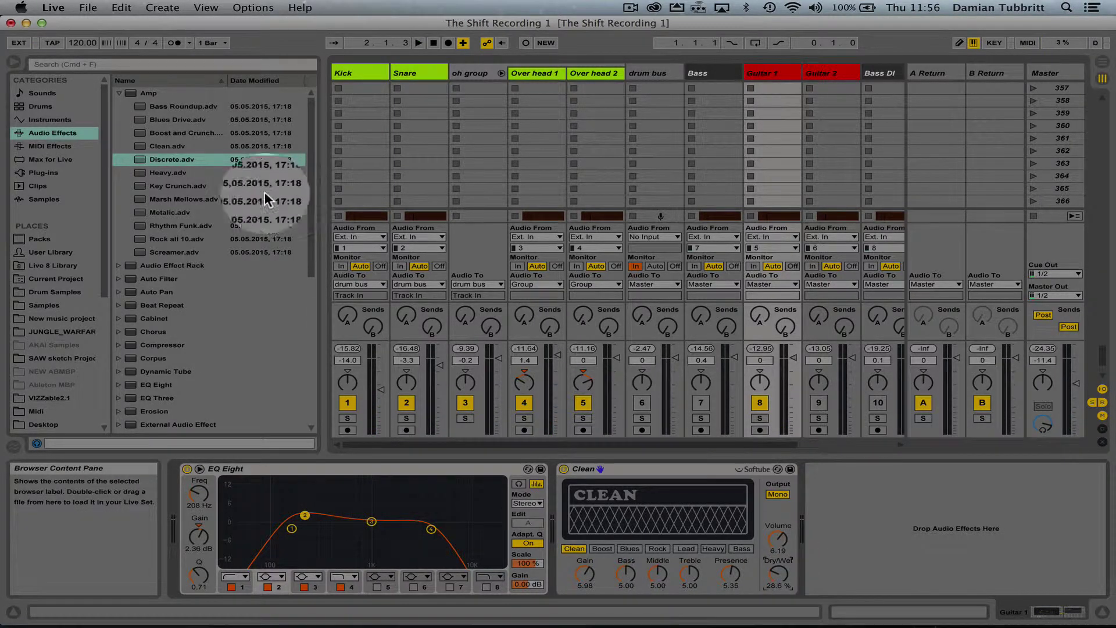
Step: Replace the amp with the Heavy preset and audition it with Dry/Wet at about 3.17 %
drag(166, 172, 630, 529)
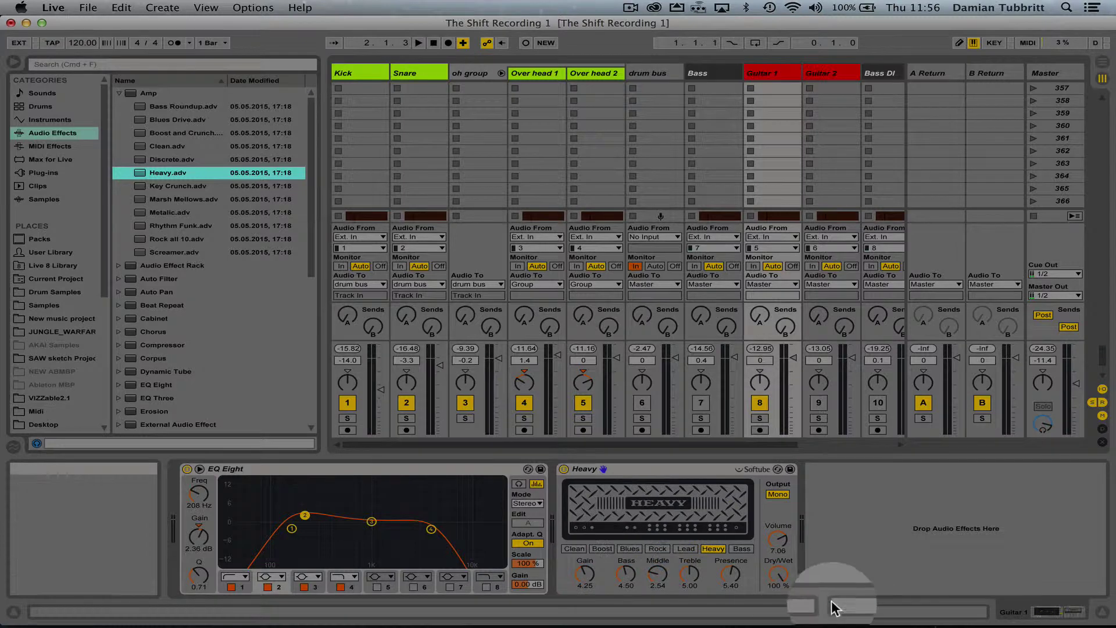
key(space)
drag(775, 573, 777, 582)
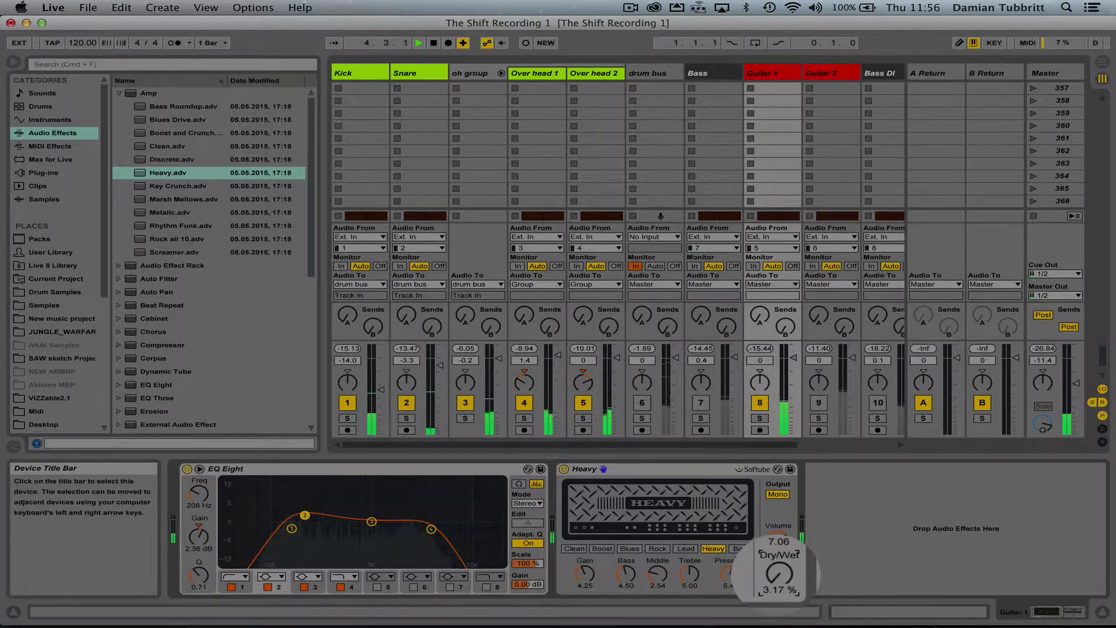
key(space)
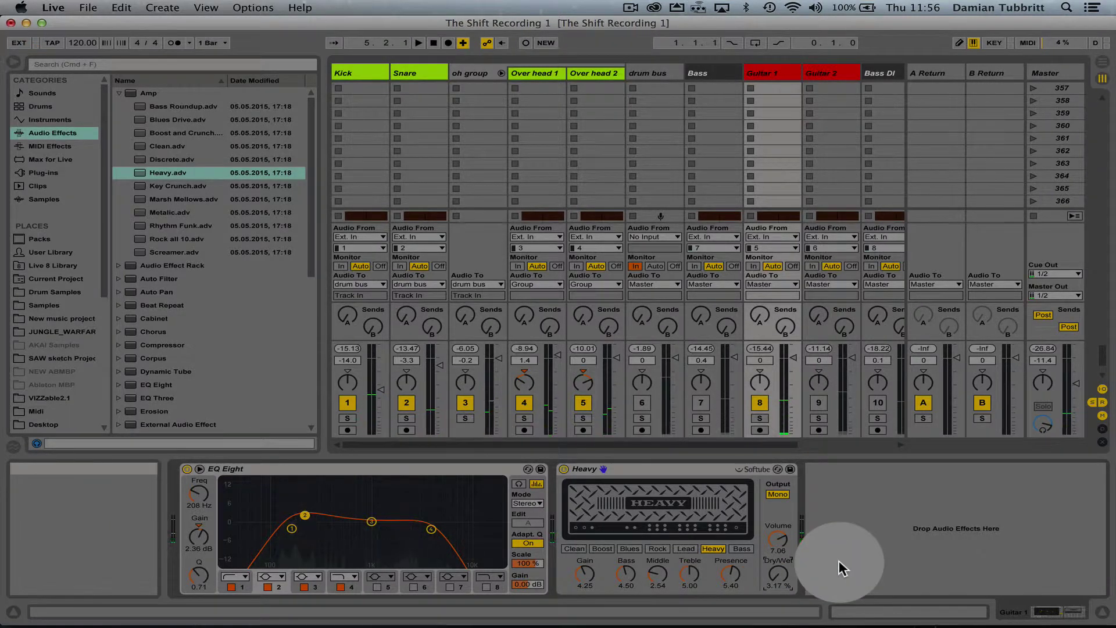
Step: Load the Blues Drive amp preset again and lower its Dry/Wet to about 21.4 % during playback
double_click(166, 118)
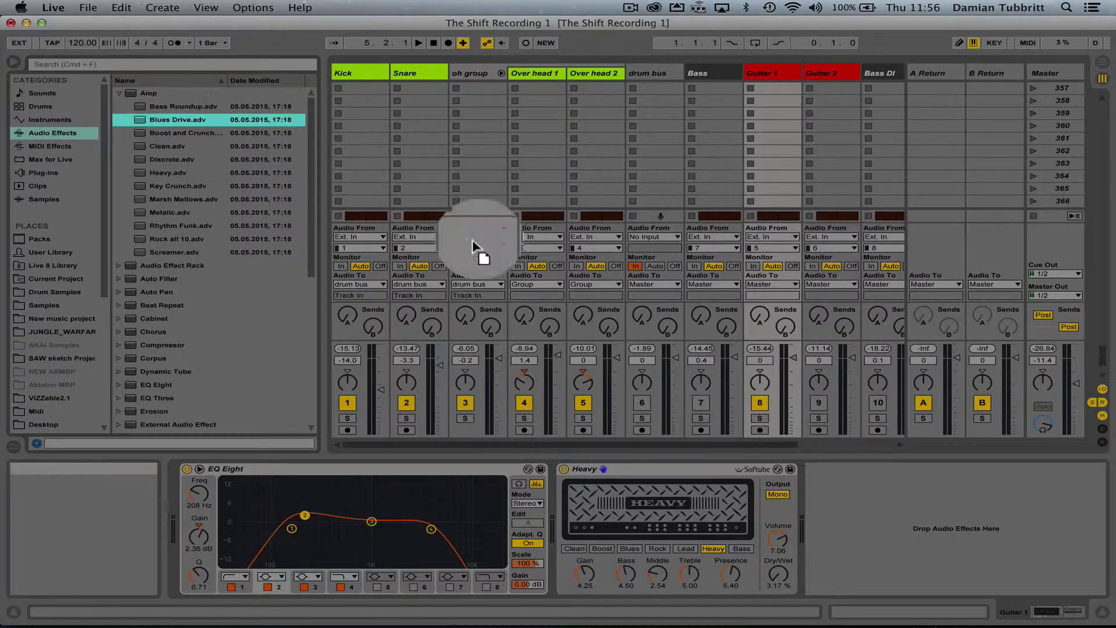
key(space)
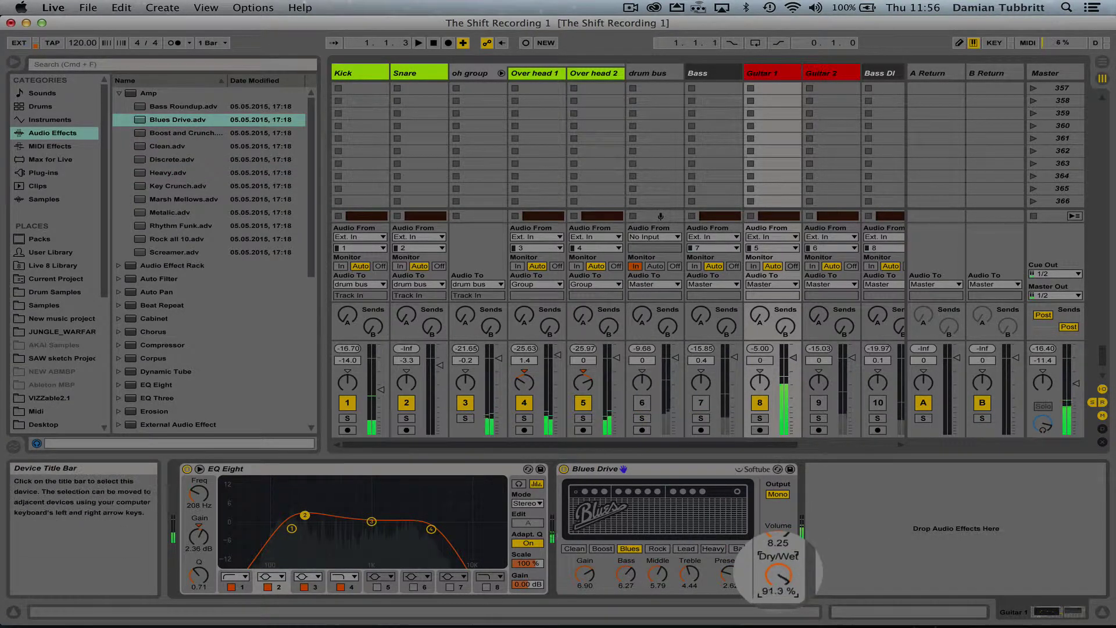
drag(778, 574, 777, 619)
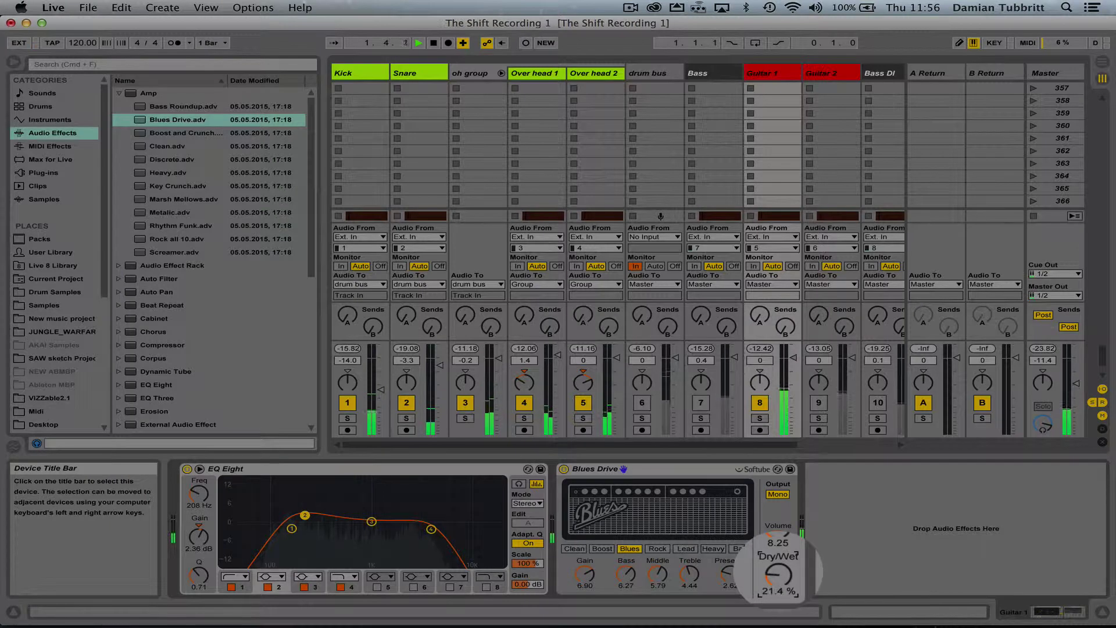
Step: Stop playback and add the Hearing Voices Flanger preset after the Blues Drive amp on the Guitar 1 track
key(space)
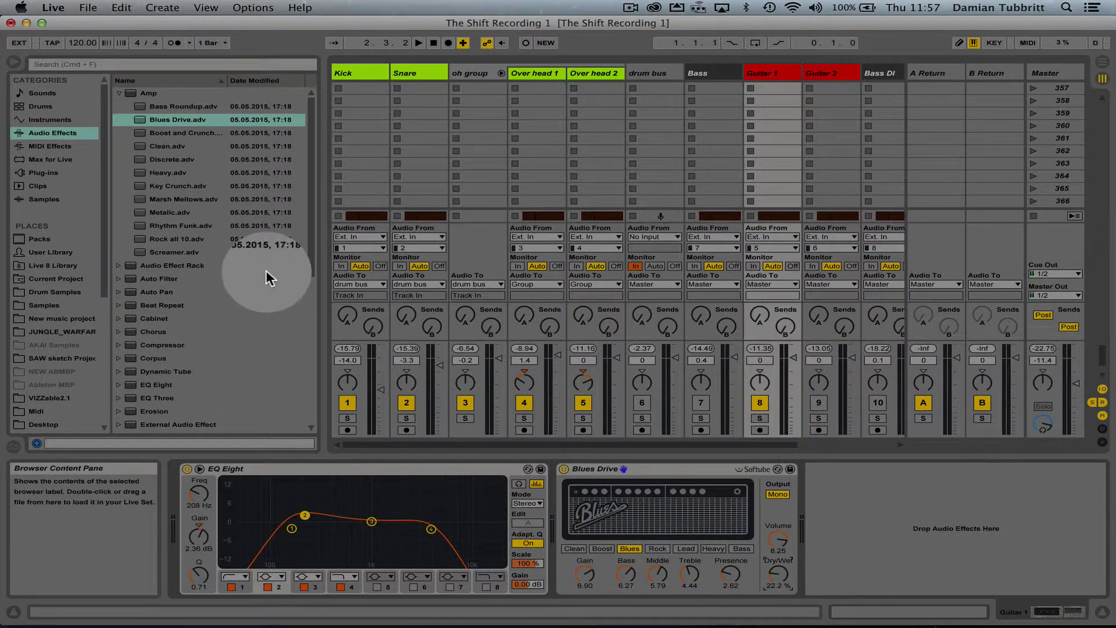
drag(311, 217, 302, 279)
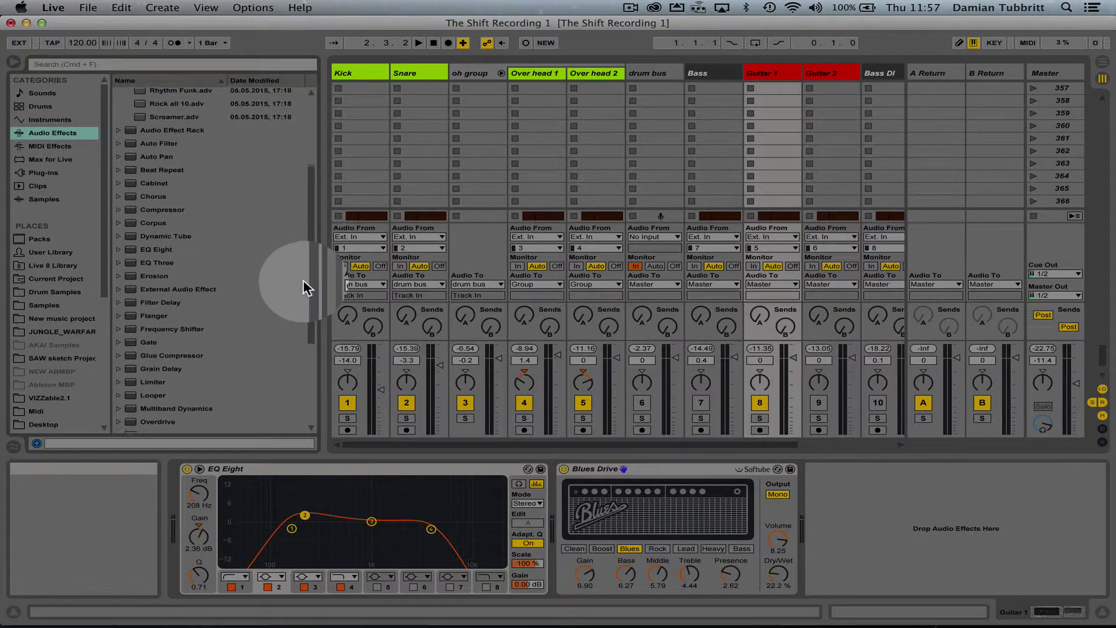
scroll(304, 281, down, 1)
click(169, 306)
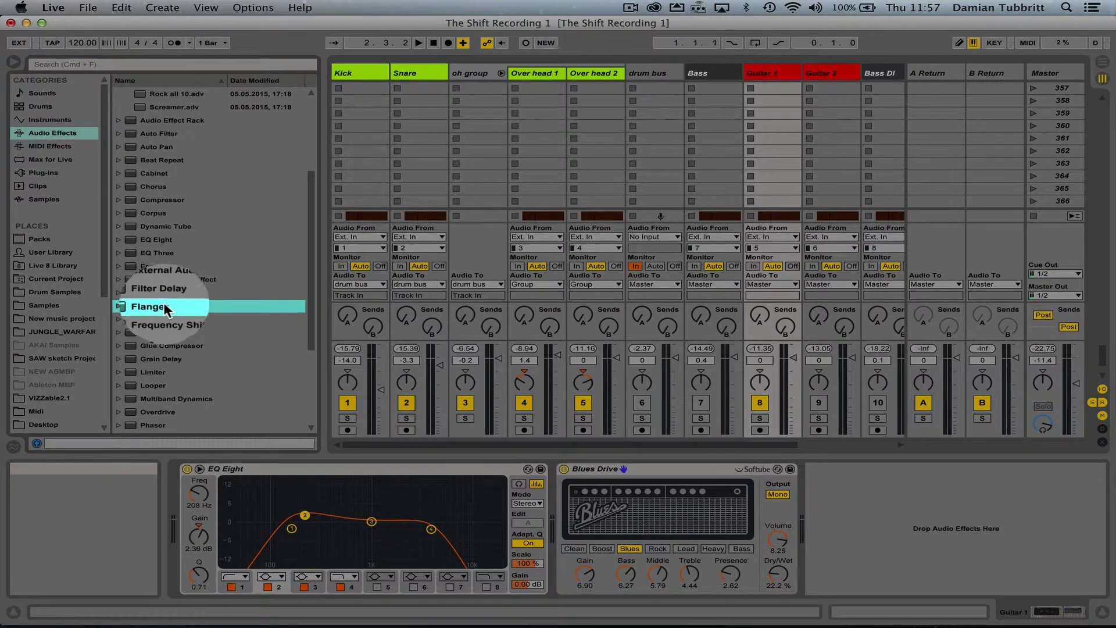
click(159, 187)
click(118, 305)
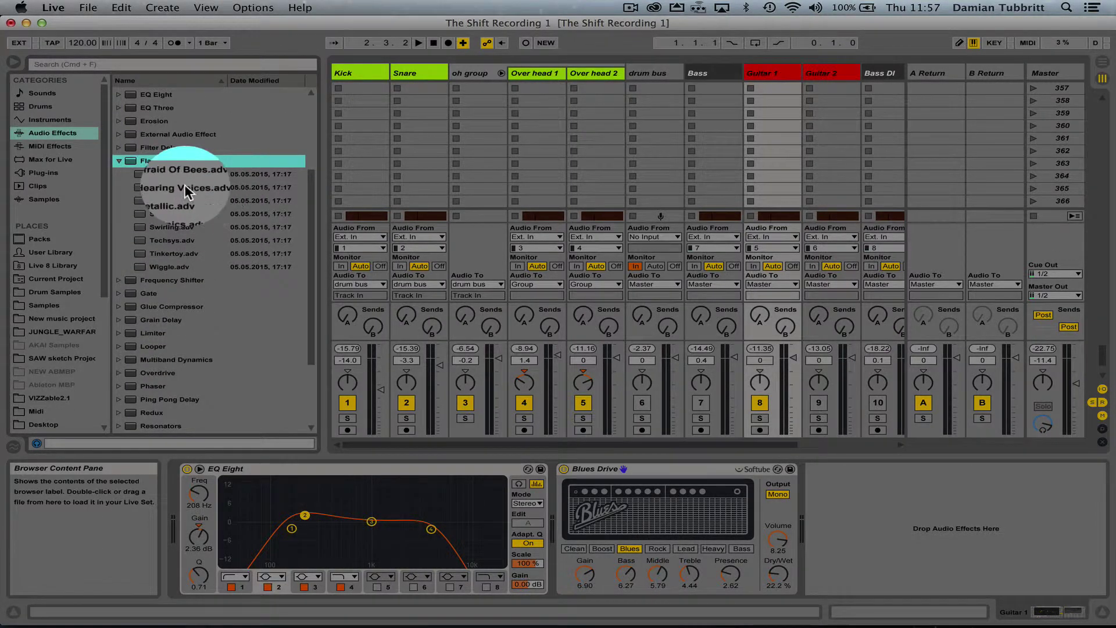
drag(184, 186, 795, 470)
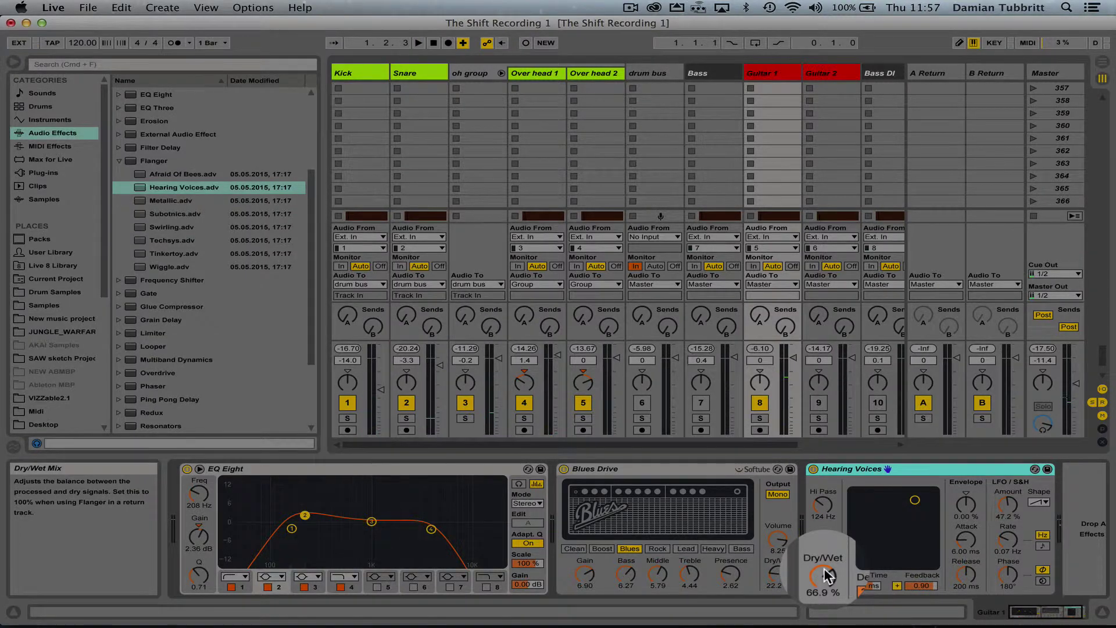
Step: Lower the Hearing Voices flanger's Dry/Wet to about 20.6 % while comparing the mix with the flanger bypassed and active
key(space)
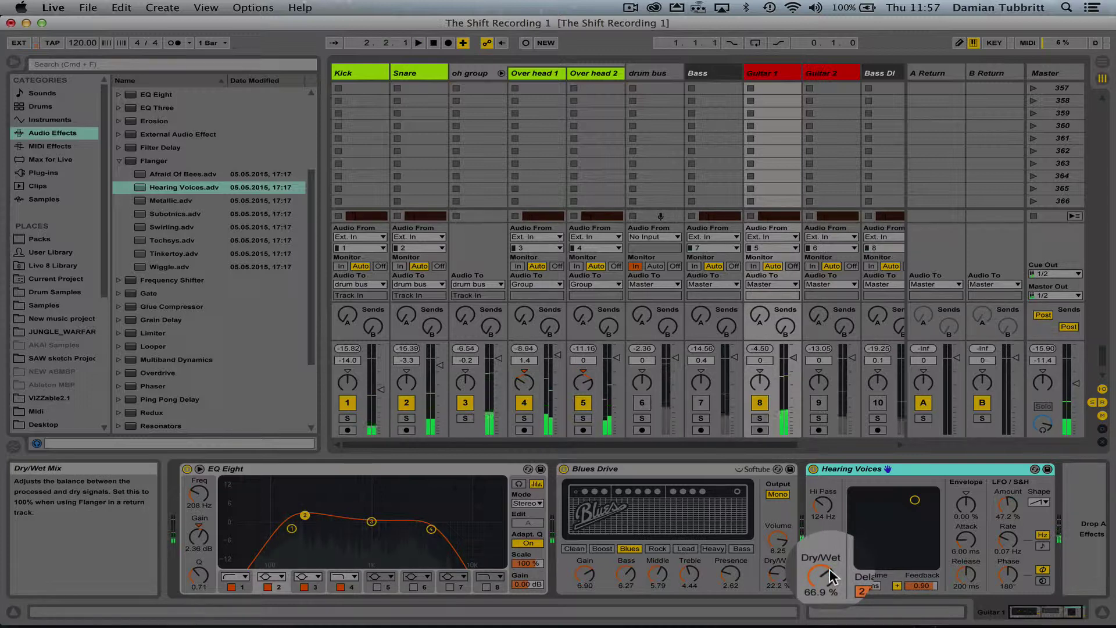
key(space)
drag(823, 572, 823, 595)
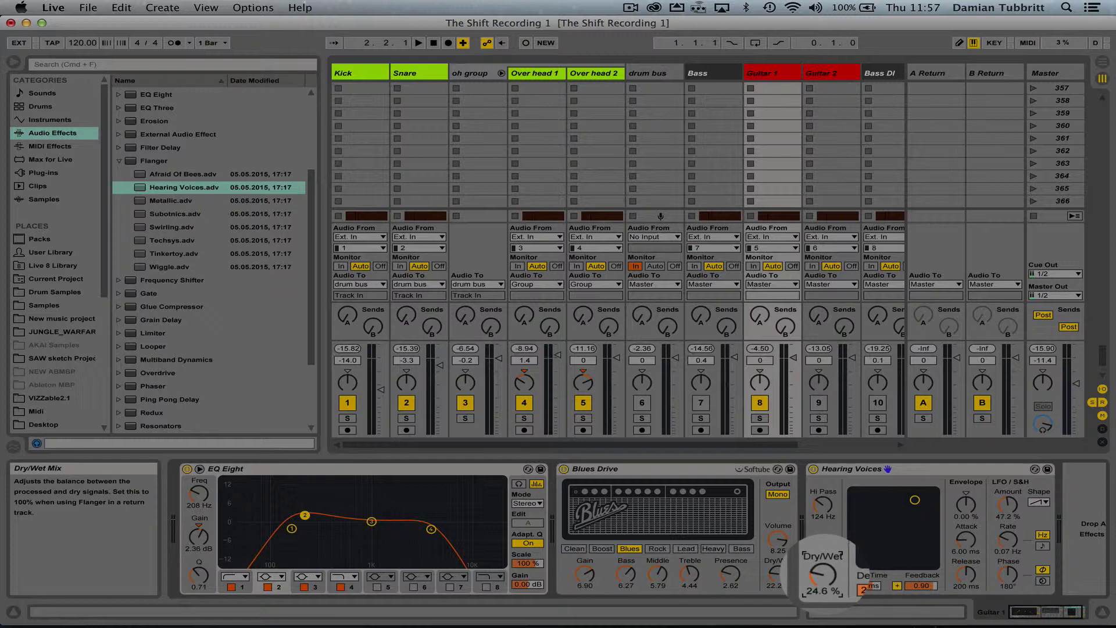
key(space)
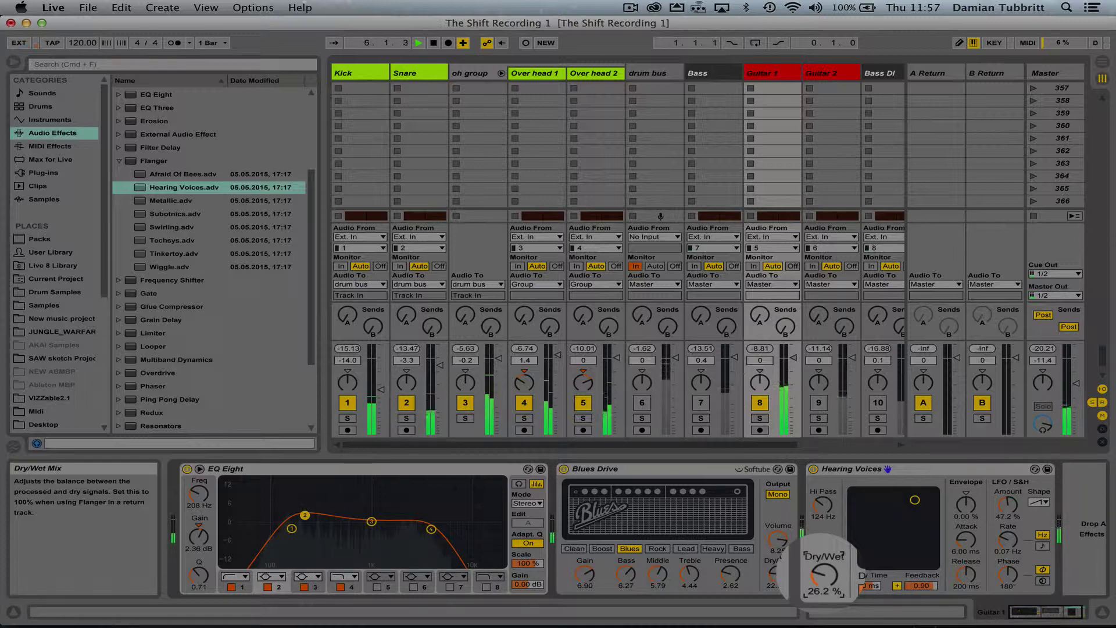
click(813, 469)
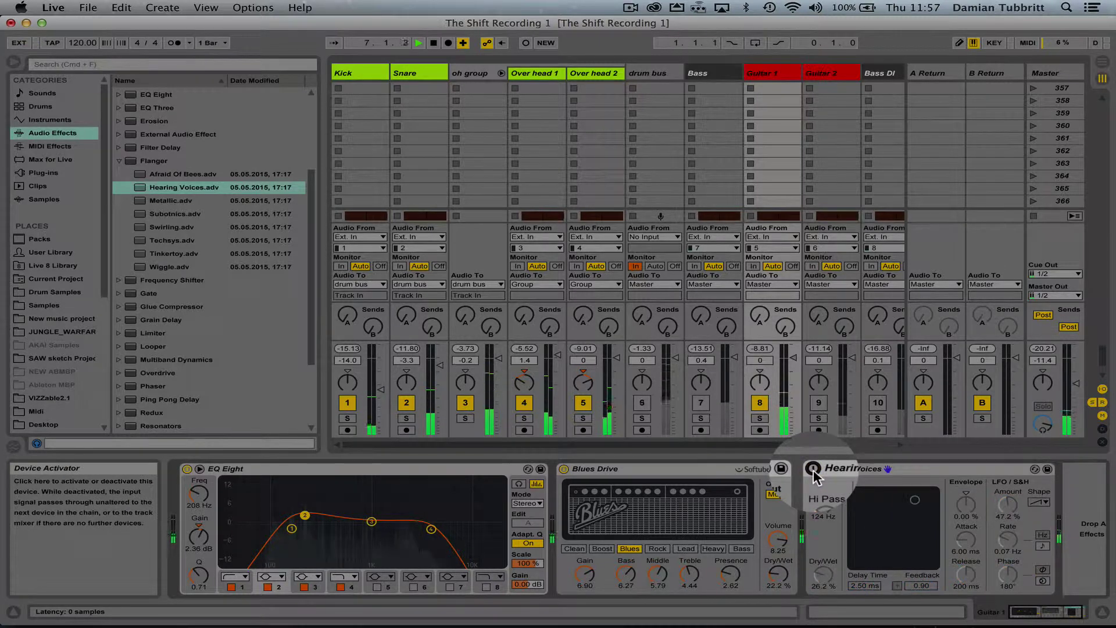
click(813, 469)
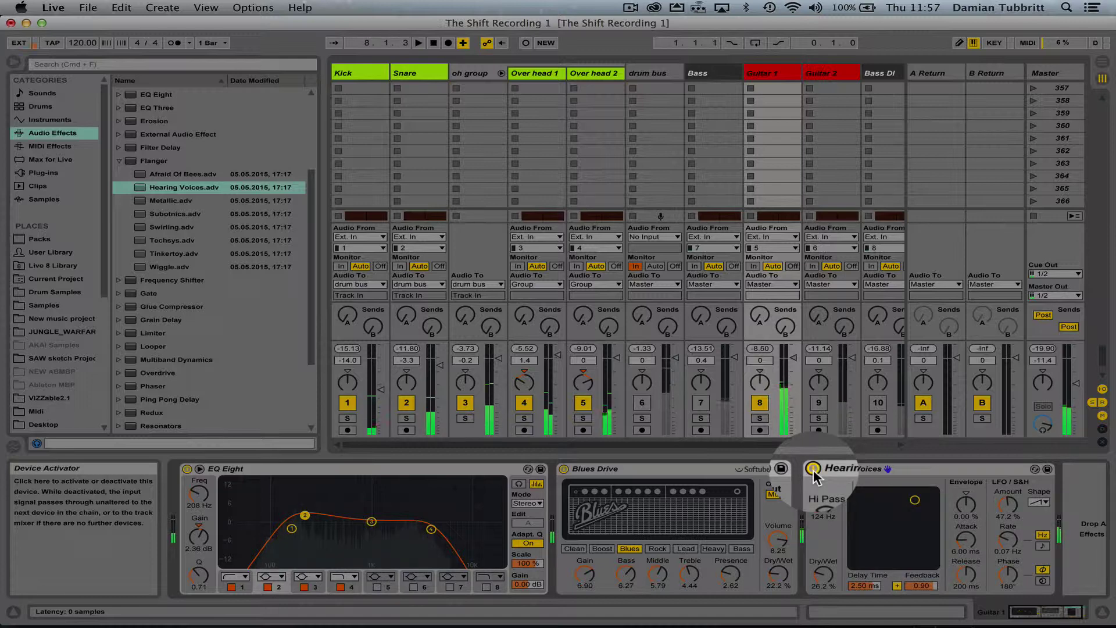
click(825, 572)
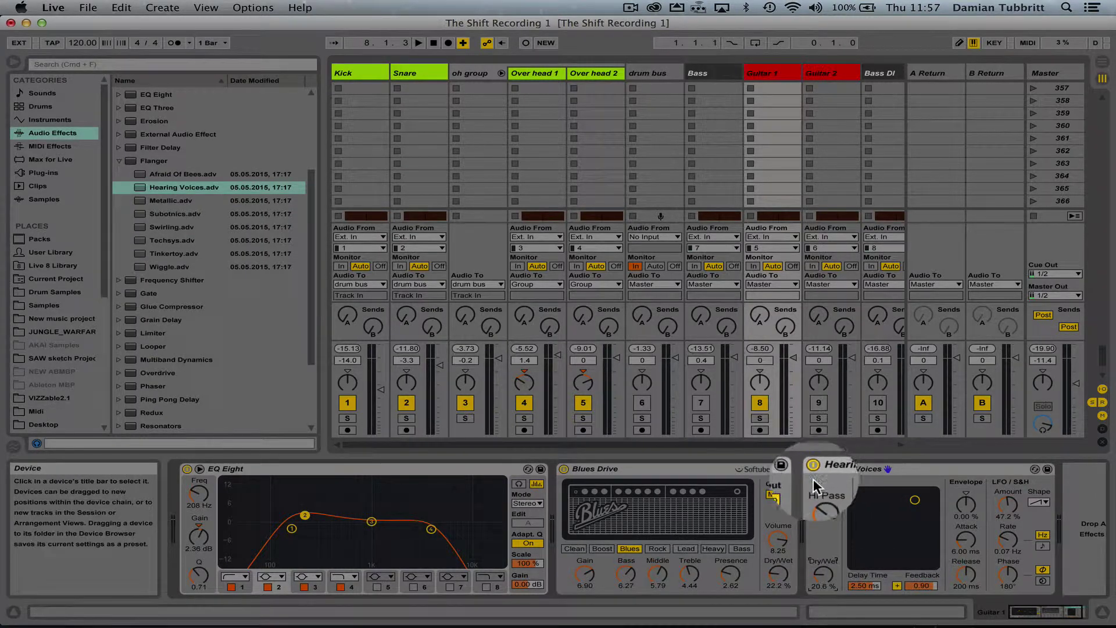
key(space)
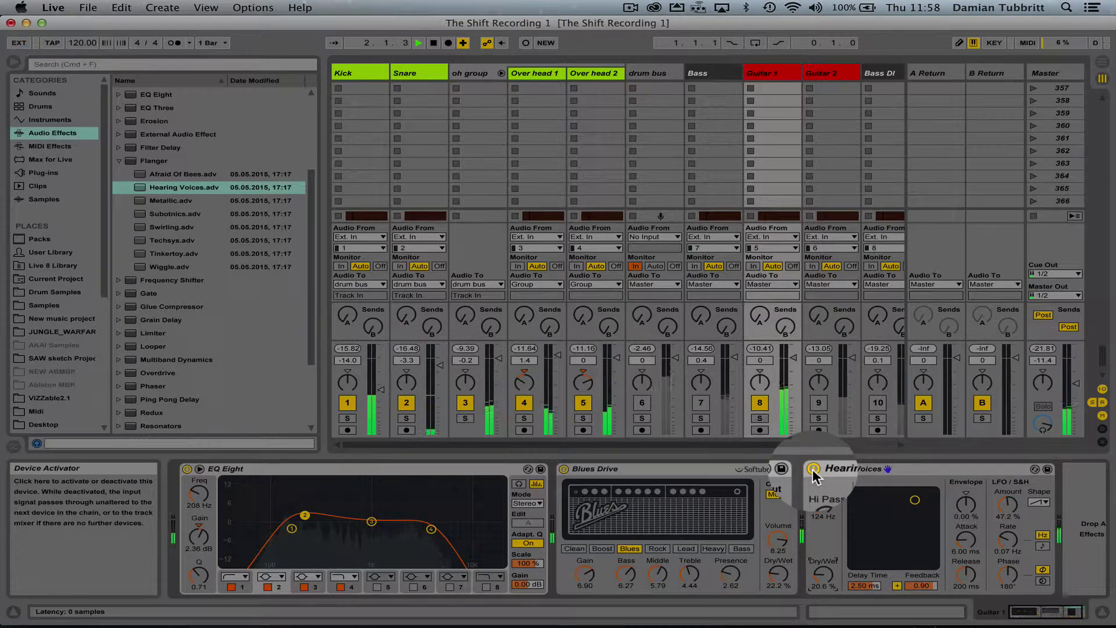
click(813, 468)
click(813, 469)
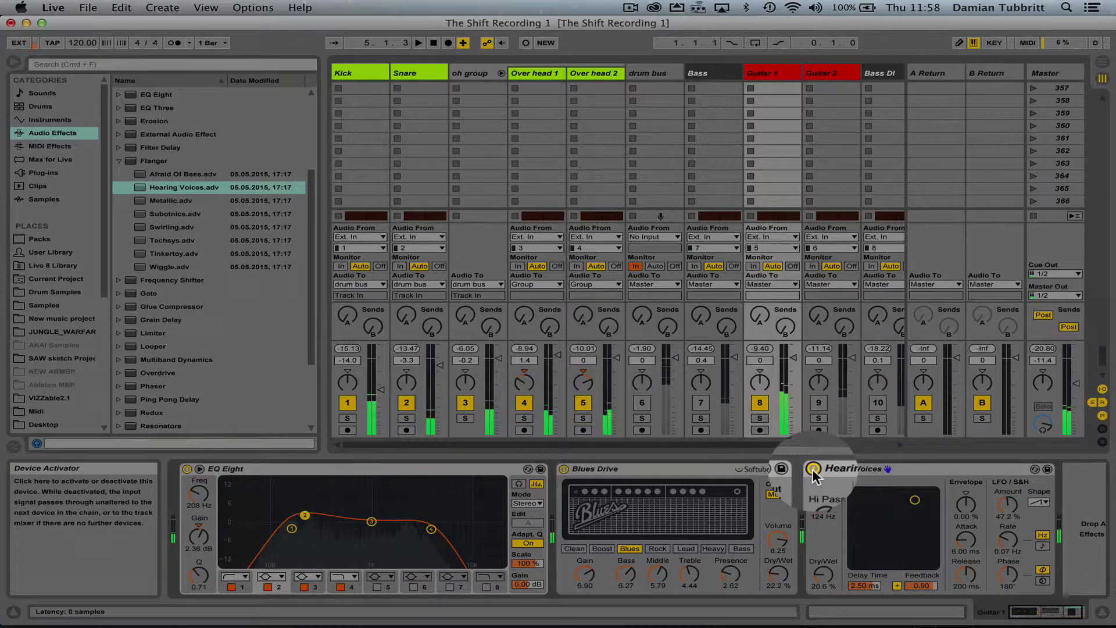
click(1037, 599)
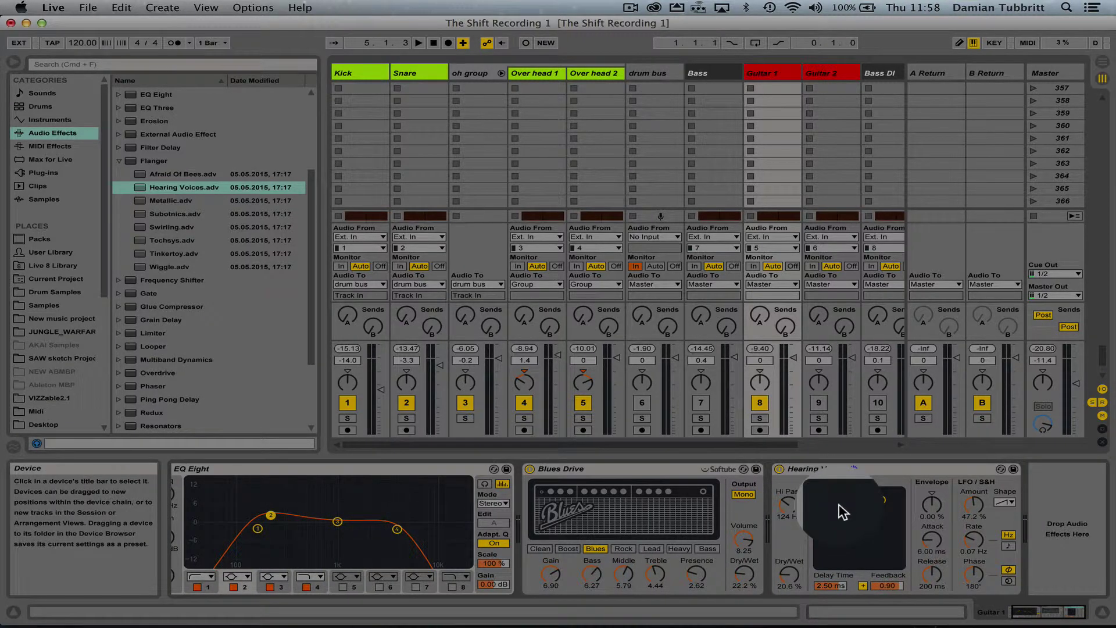
Step: Unmute Guitar 2, mute Guitar 1 and add an EQ Eight to the Guitar 2 track
click(817, 402)
click(759, 402)
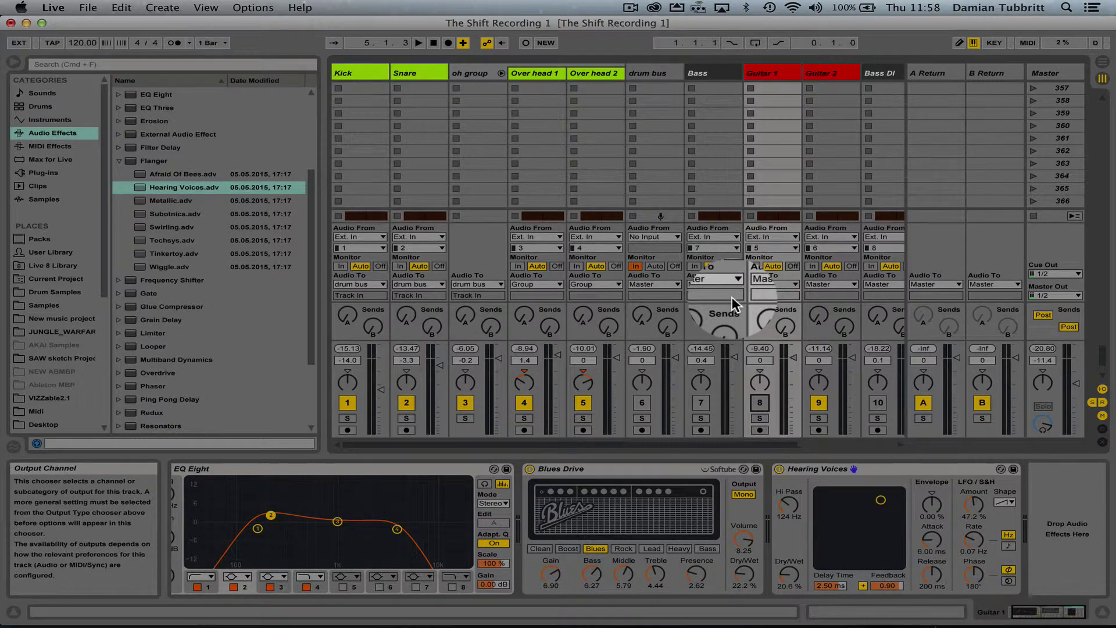
click(818, 73)
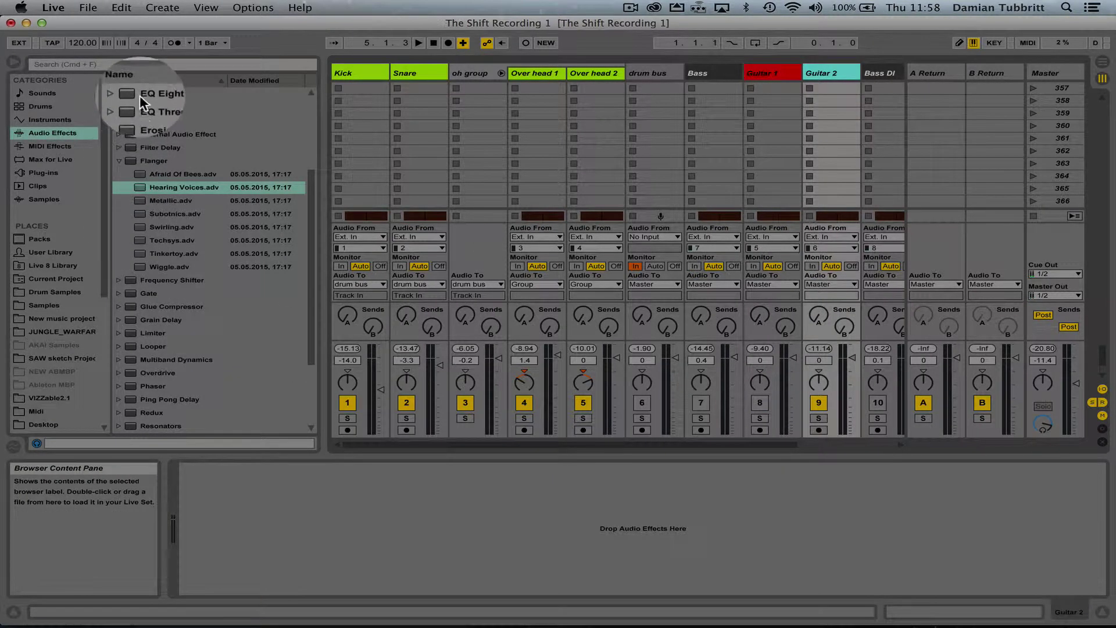
drag(139, 96, 811, 73)
Step: During playback, change band 1 of Guitar 2's EQ Eight to a low-cut filter at about 123 Hz with Q about 0.89
key(space)
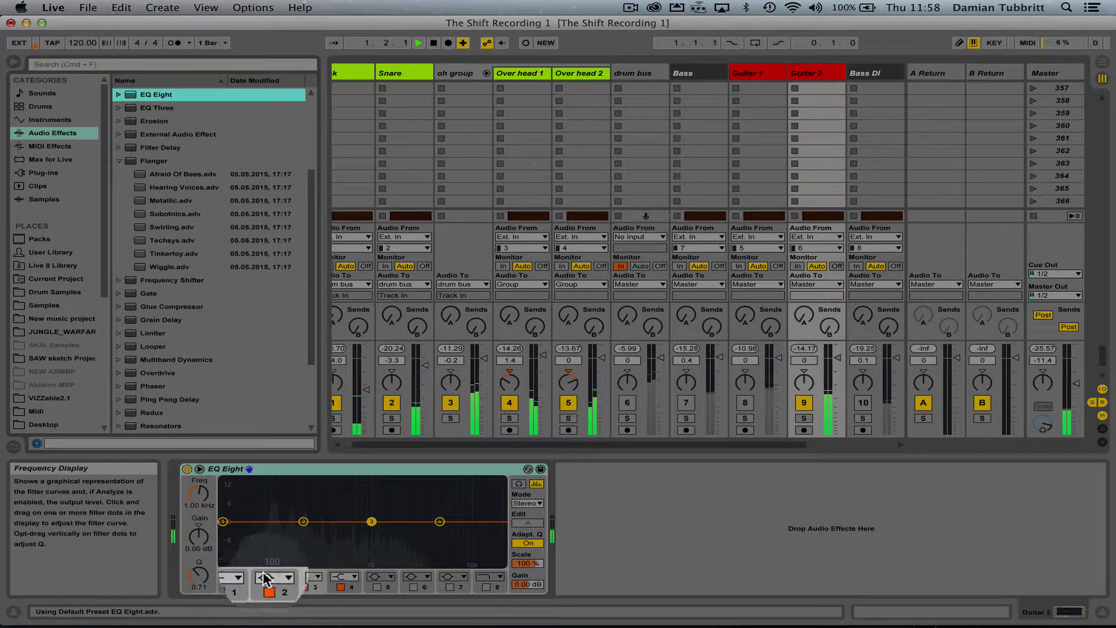
drag(371, 521, 368, 513)
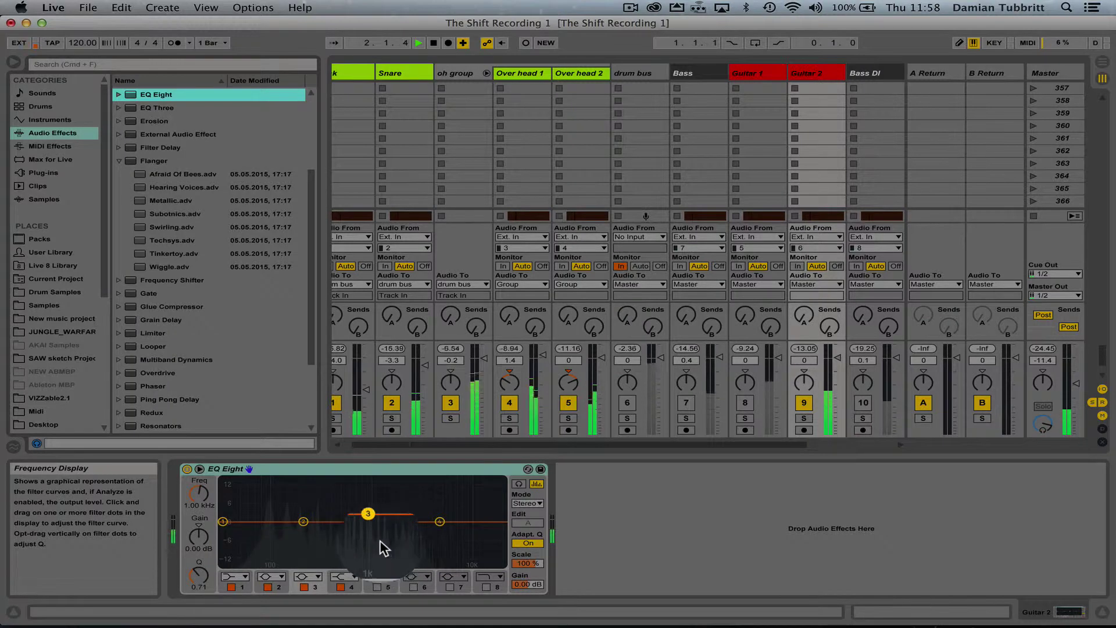
key(super+z)
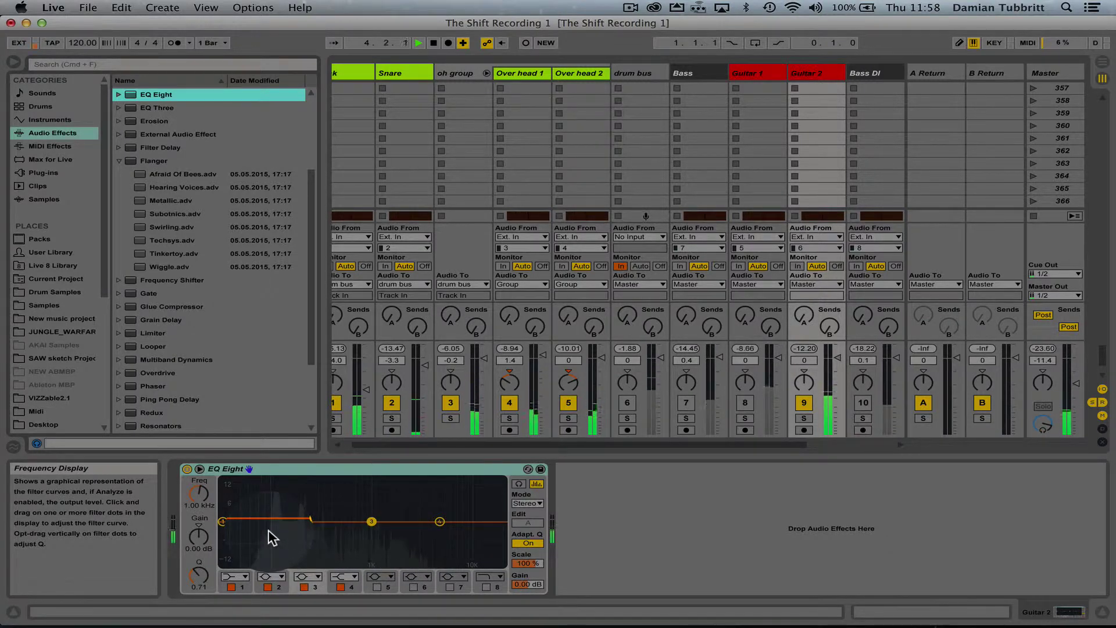
click(245, 575)
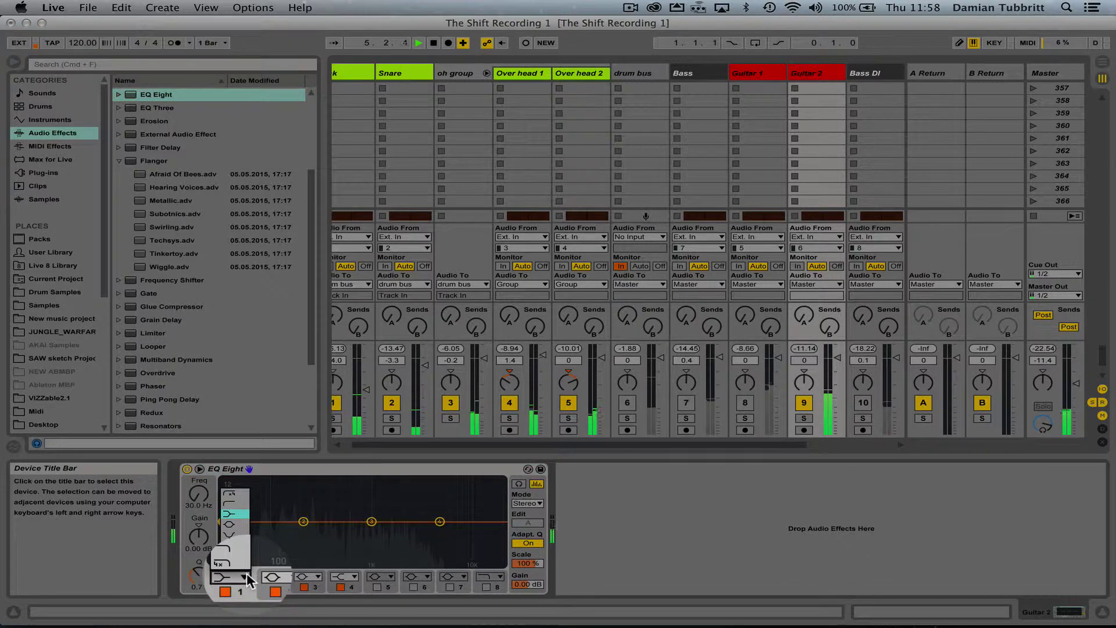
click(230, 504)
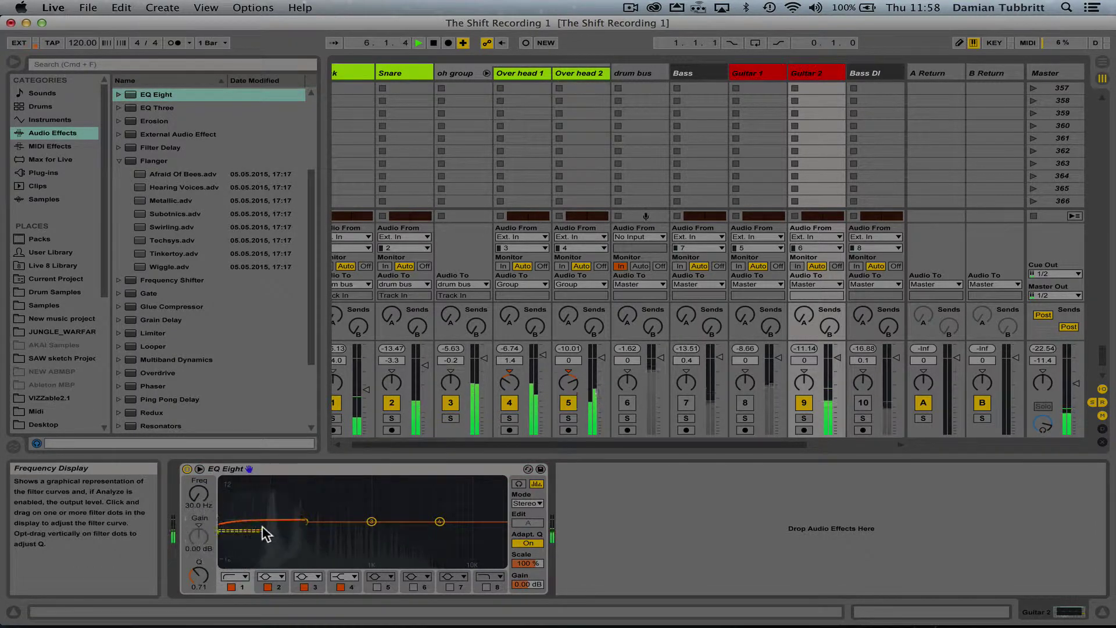
mouse_move(264, 534)
mouse_down()
mouse_move(232, 546)
mouse_move(225, 523)
mouse_move(282, 528)
mouse_up()
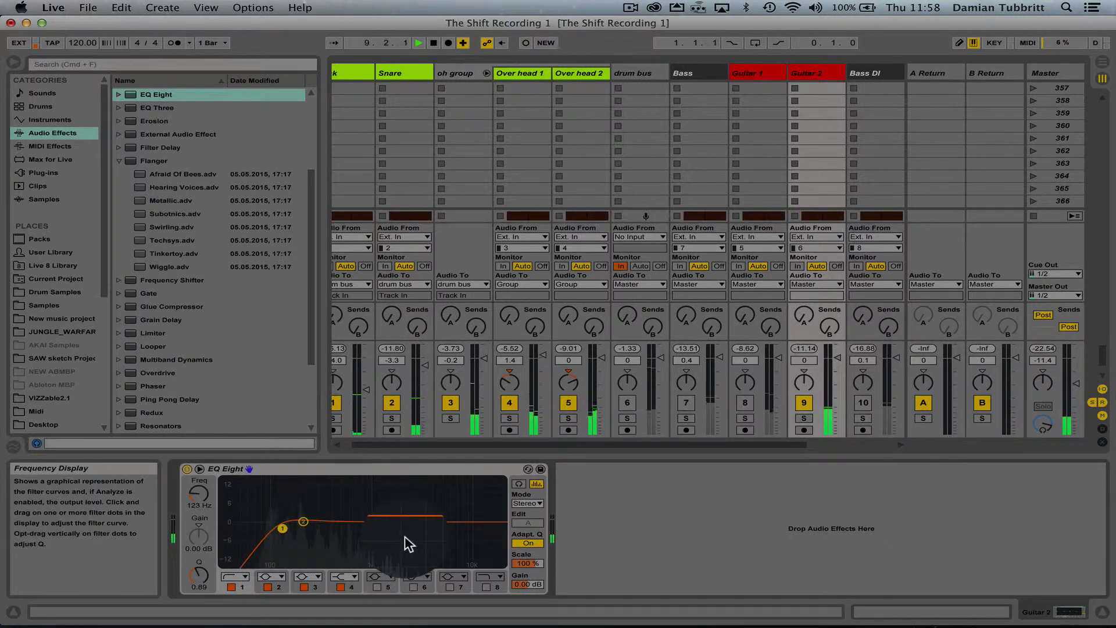
Step: Boost EQ band 3 by about 3.10 dB at 1.97 kHz and adjust the band 1 low cut to about 120 Hz with Q 1.15
drag(372, 522, 400, 512)
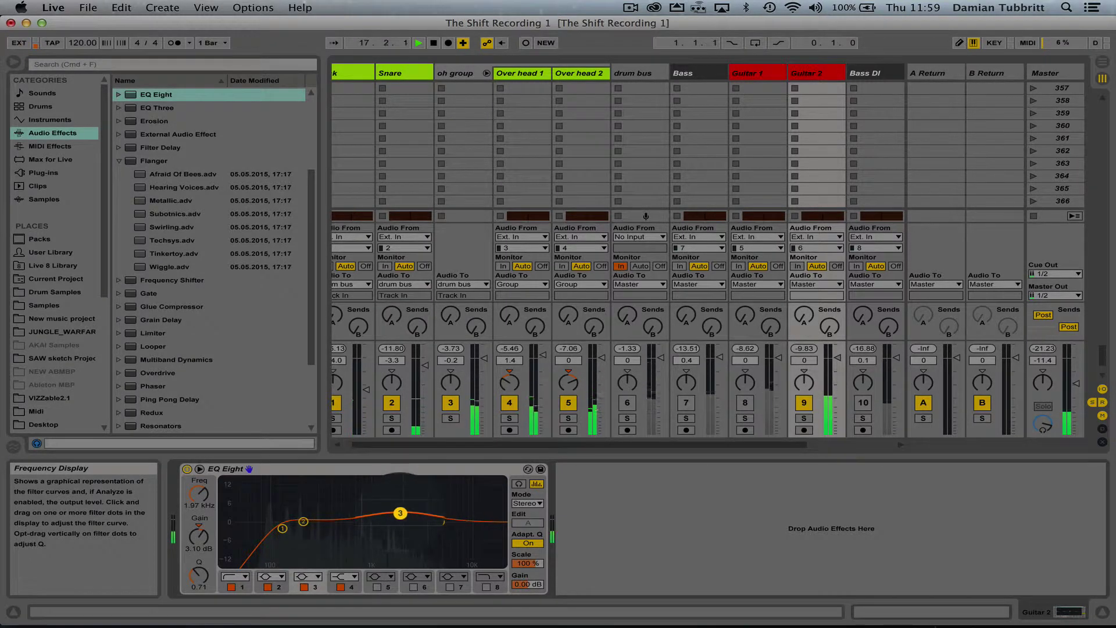
drag(285, 528, 282, 524)
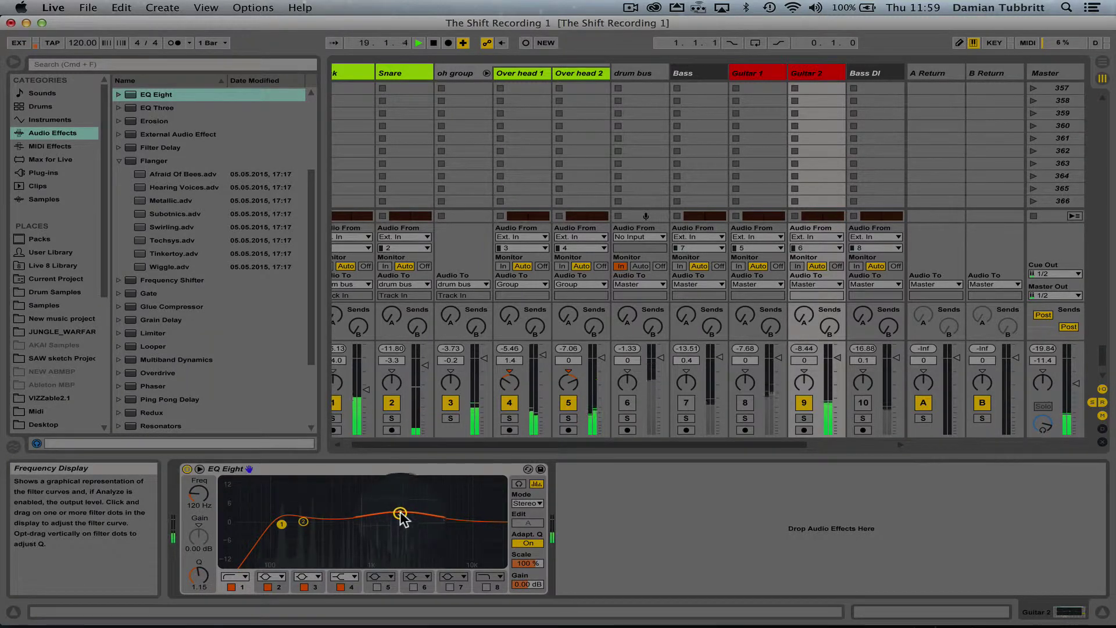
key(space)
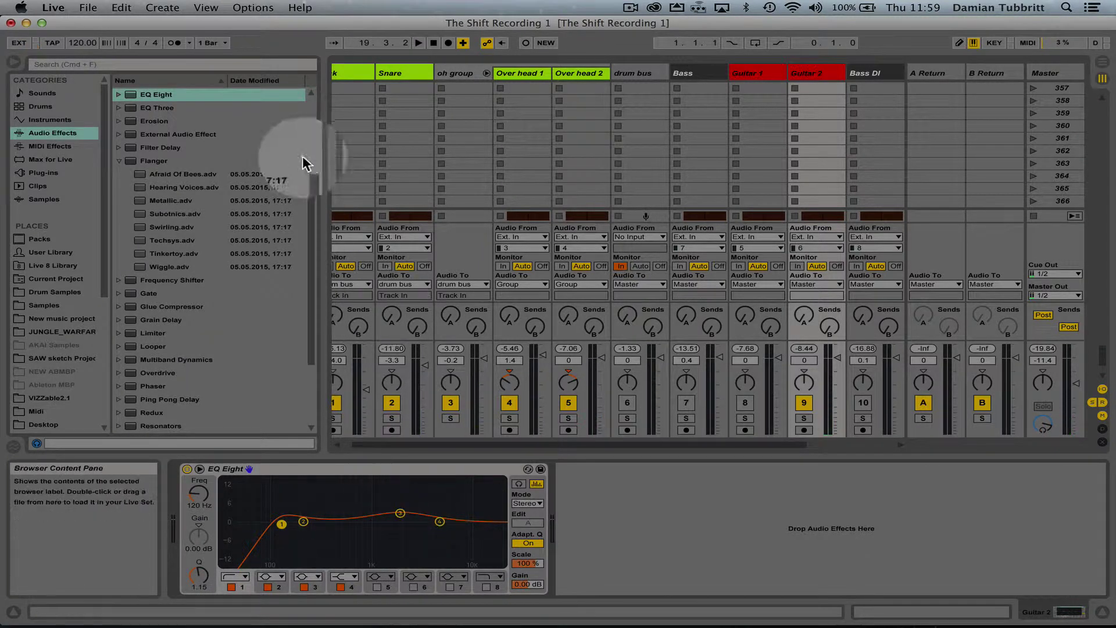
Step: Add the Rock all 10 Amp preset after the EQ Eight on the Guitar 2 track
drag(312, 163, 294, 80)
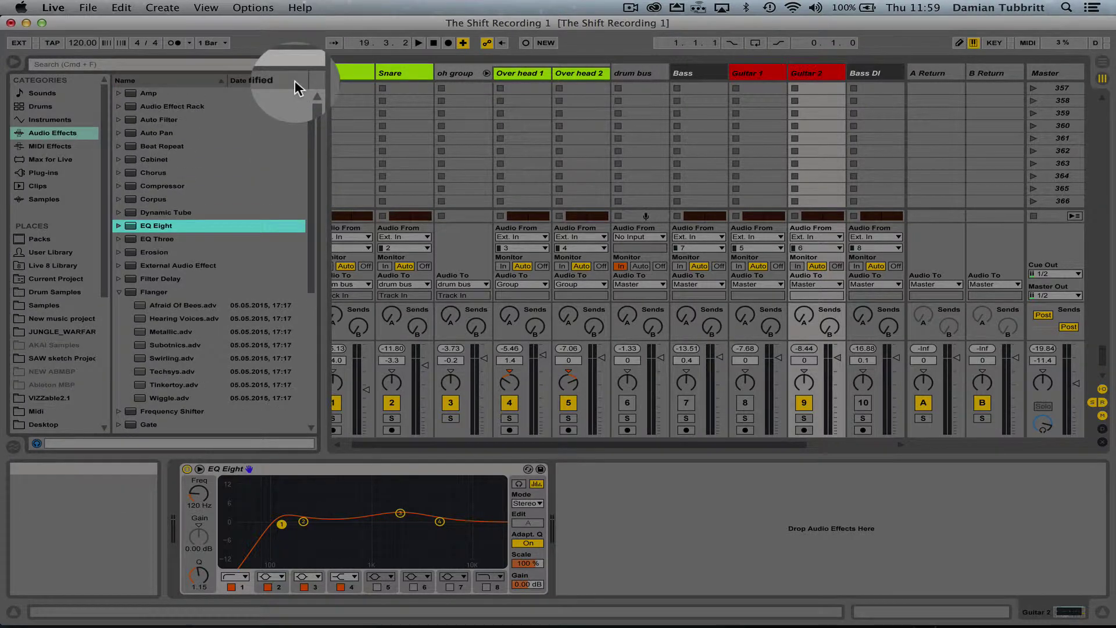
click(120, 93)
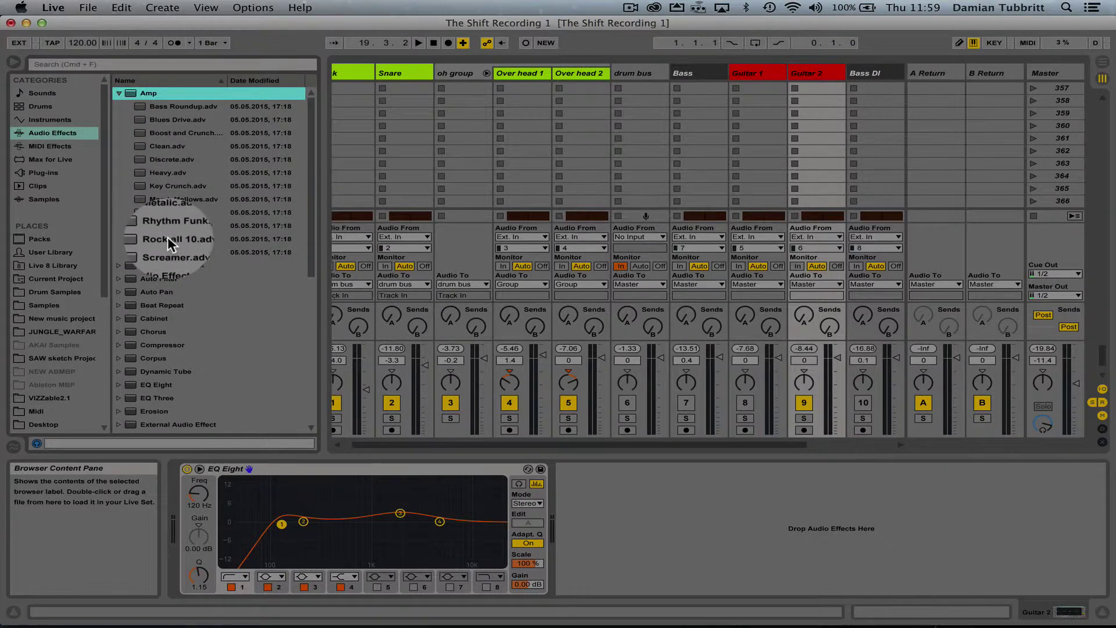
drag(167, 235, 630, 496)
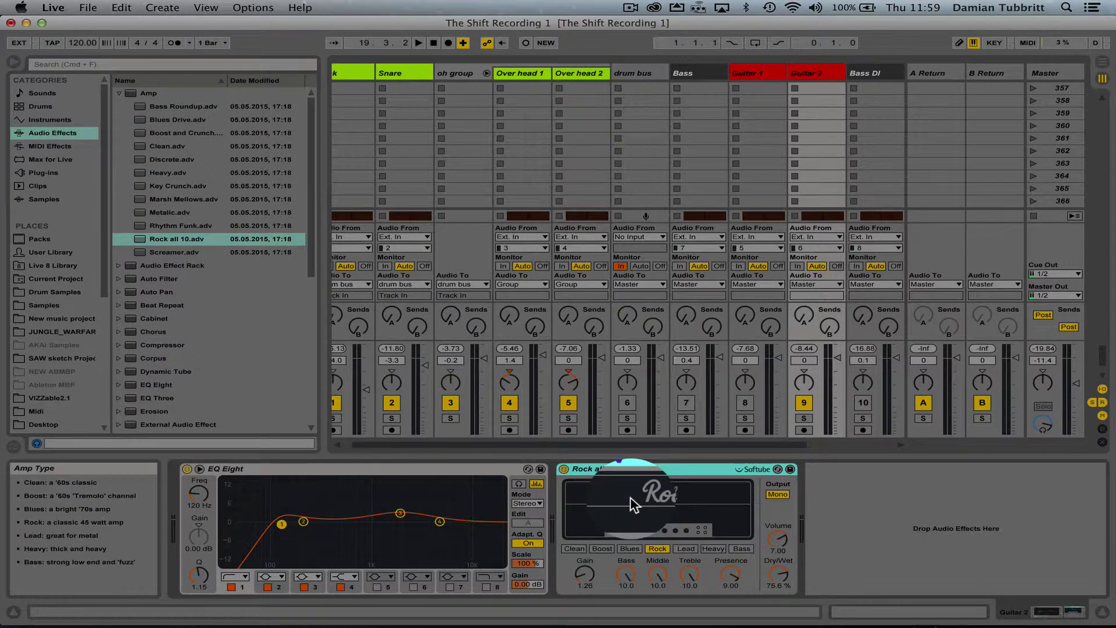
Step: Set the Rock all 10 amp's Dry/Wet to about 14.3 % while auditioning it in the mix
key(space)
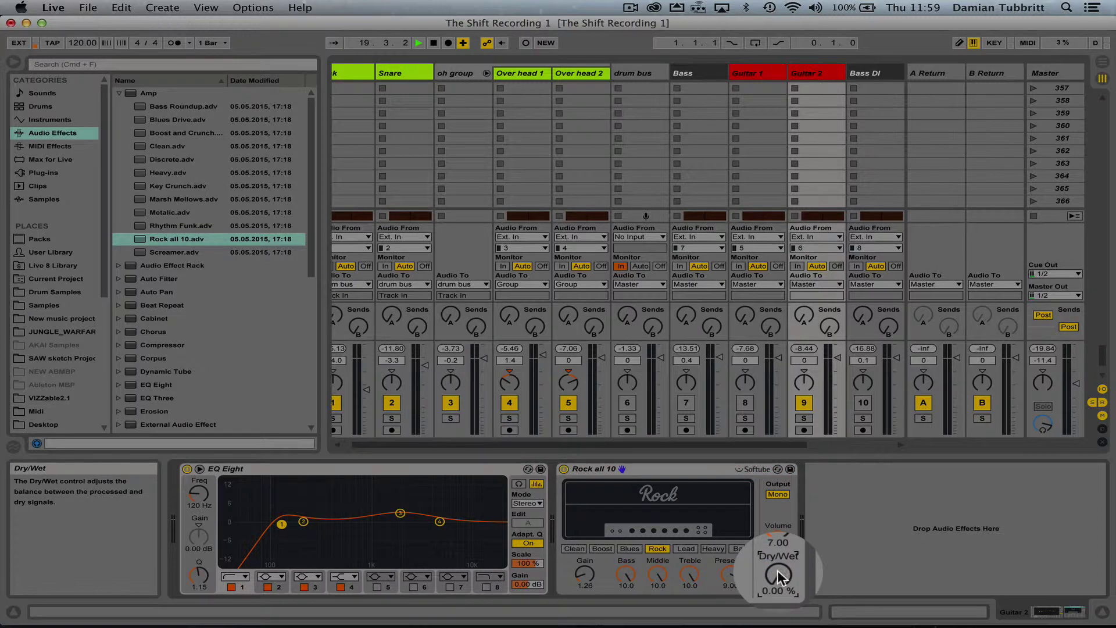
drag(776, 570, 777, 566)
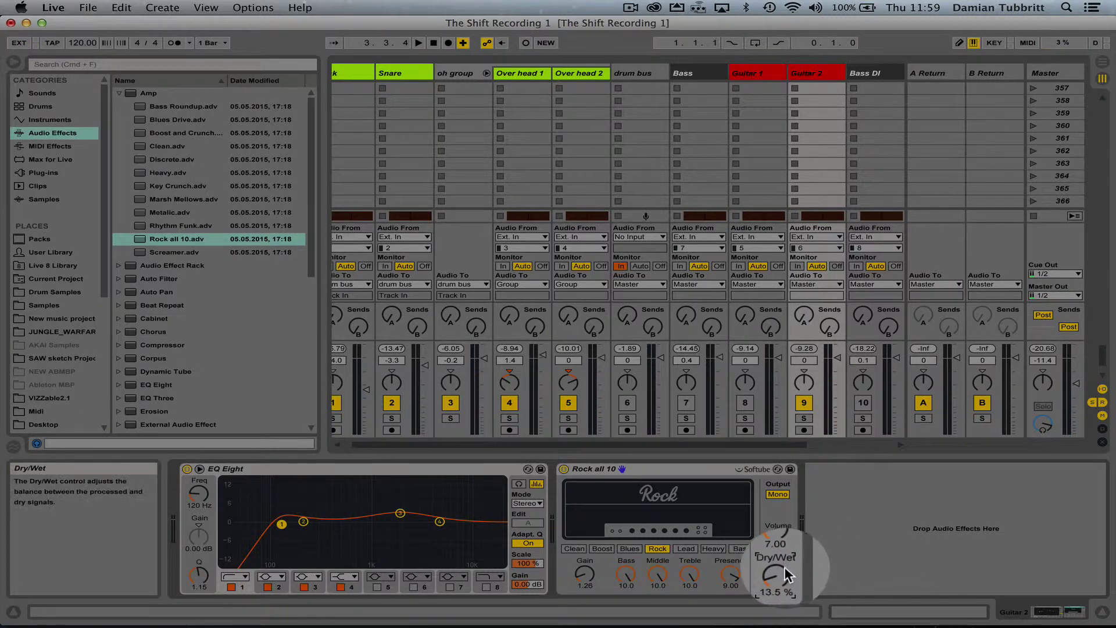
key(space)
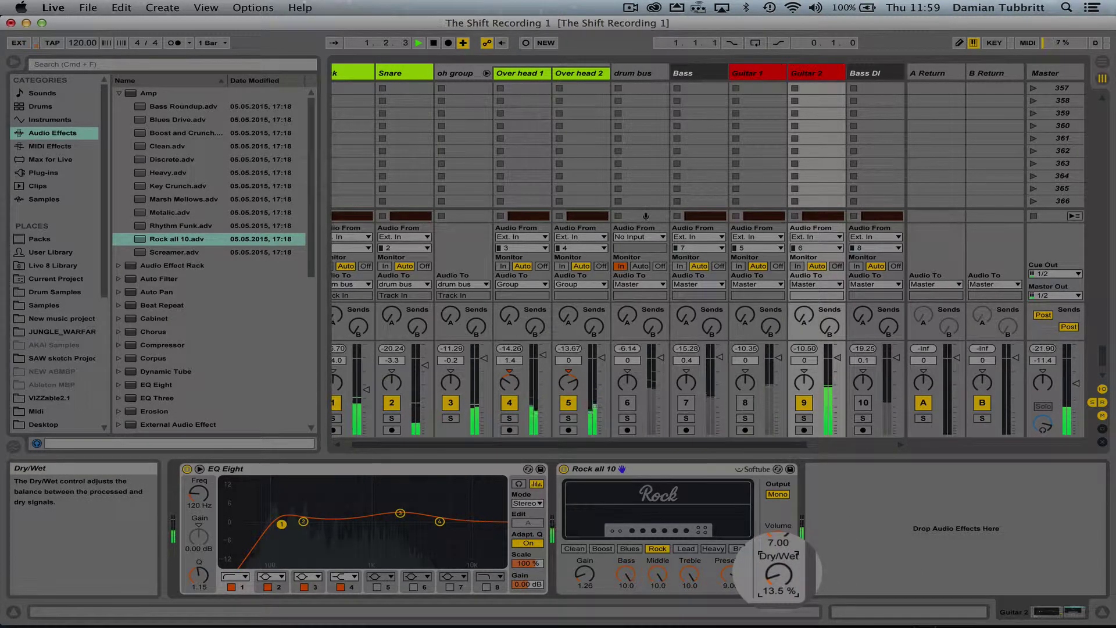
drag(778, 575, 777, 571)
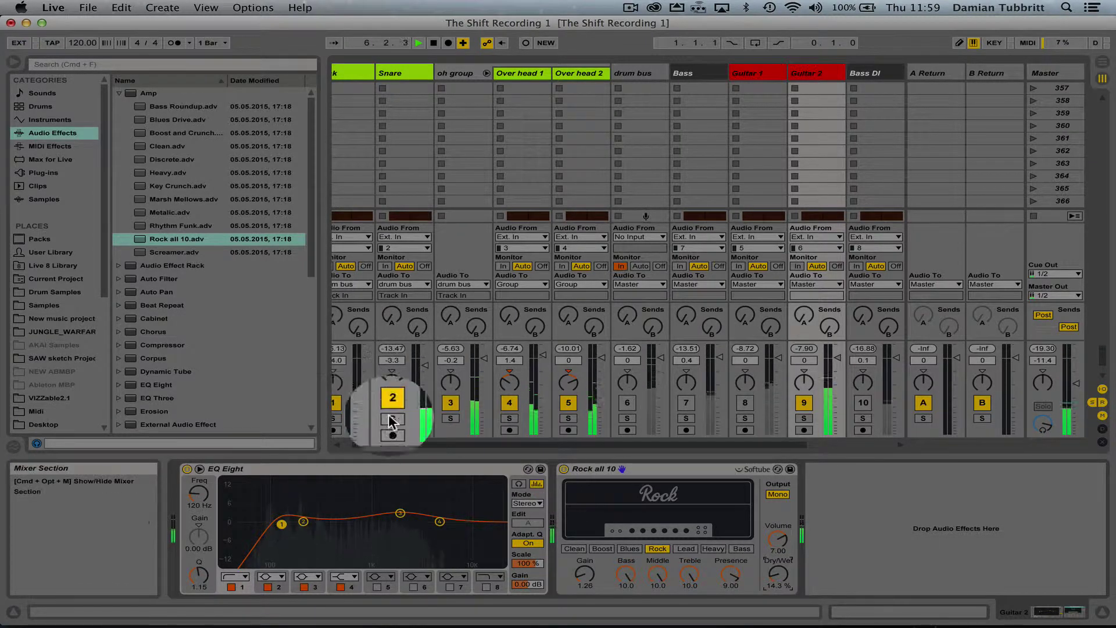
key(space)
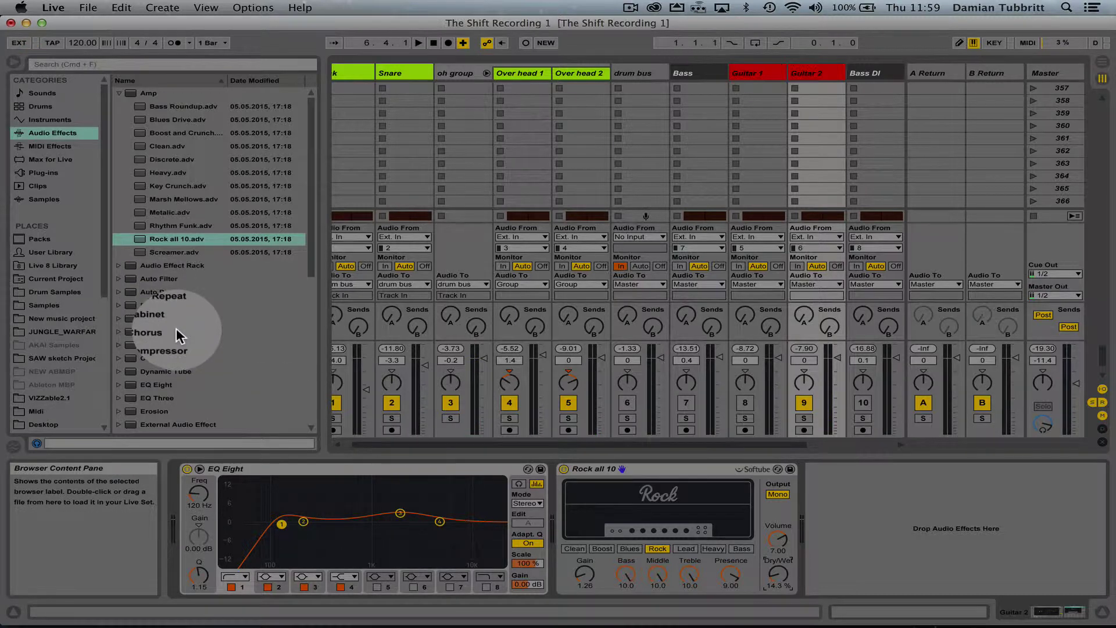
Step: Add the Chorus preset after the Rock all 10 amp on Guitar 2 and turn its Dry/Wet down to 0 %
click(118, 331)
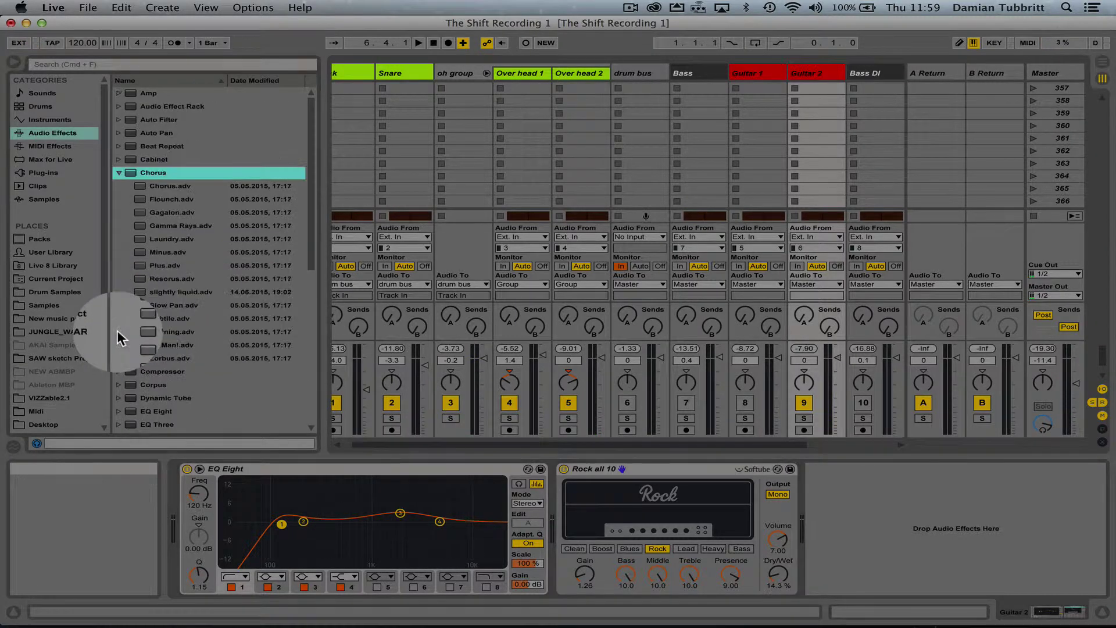
click(160, 184)
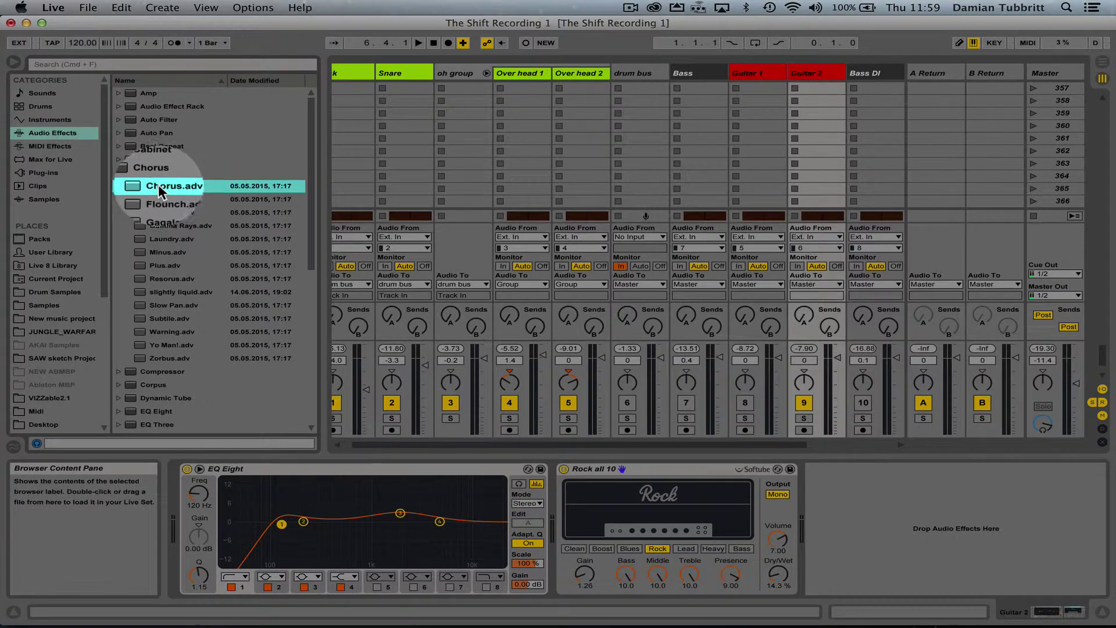
drag(159, 184, 861, 478)
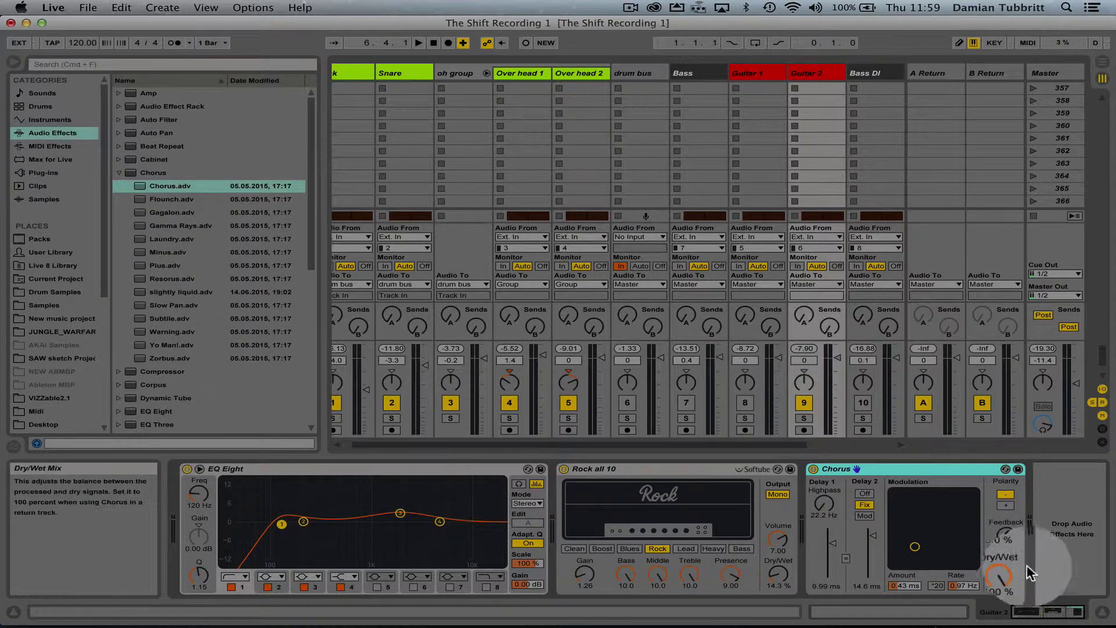
drag(1001, 575, 1001, 616)
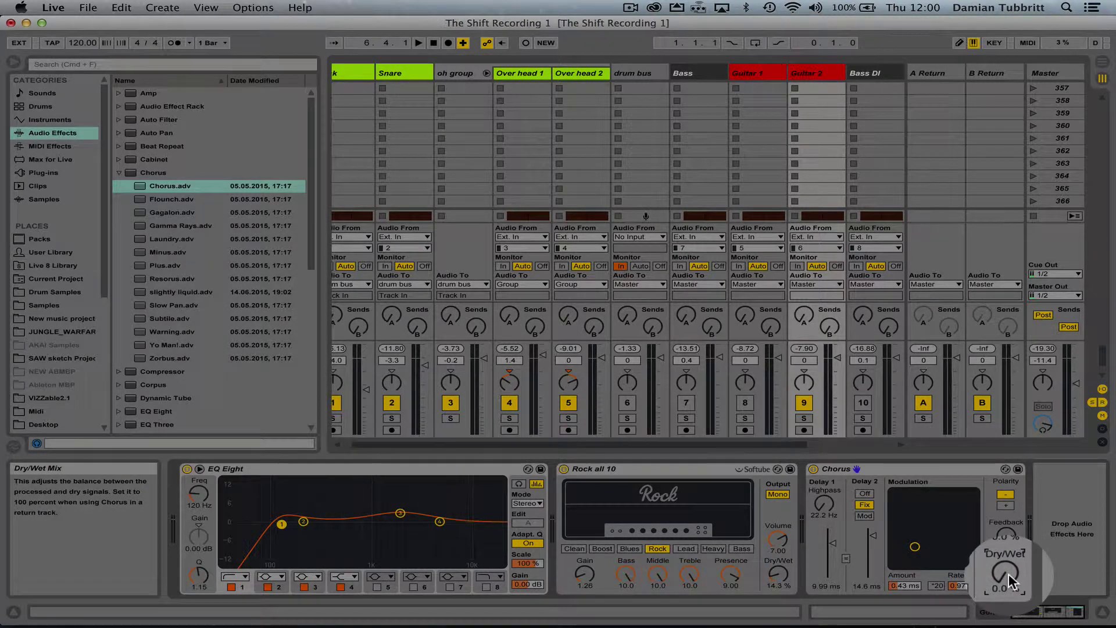
Step: During playback, raise the Chorus Dry/Wet to about 68 % and set its modulation to about 1.17 ms amount and 2.55 Hz rate
key(space)
drag(1009, 573, 1009, 539)
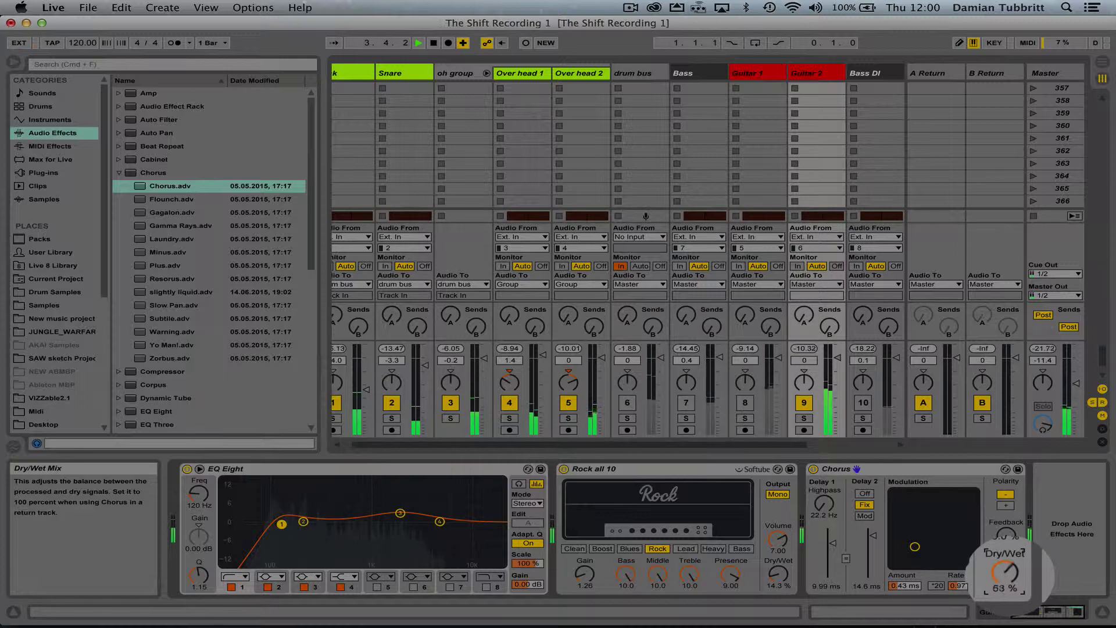
drag(914, 547, 927, 533)
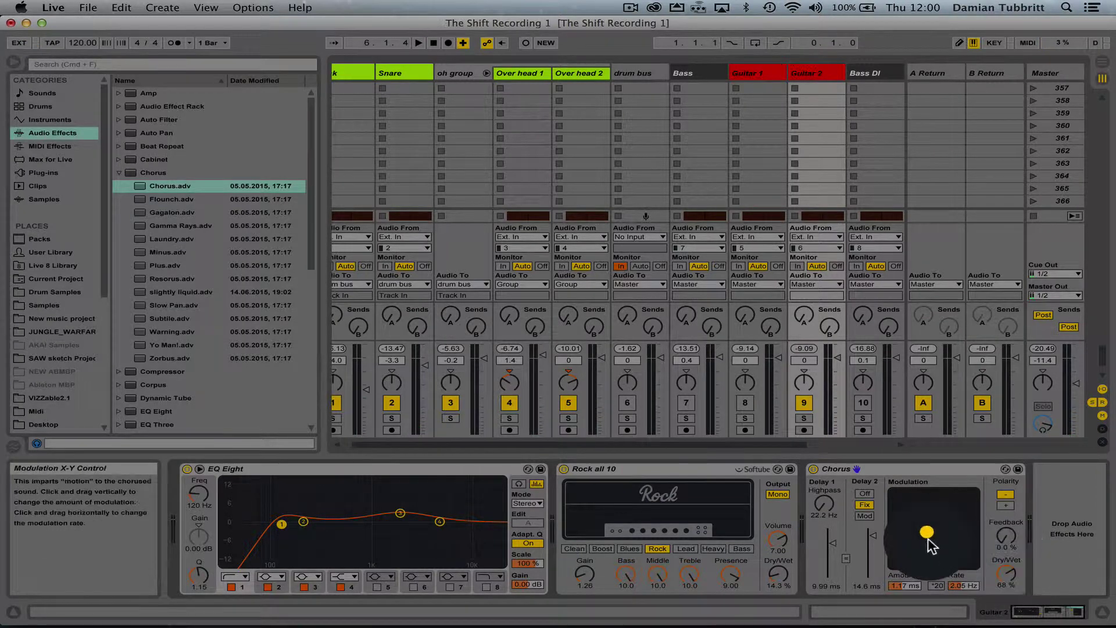
key(space)
drag(937, 532, 931, 534)
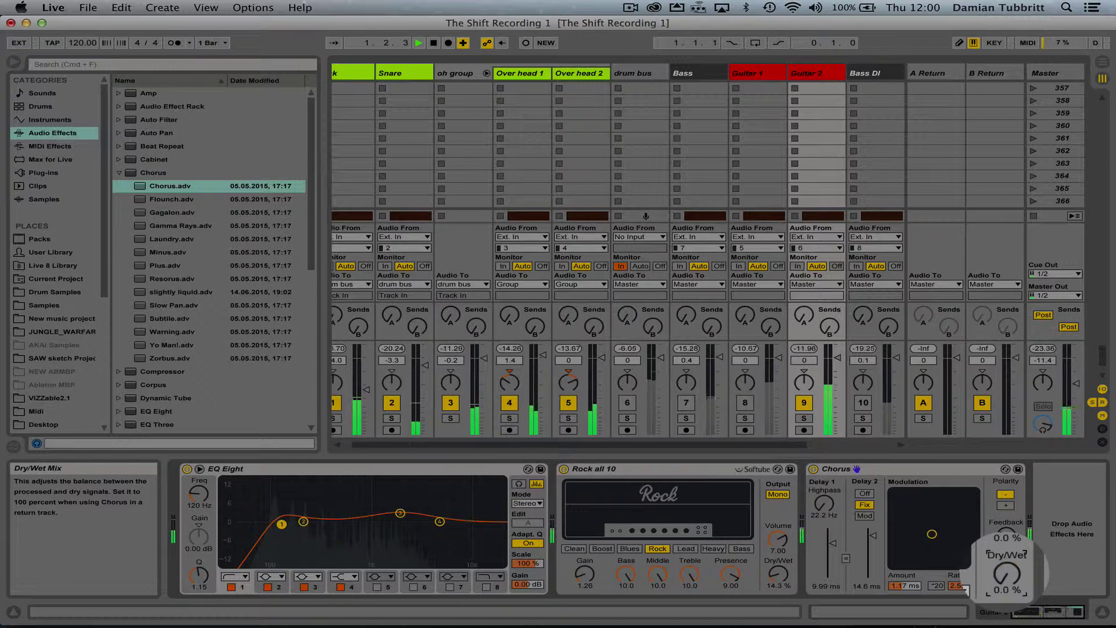
Step: Blend the Chorus Dry/Wet to about 30 % while auditioning the mix
drag(1006, 573, 1007, 590)
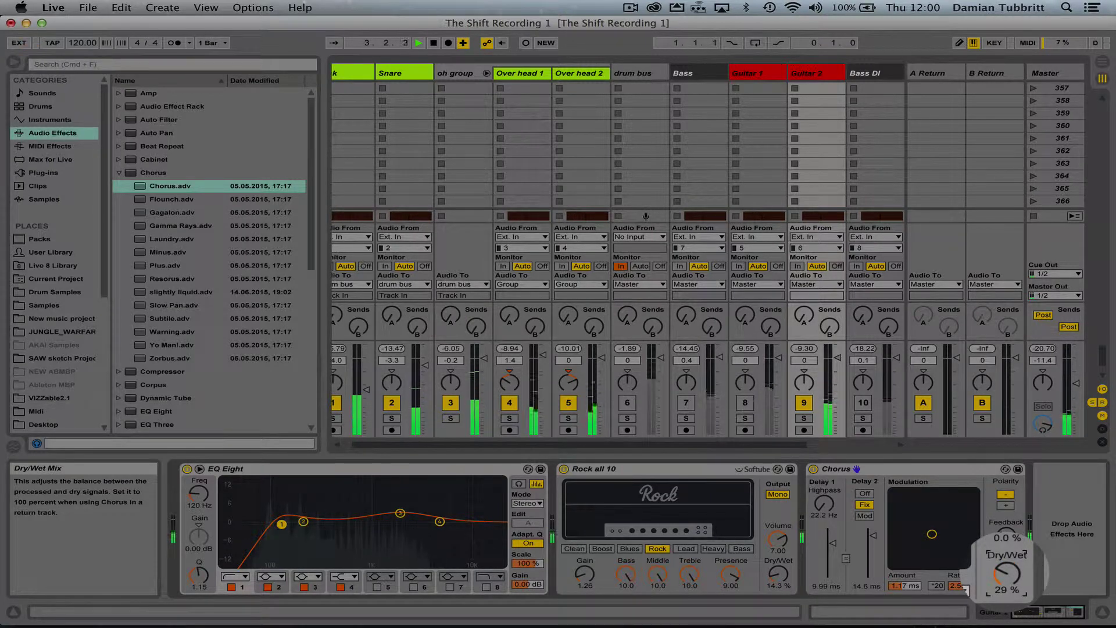
drag(1003, 572, 1004, 570)
key(space)
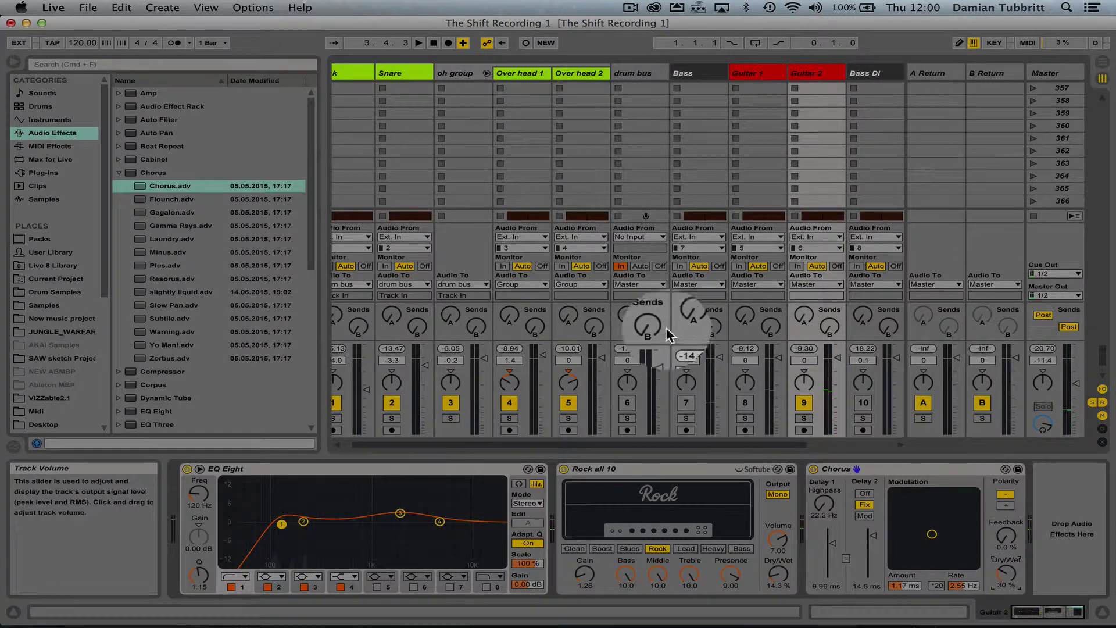
Step: Hide the browser, reactivate the Guitar 1 track and pan it slightly left, to about 10L, while auditioning the mix
click(14, 64)
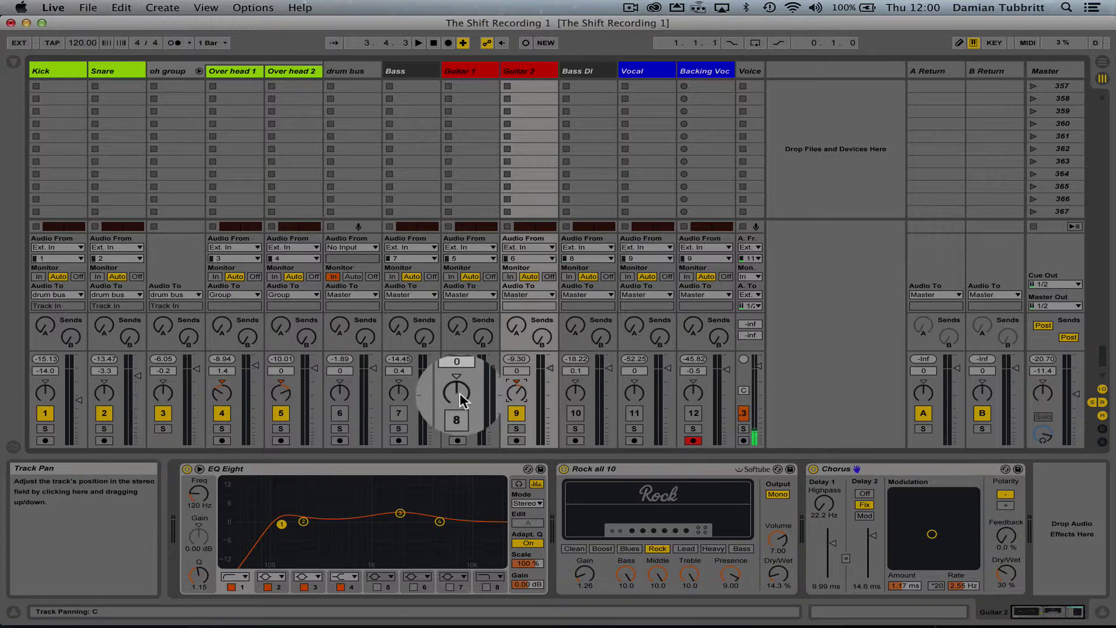
click(456, 411)
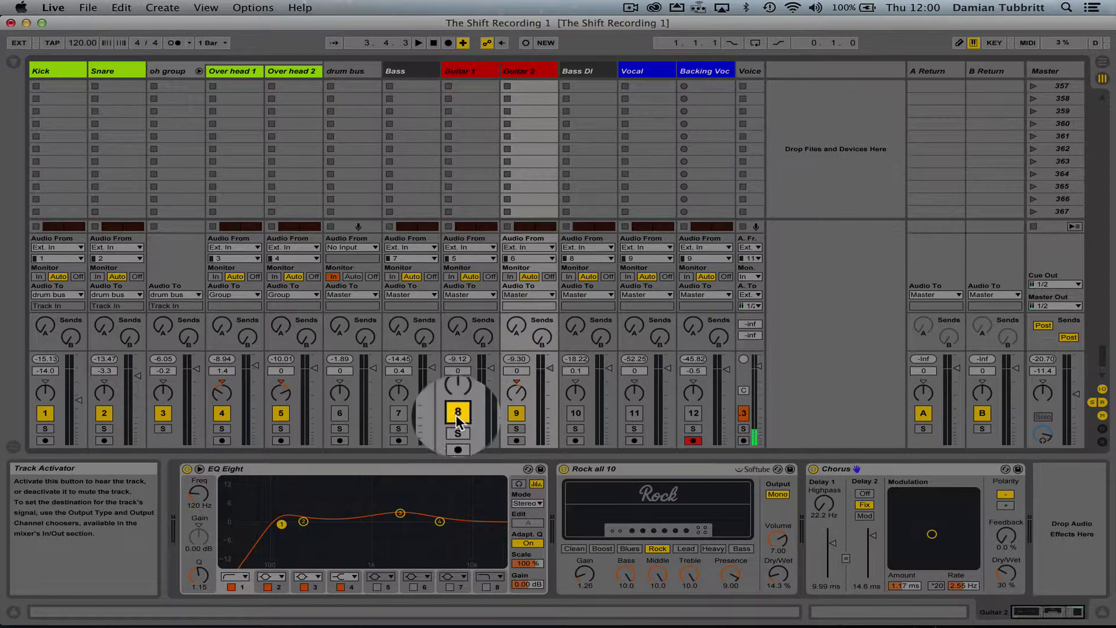
key(space)
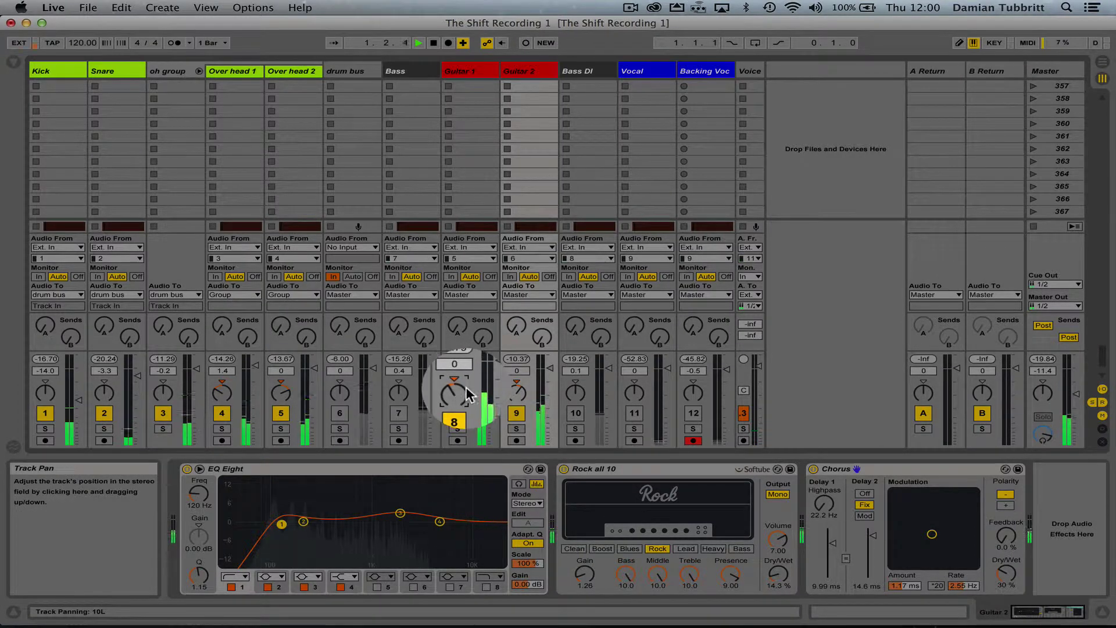
key(space)
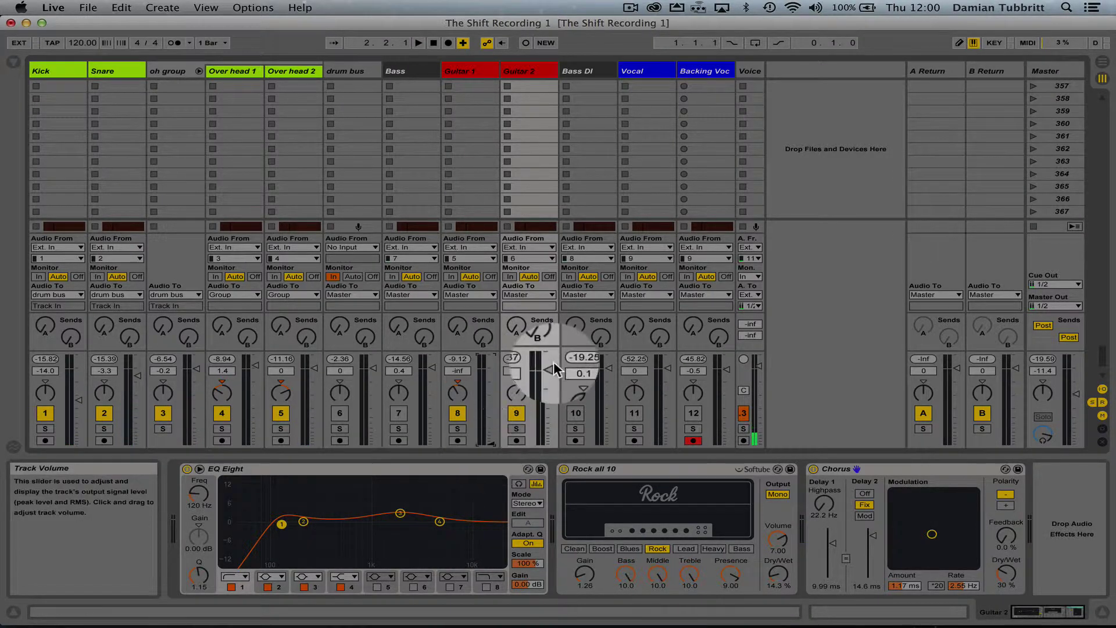
Step: Fade the Guitar 1 track up from silence to about -3.6 dB during playback
key(space)
drag(493, 445, 487, 427)
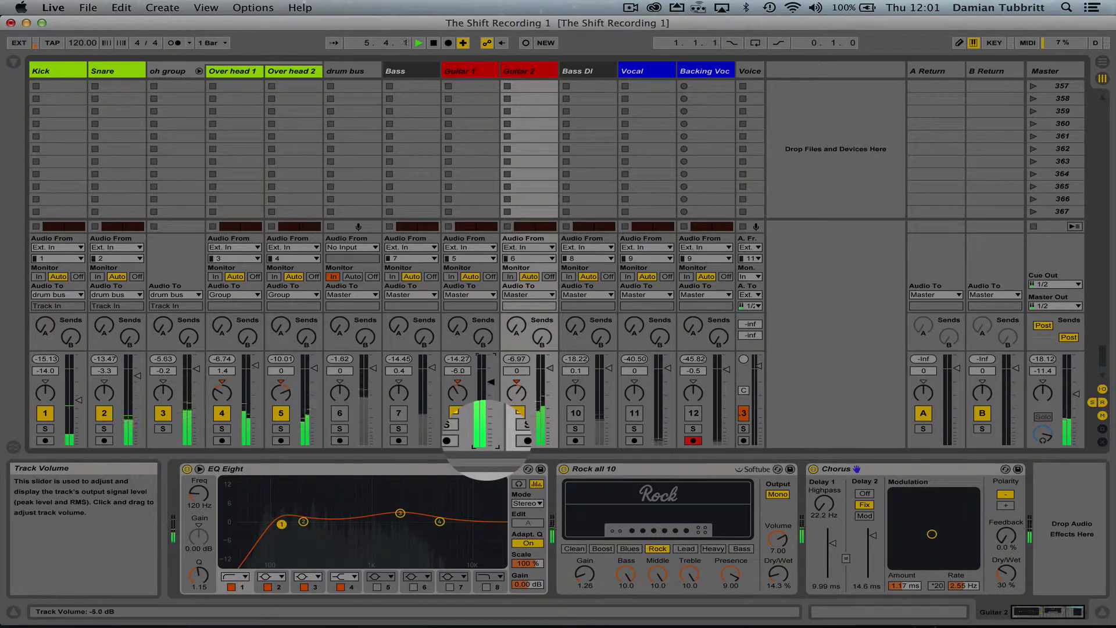
drag(487, 427, 487, 427)
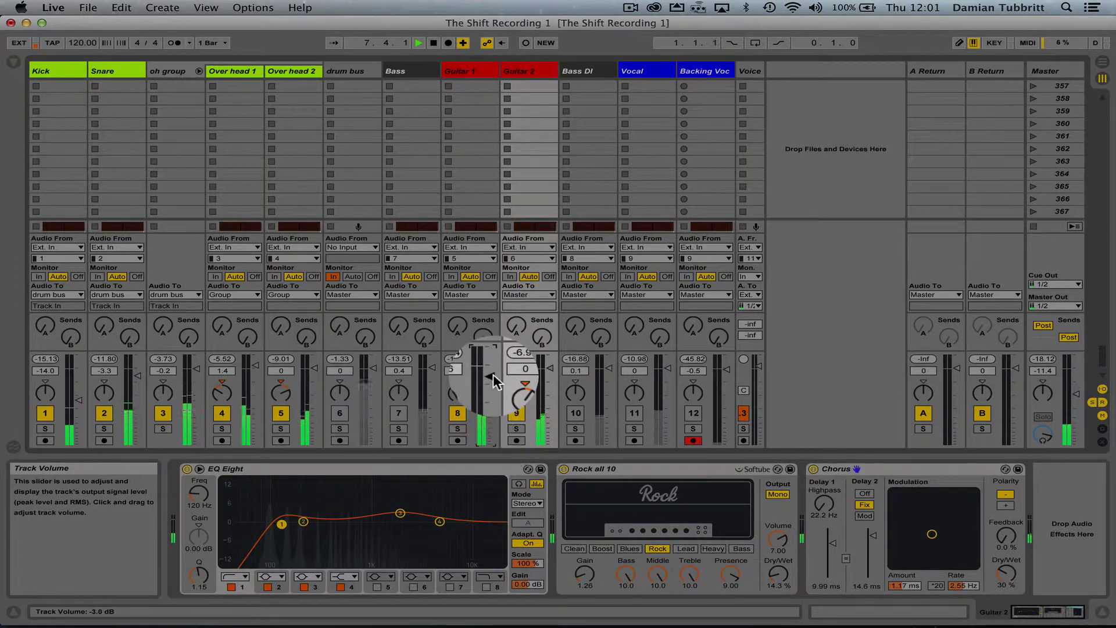
key(space)
Step: Nudge band 1 of Guitar 1's EQ Eight slightly higher in frequency and set the track's volume to -3.3 dB during playback
click(468, 72)
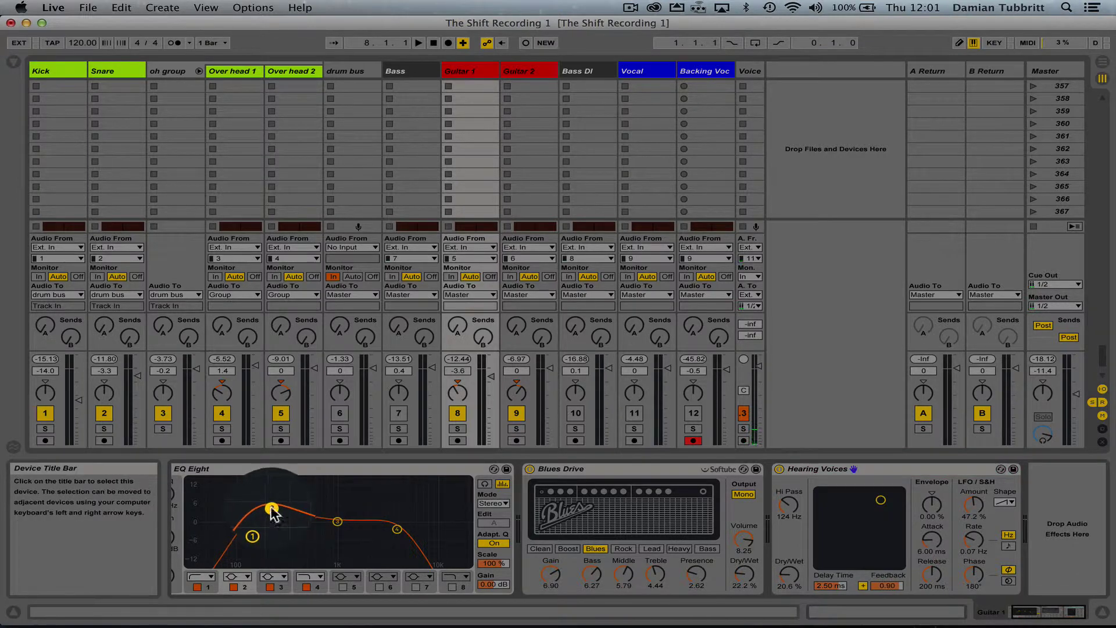
key(space)
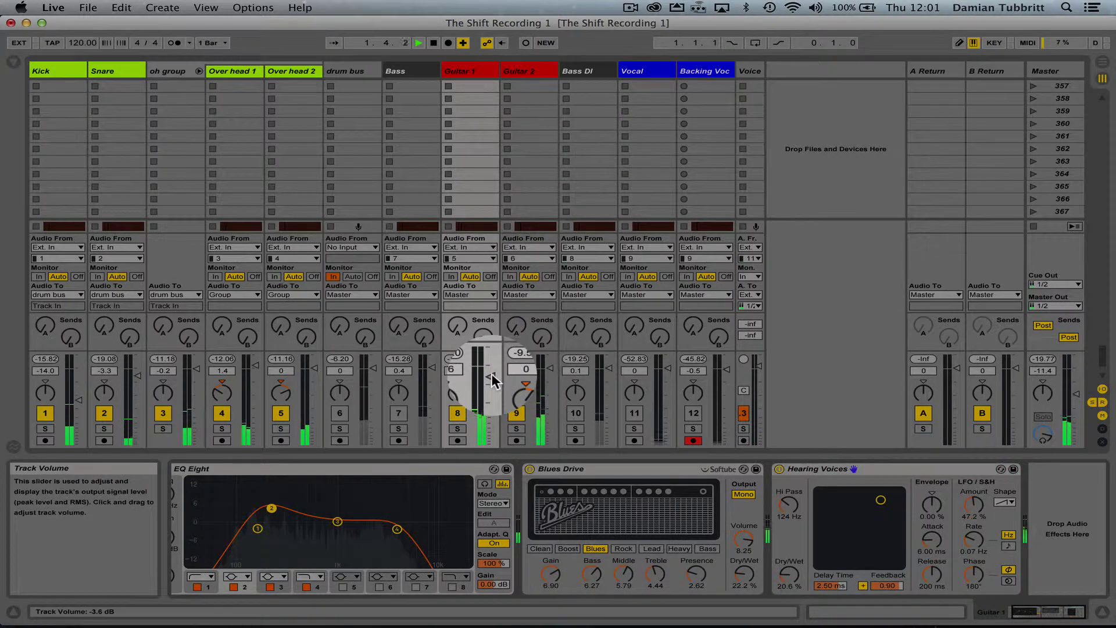
drag(492, 380, 491, 375)
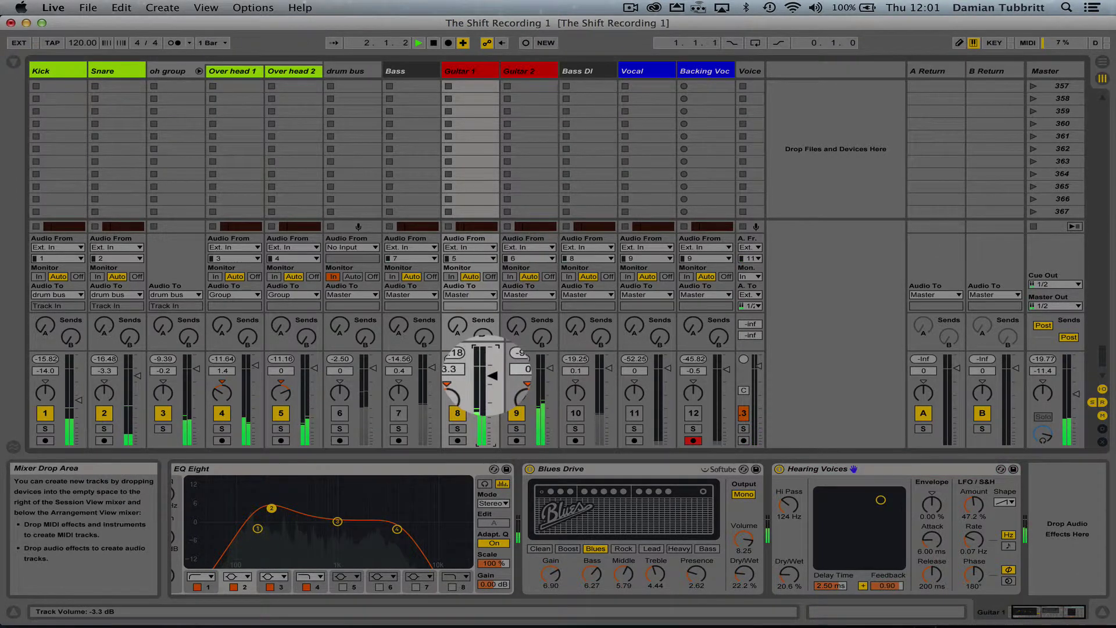
Step: On Guitar 2, reduce the Chorus Dry/Wet to about 21 % and boost EQ band 3 by about 6.32 dB at 2.08 kHz
click(535, 72)
key(space)
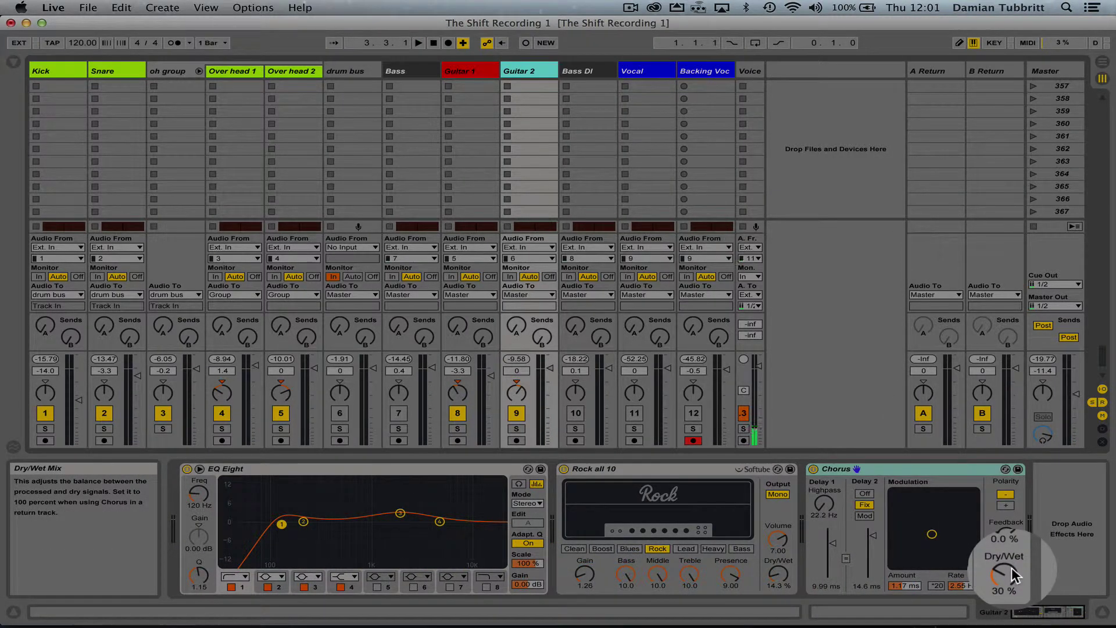
key(space)
drag(1011, 567, 1011, 575)
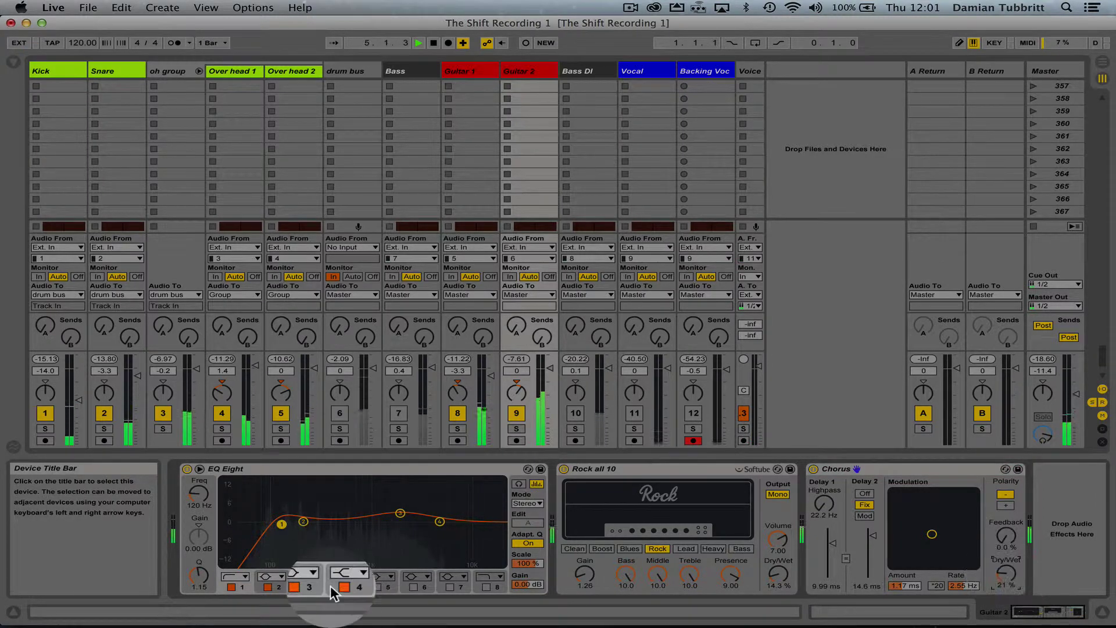
mouse_move(400, 513)
mouse_down()
mouse_move(413, 508)
mouse_move(402, 502)
mouse_up()
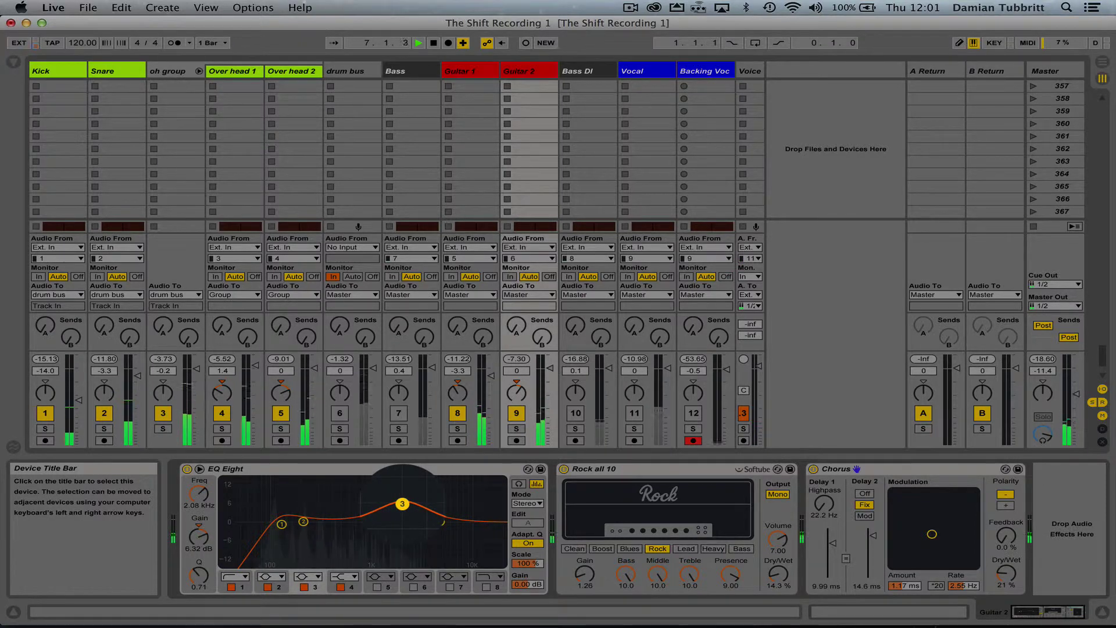
Step: Set the Rock all 10 amp's Gain to about 1.67 and its Dry/Wet to about 17.5 % while listening
drag(777, 573, 777, 567)
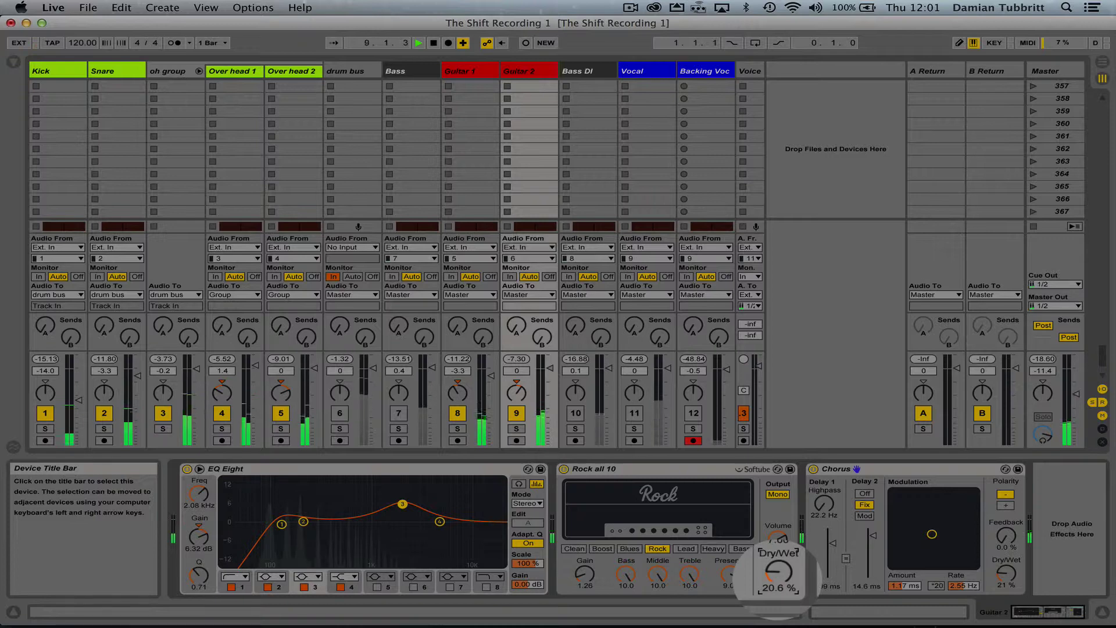
drag(778, 566, 778, 564)
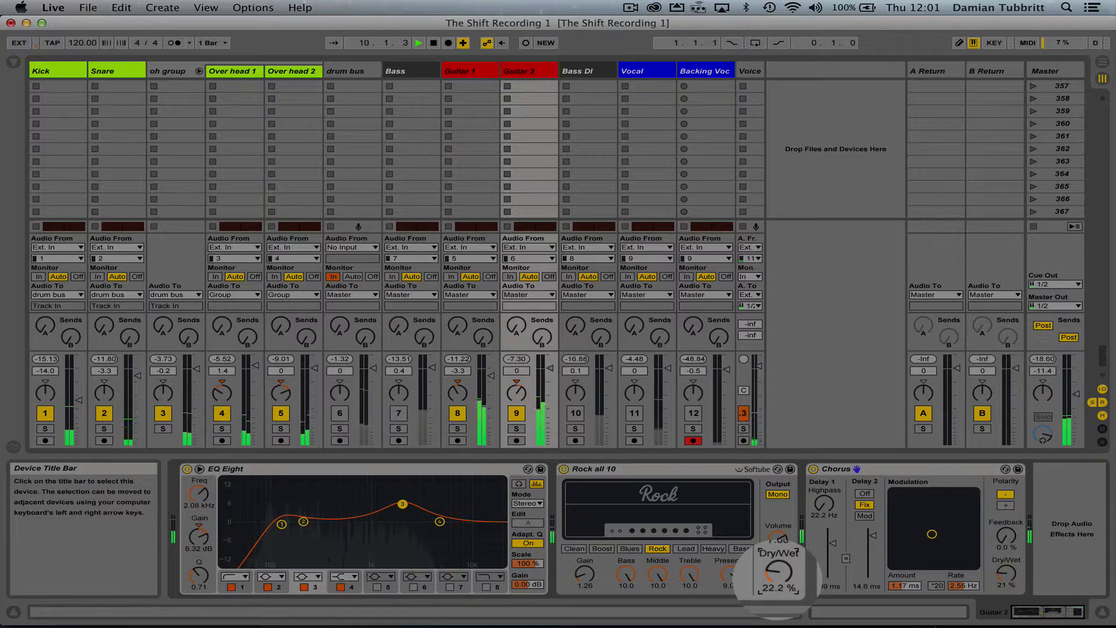
drag(585, 575, 585, 570)
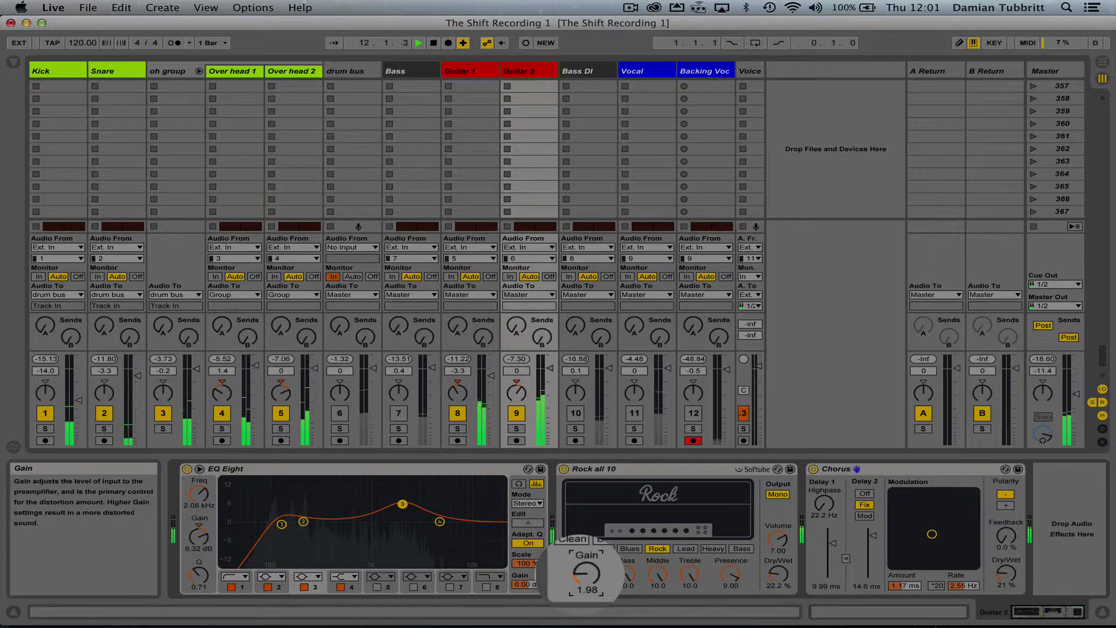
drag(585, 573, 584, 576)
click(776, 576)
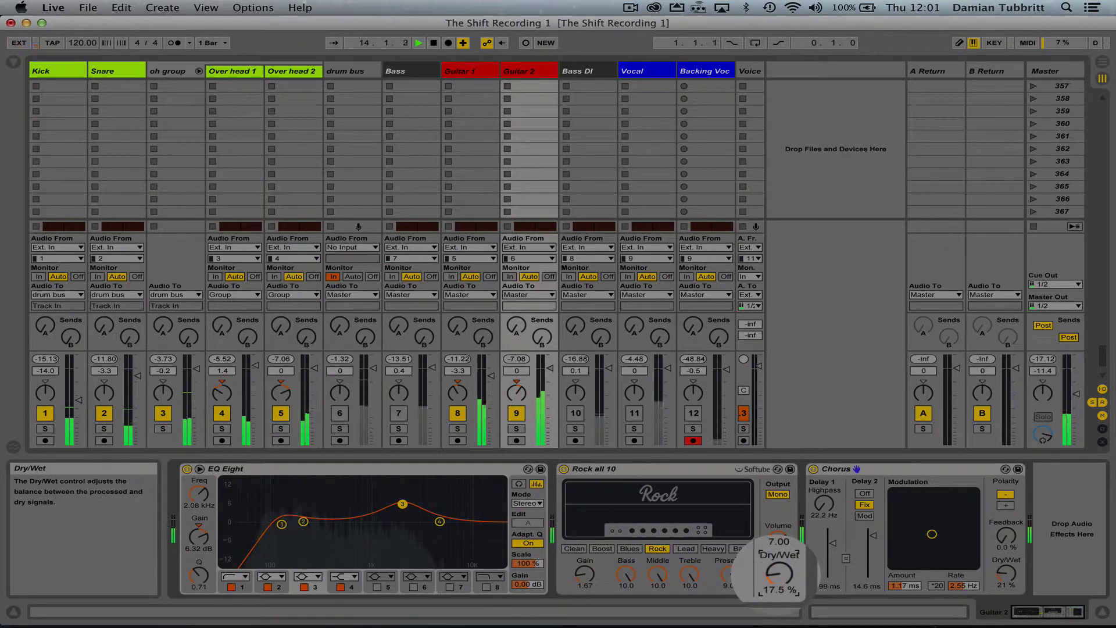
Step: Lower the Guitar 2 track volume to about -1.7 dB, check its pan and stop playback
drag(551, 367, 551, 371)
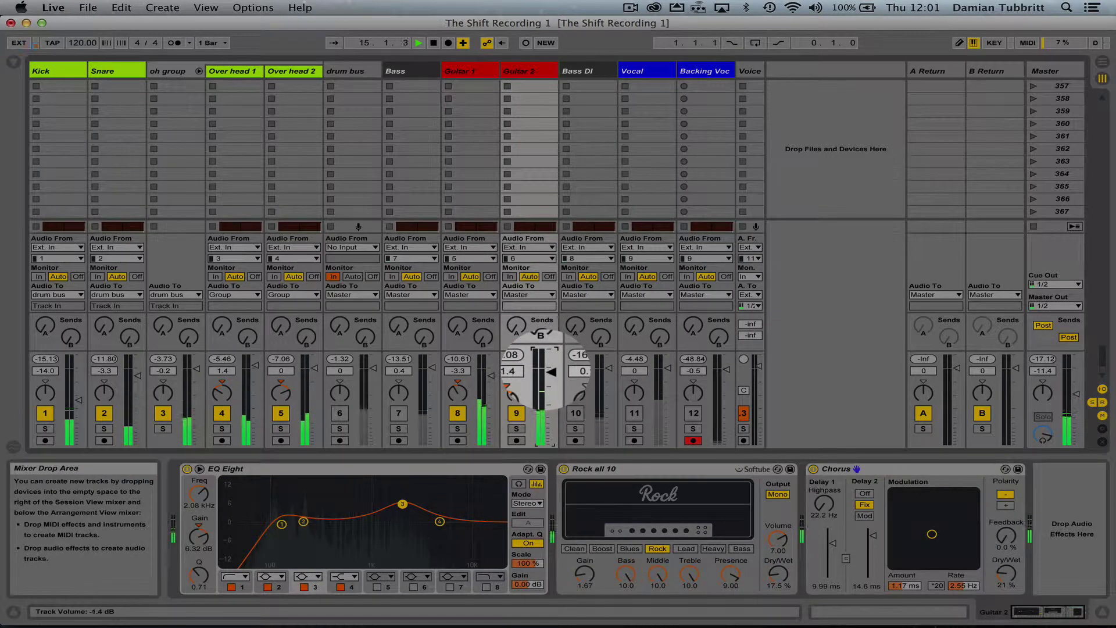
click(516, 396)
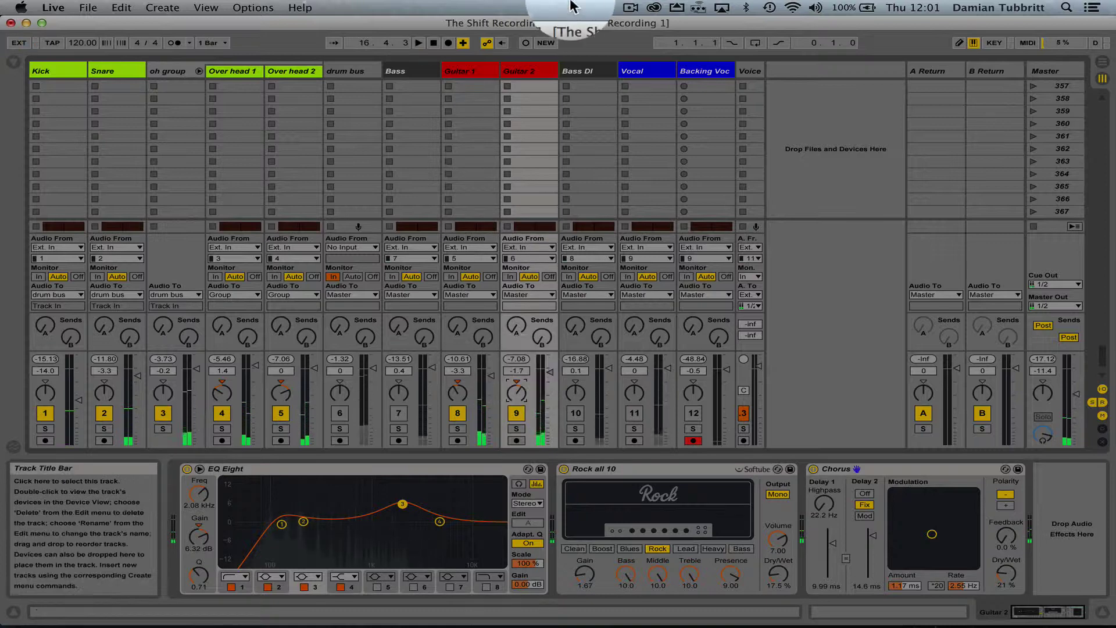
Step: Add a Simple Delay after the Chorus at the end of Guitar 2's device chain and bring it fully into view
click(14, 62)
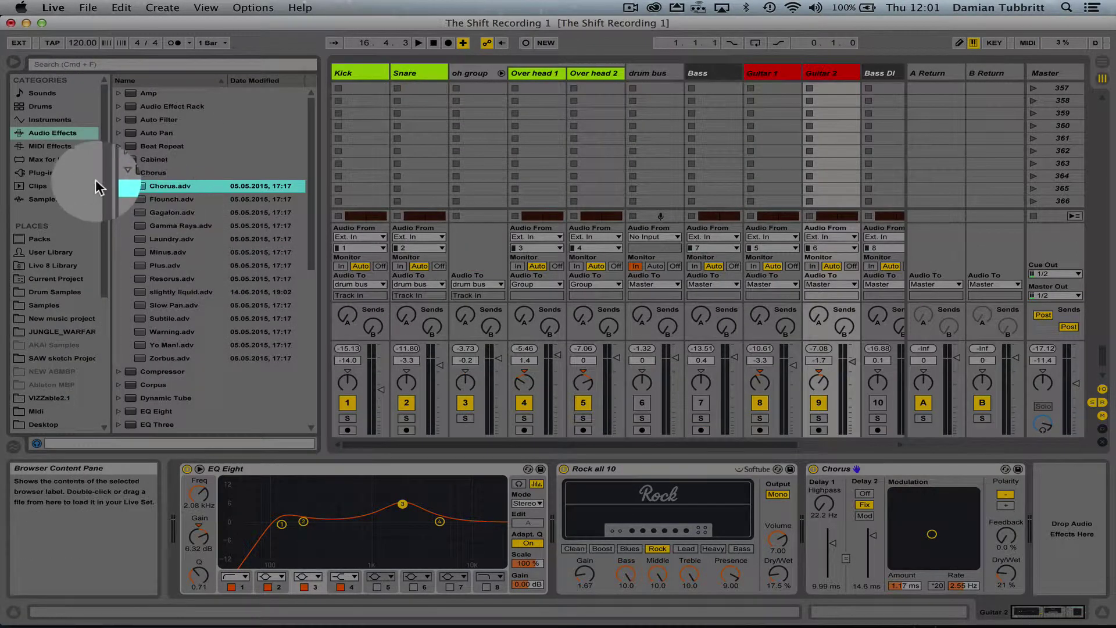
click(120, 170)
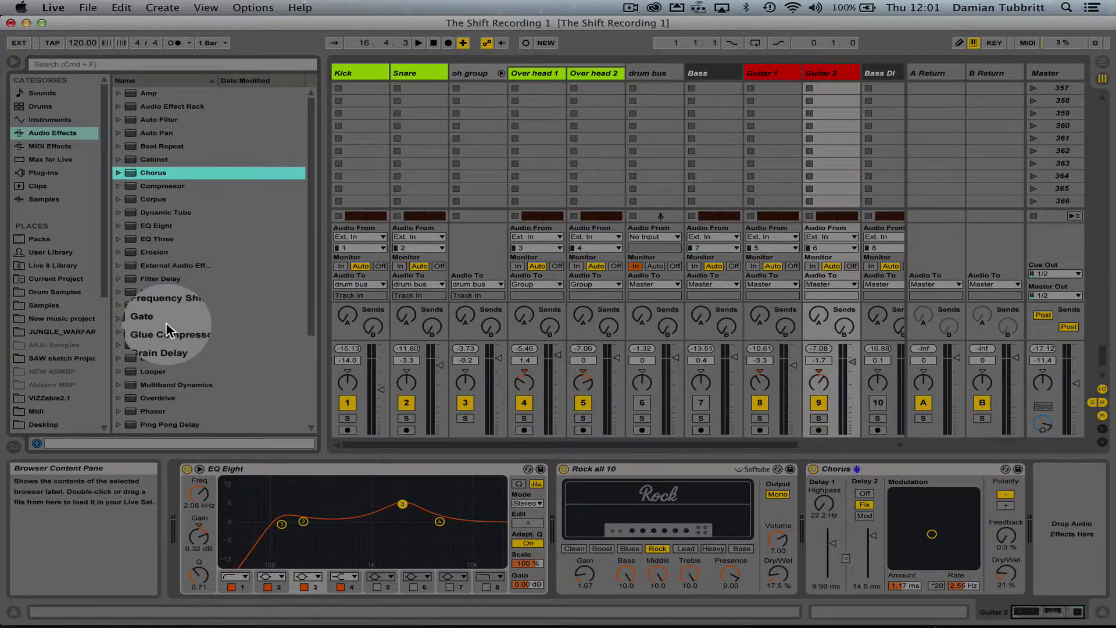
scroll(314, 361, down, 5)
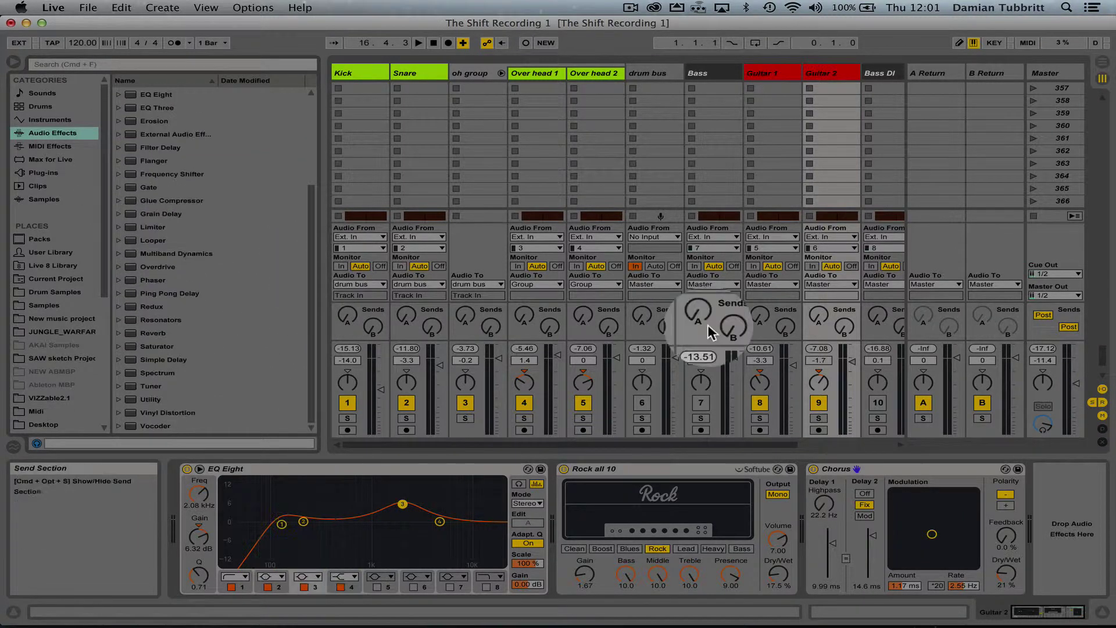
click(822, 71)
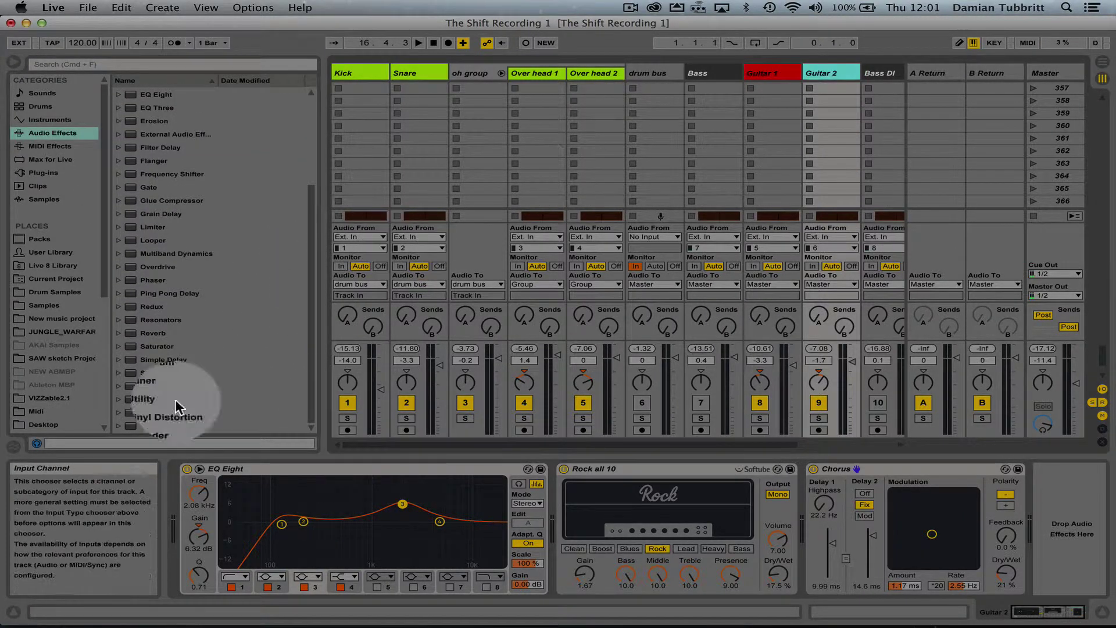
drag(162, 359, 1064, 542)
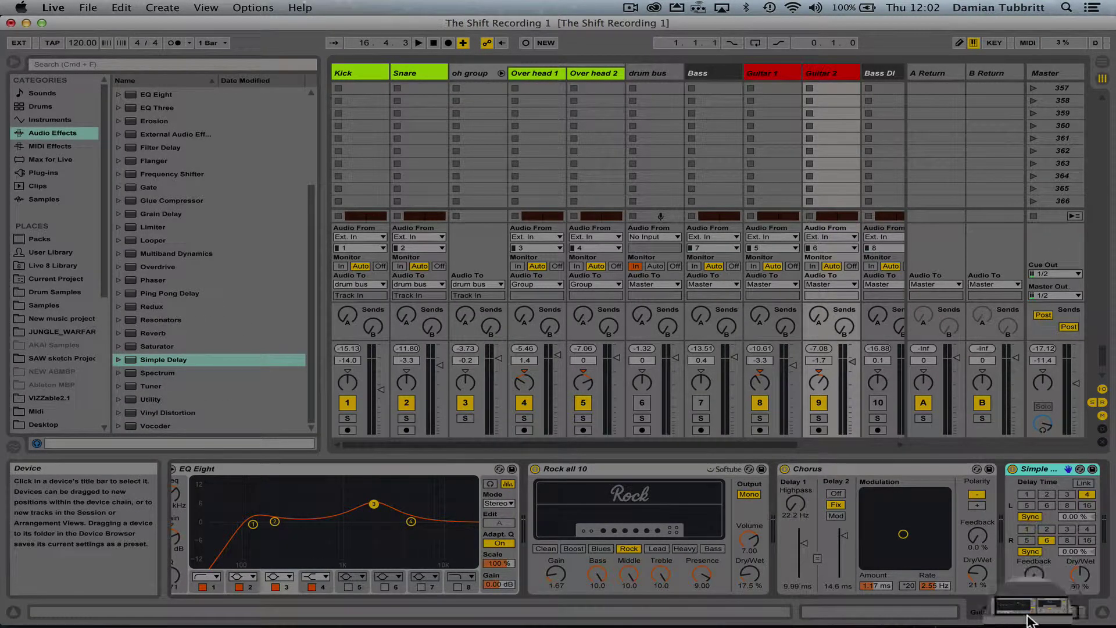
click(1027, 619)
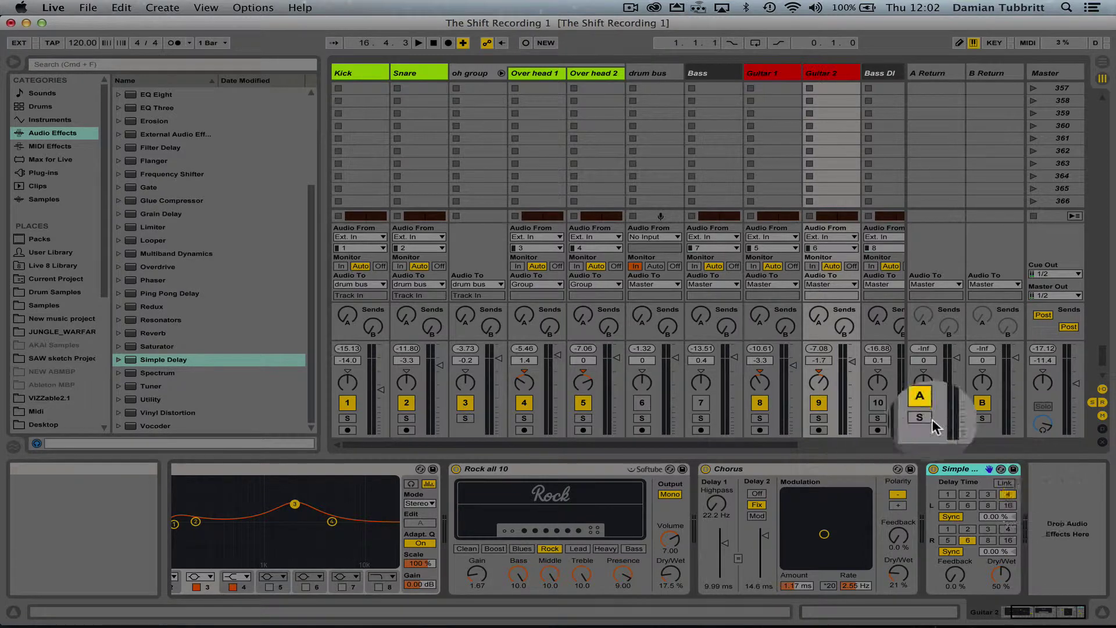
Step: Switch both the left and right delay channels of the Simple Delay from Sync to Time mode
click(950, 550)
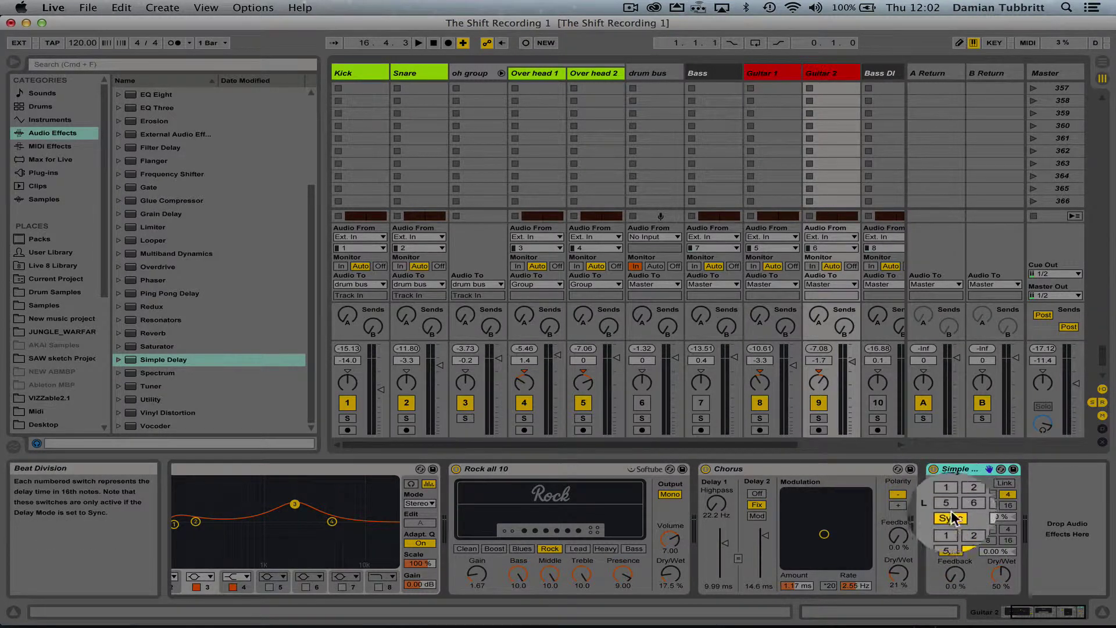
click(951, 515)
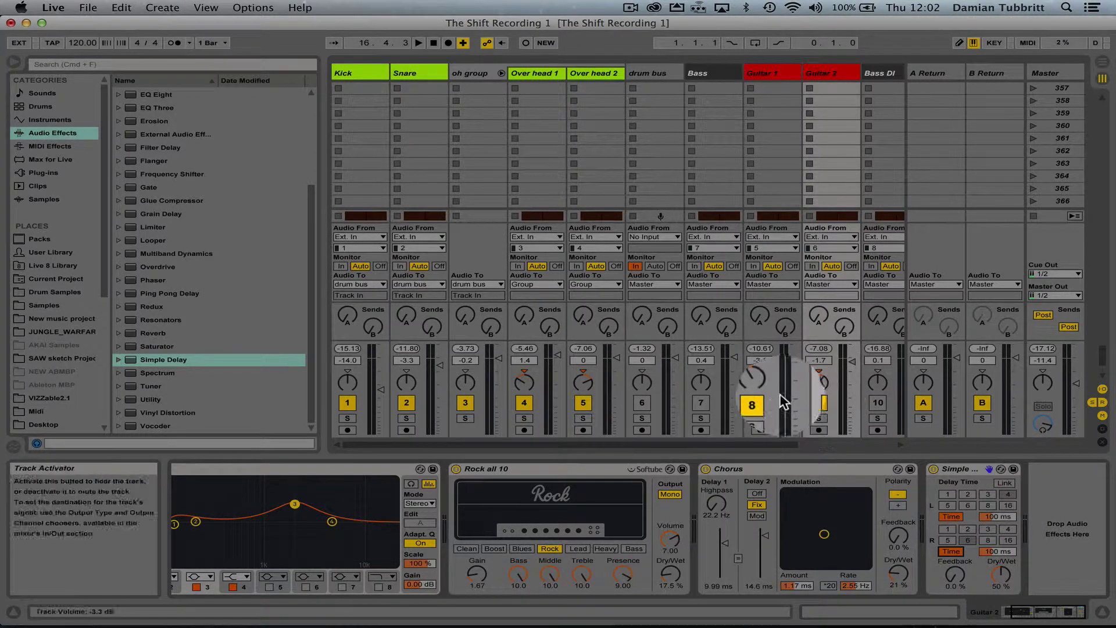
Step: Mute the Guitar 1 track, link the Simple Delay's left and right channels and start playback
click(760, 402)
click(1007, 480)
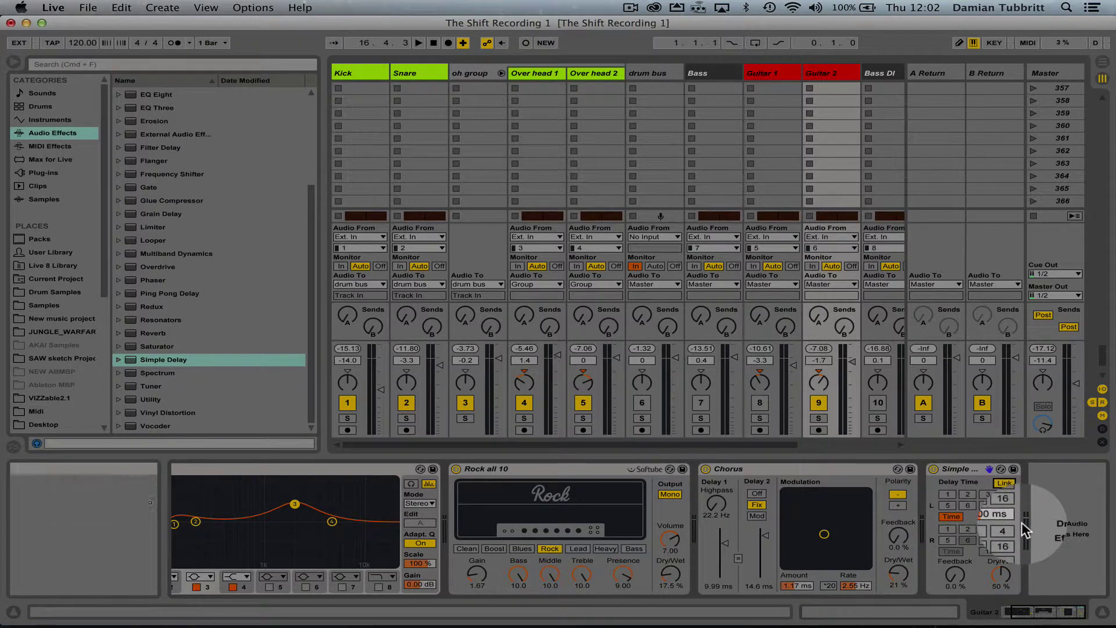
key(space)
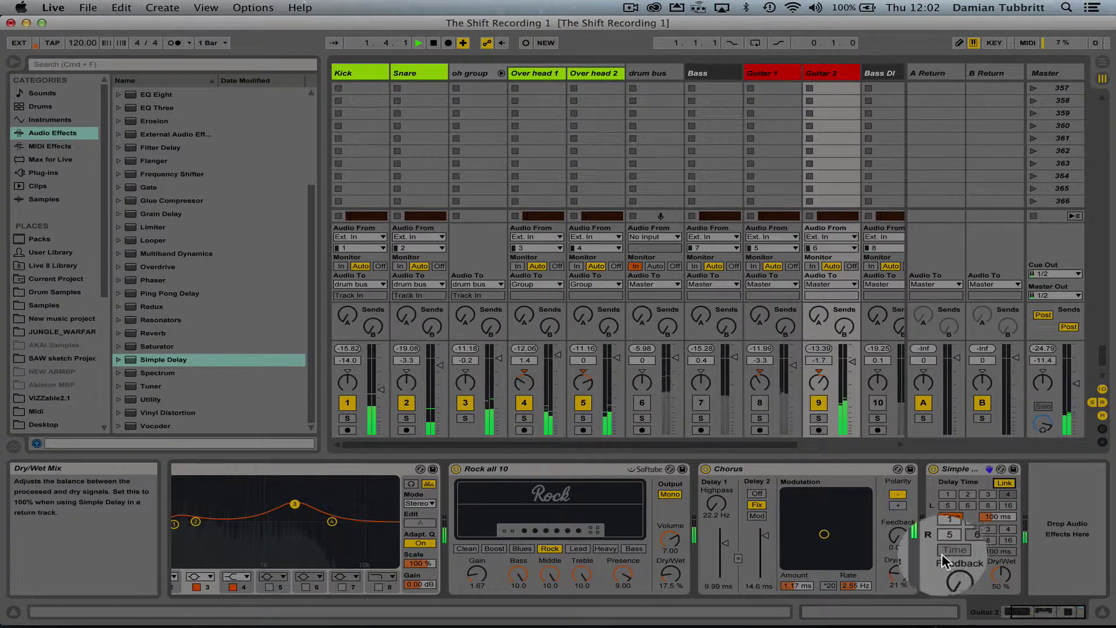
Step: Set the linked delay time of the Simple Delay to 169 ms while listening, and stop playback
drag(997, 516, 997, 513)
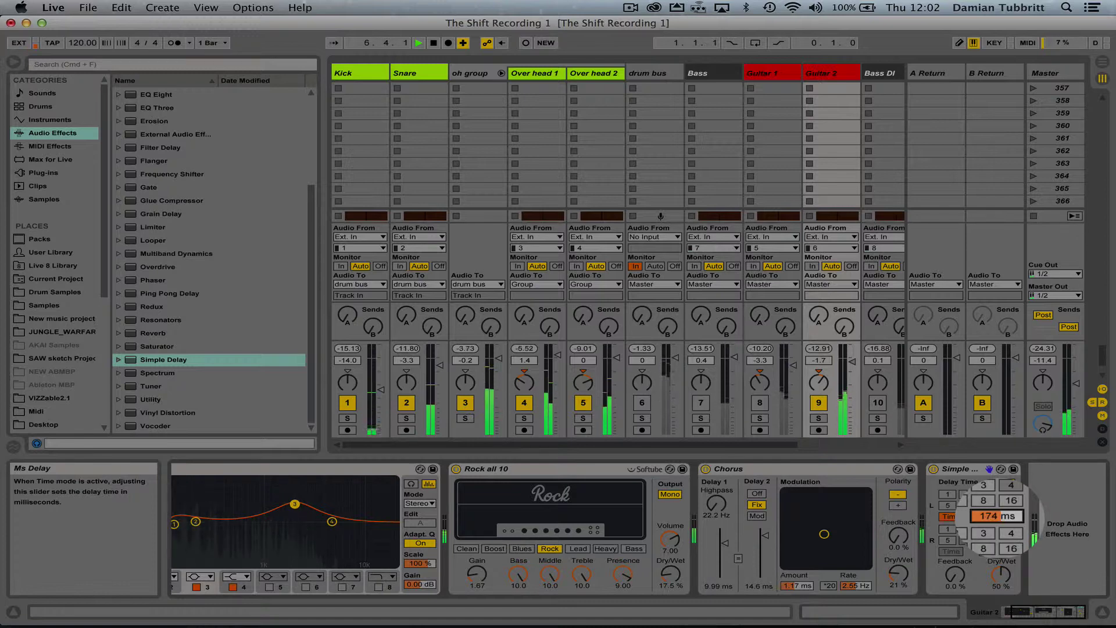
drag(997, 516, 997, 519)
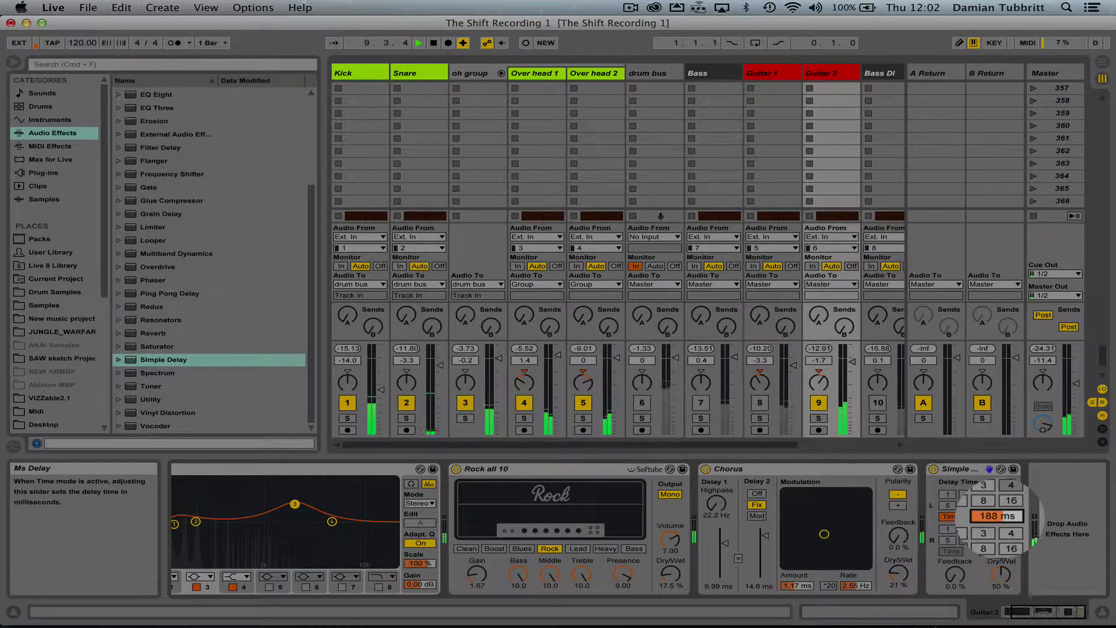
drag(996, 515, 997, 511)
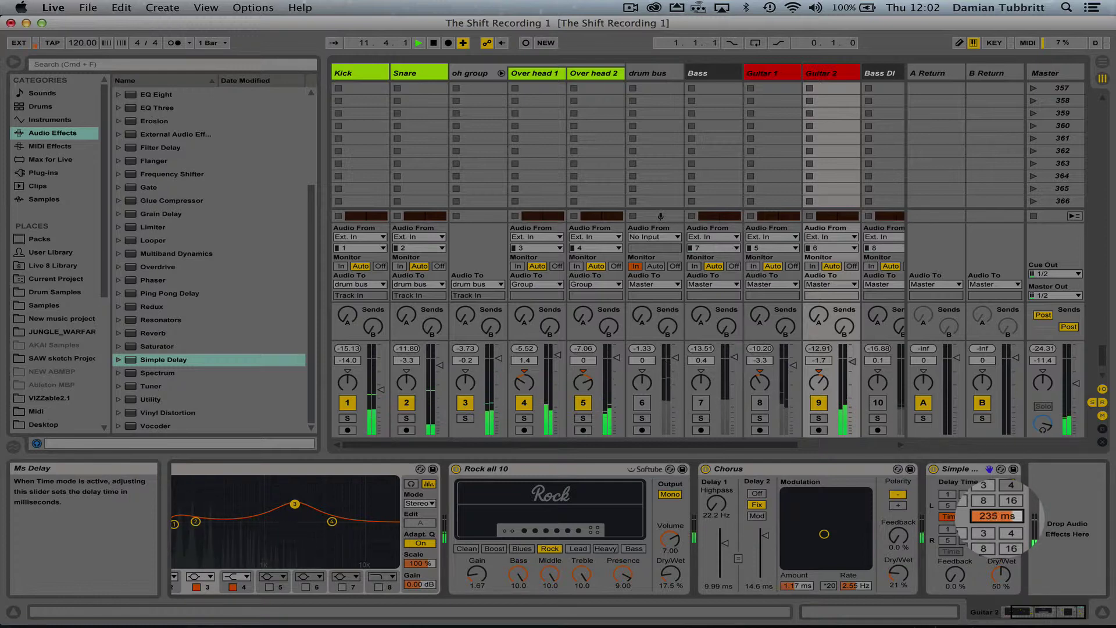
drag(996, 516, 996, 519)
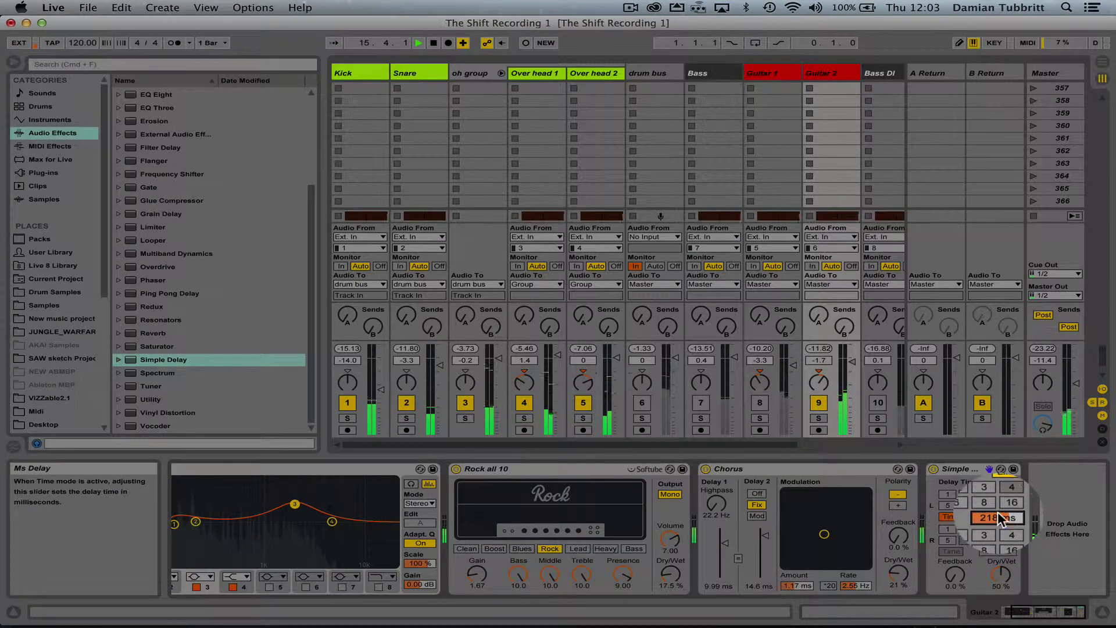
drag(997, 516, 997, 542)
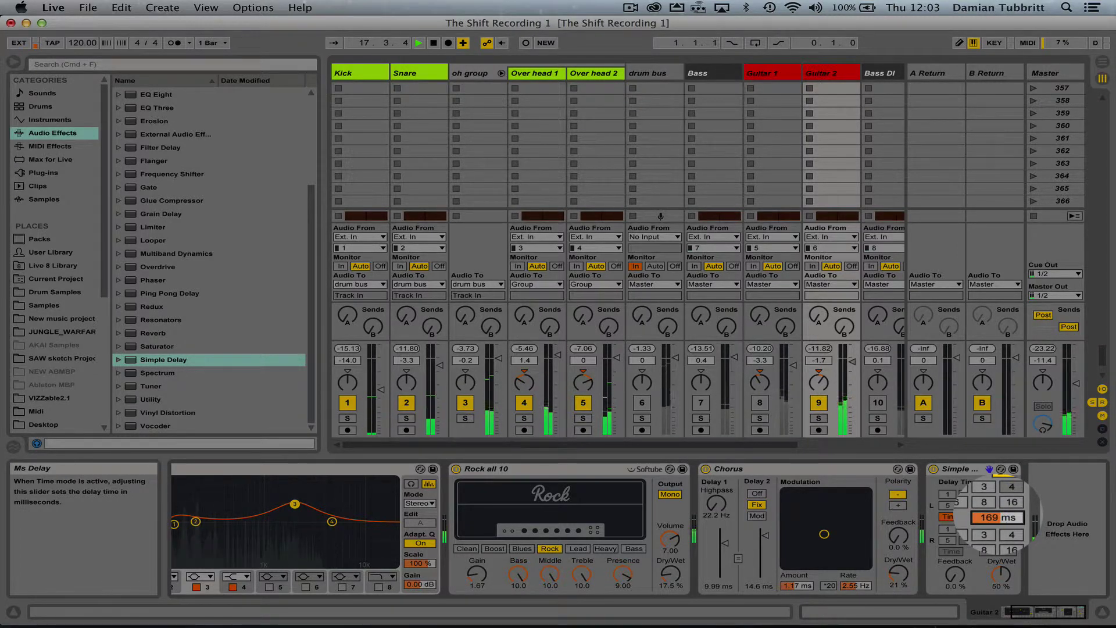
key(space)
Step: Set the Simple Delay's Feedback to 27 %, auditioning it in short stretches of playback
drag(955, 575, 956, 557)
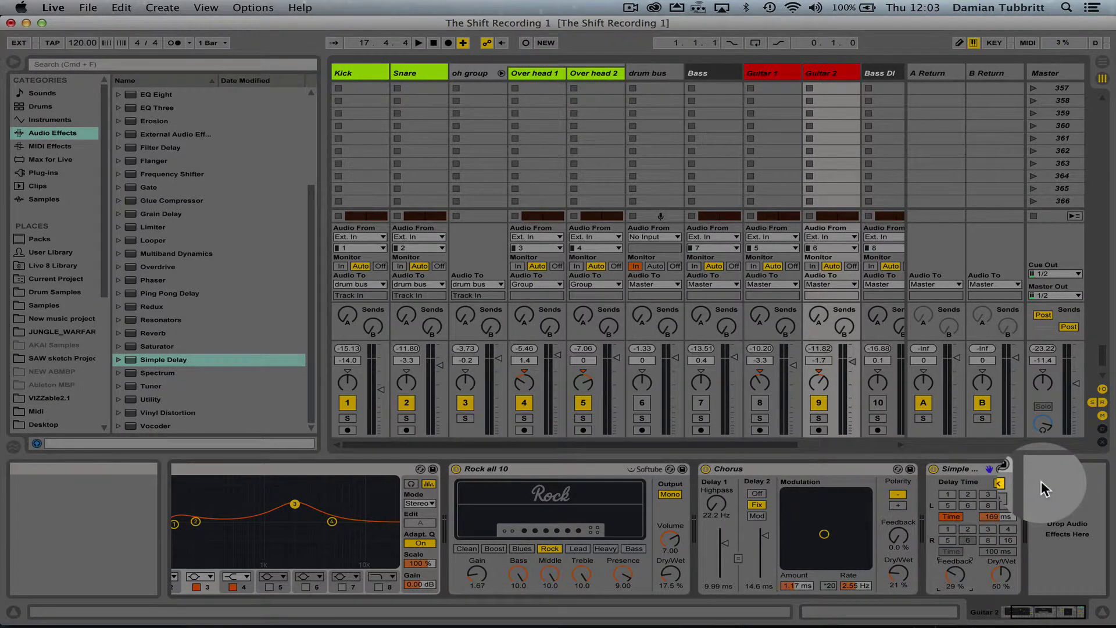
key(space)
key(space)
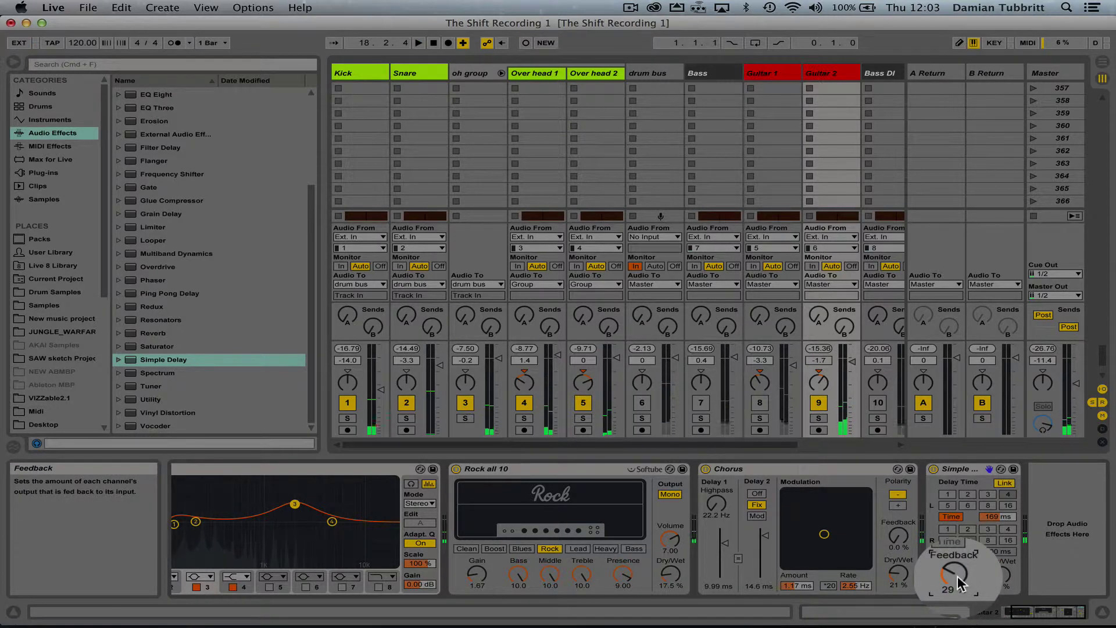
drag(957, 575, 951, 605)
key(space)
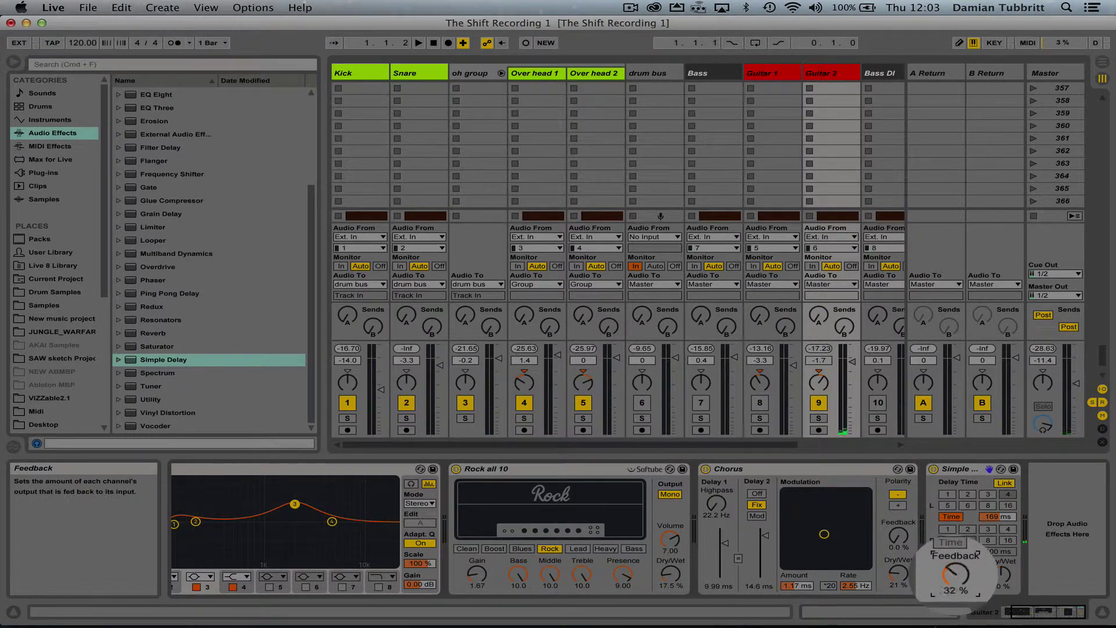
key(space)
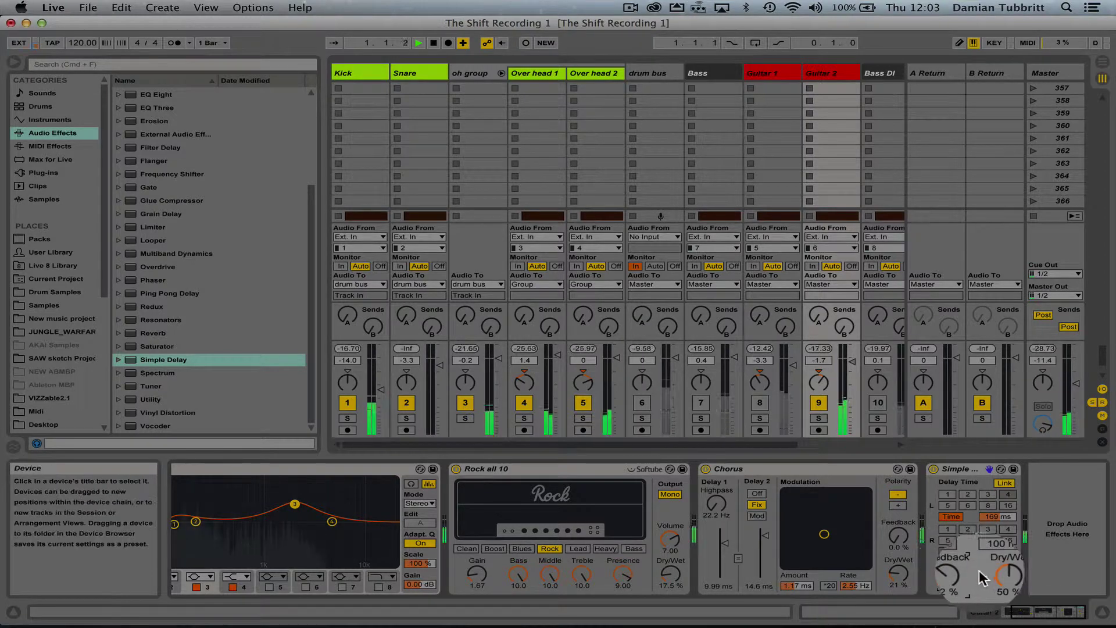
mouse_move(966, 575)
mouse_down()
mouse_move(953, 588)
mouse_move(953, 573)
mouse_up()
key(space)
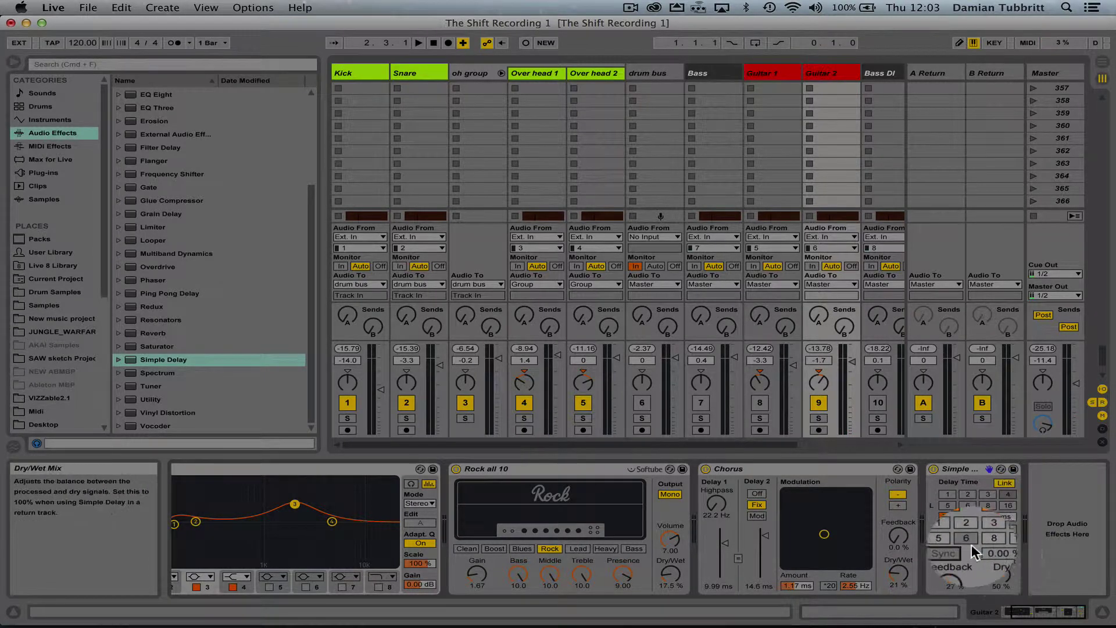
Step: Unlink the Simple Delay's channels and set the right channel's delay time to 225 ms
click(952, 552)
click(1000, 483)
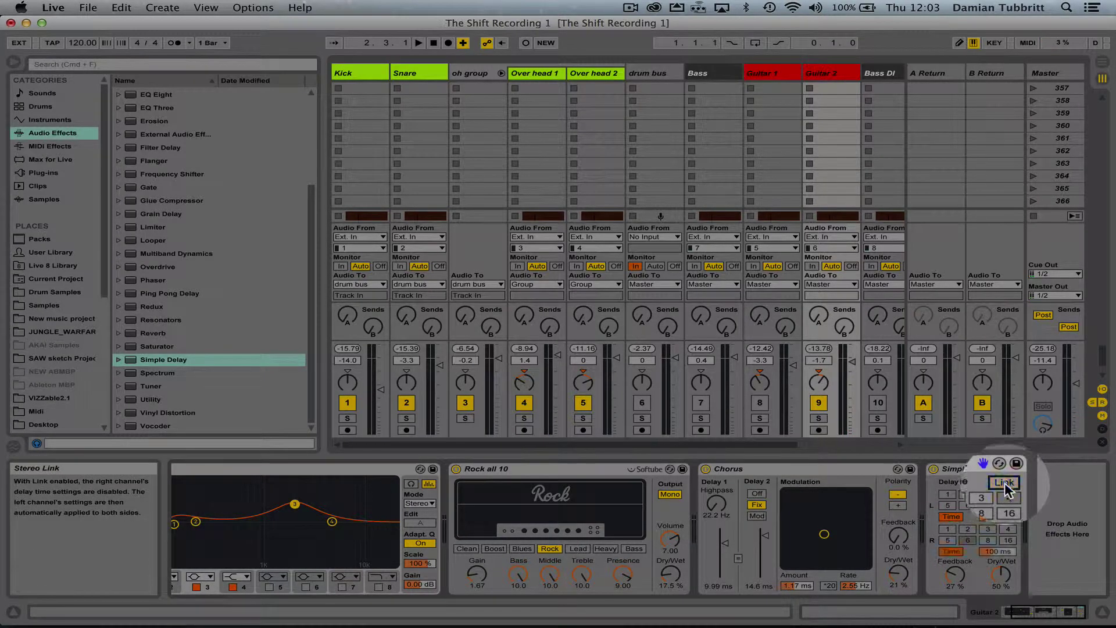
drag(997, 550, 997, 540)
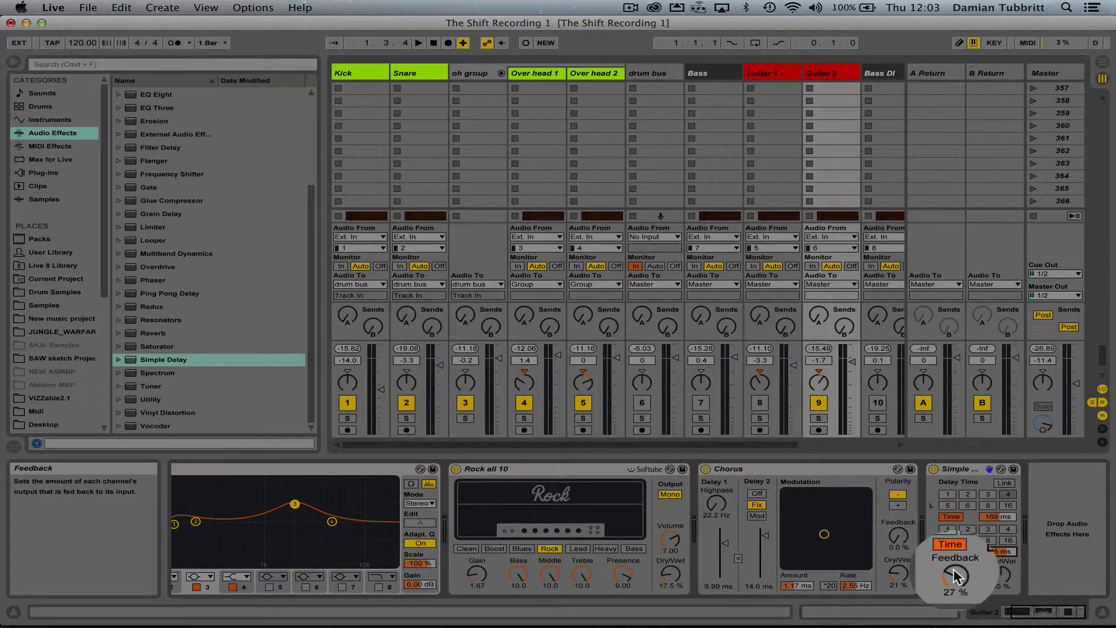
Step: Unmute Guitar 1 and, while listening, set the Simple Delay's Dry/Wet to 23 % and Feedback to 20 %
drag(999, 575, 1014, 608)
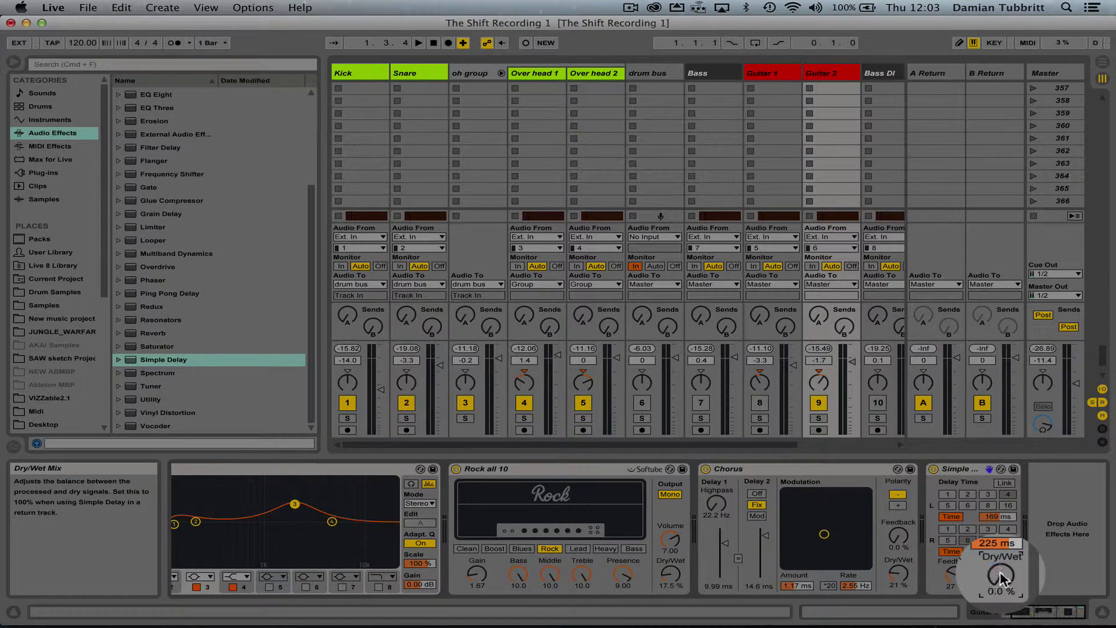
click(760, 402)
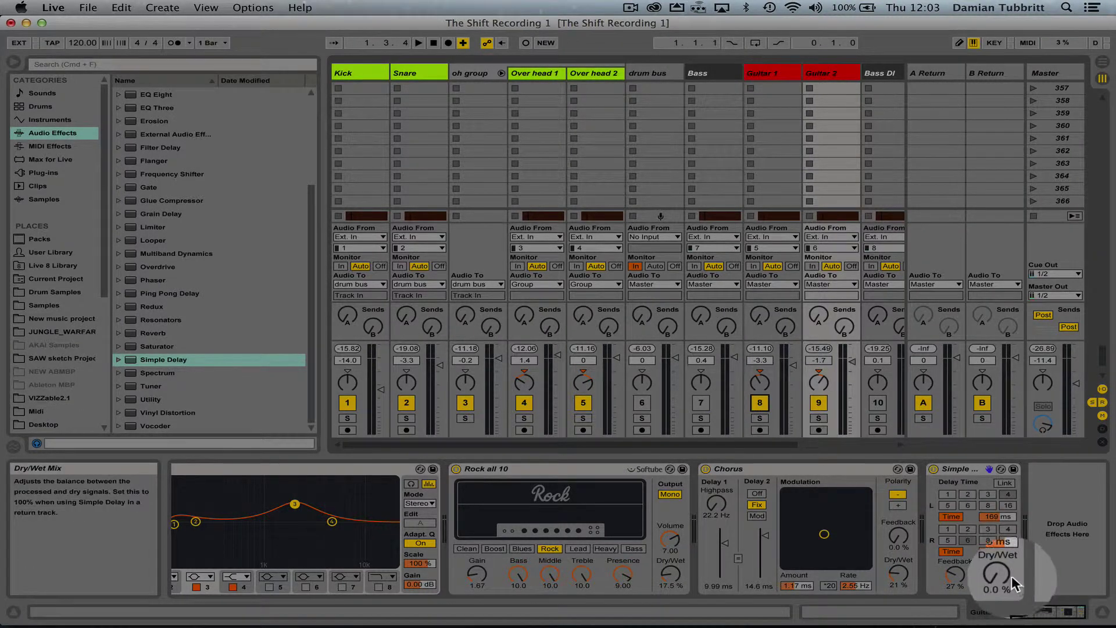
key(space)
drag(1000, 572, 999, 543)
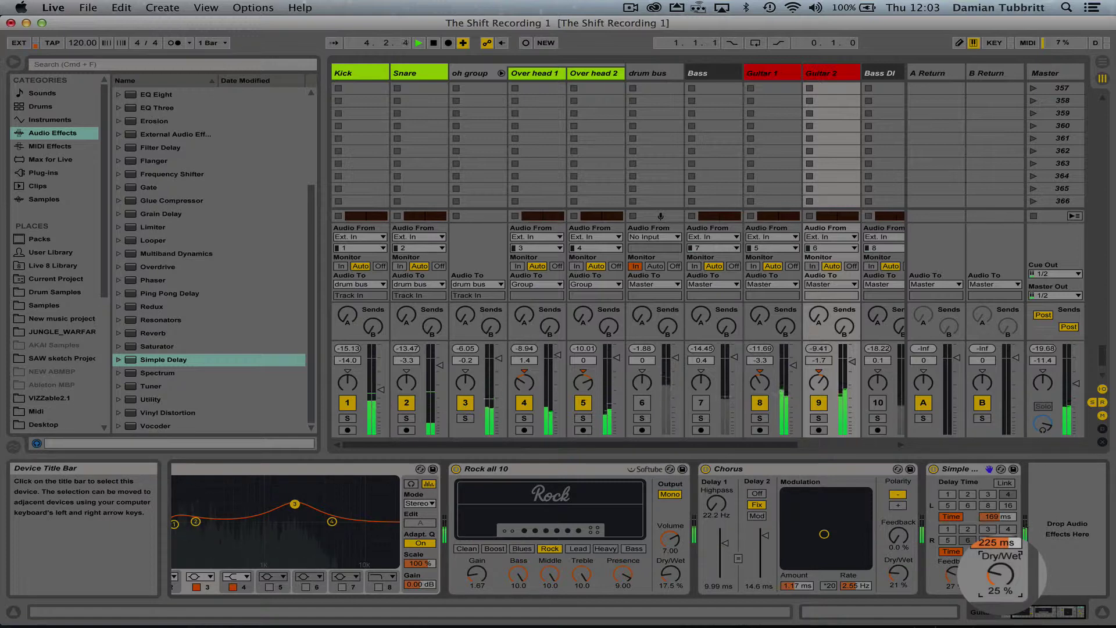
drag(944, 582, 999, 572)
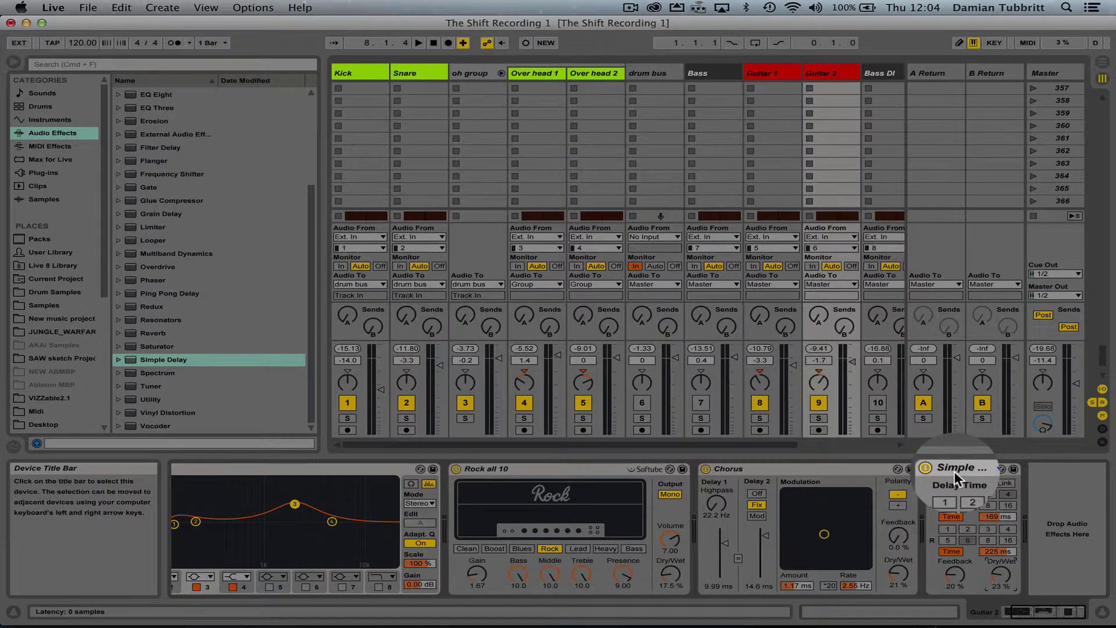
key(space)
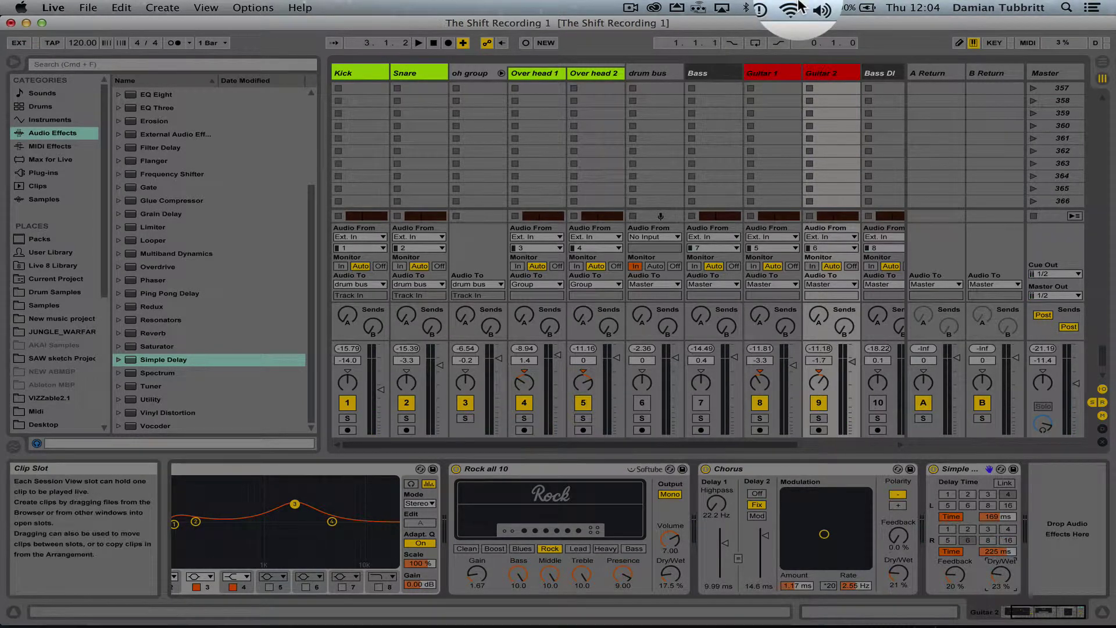
Step: Group the Guitar 1 and Guitar 2 tracks and name the group "guitar group"
click(772, 71)
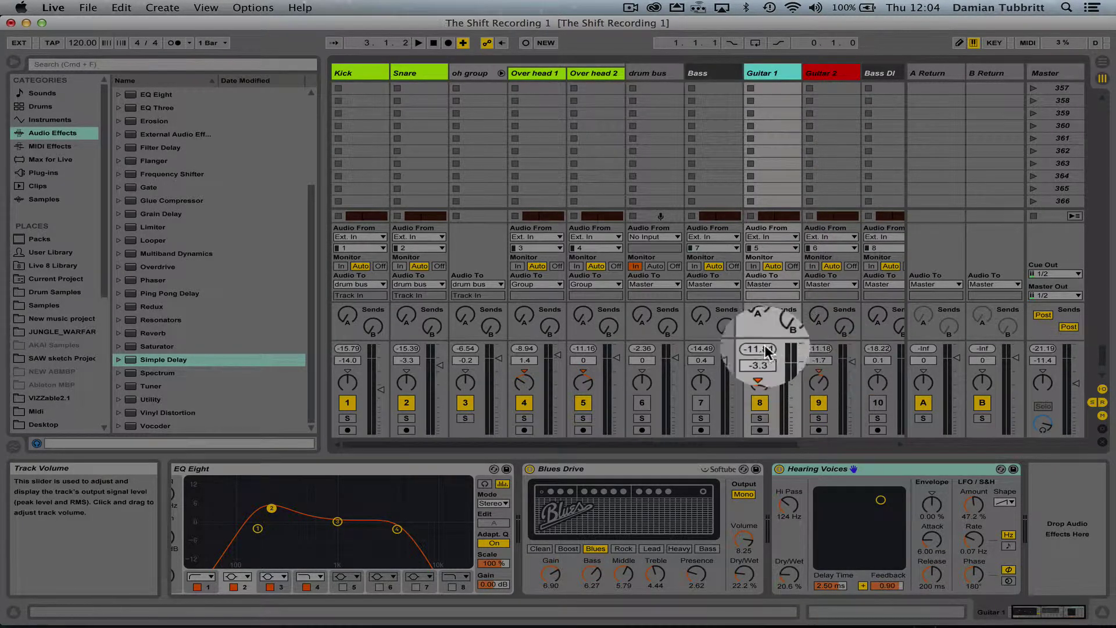
click(819, 72)
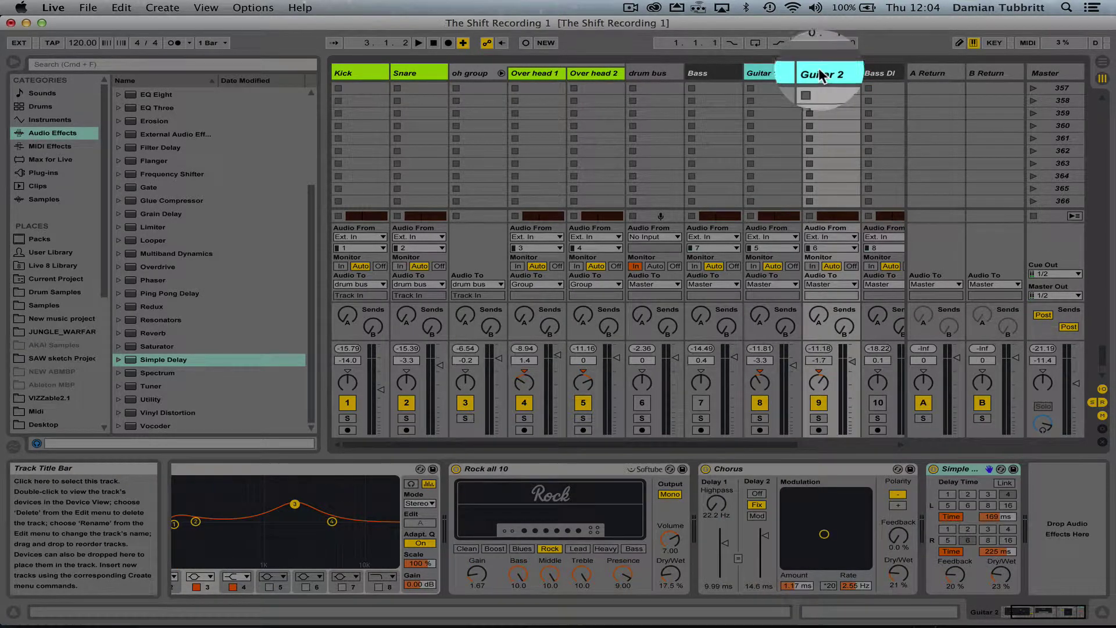
right_click(784, 73)
click(853, 188)
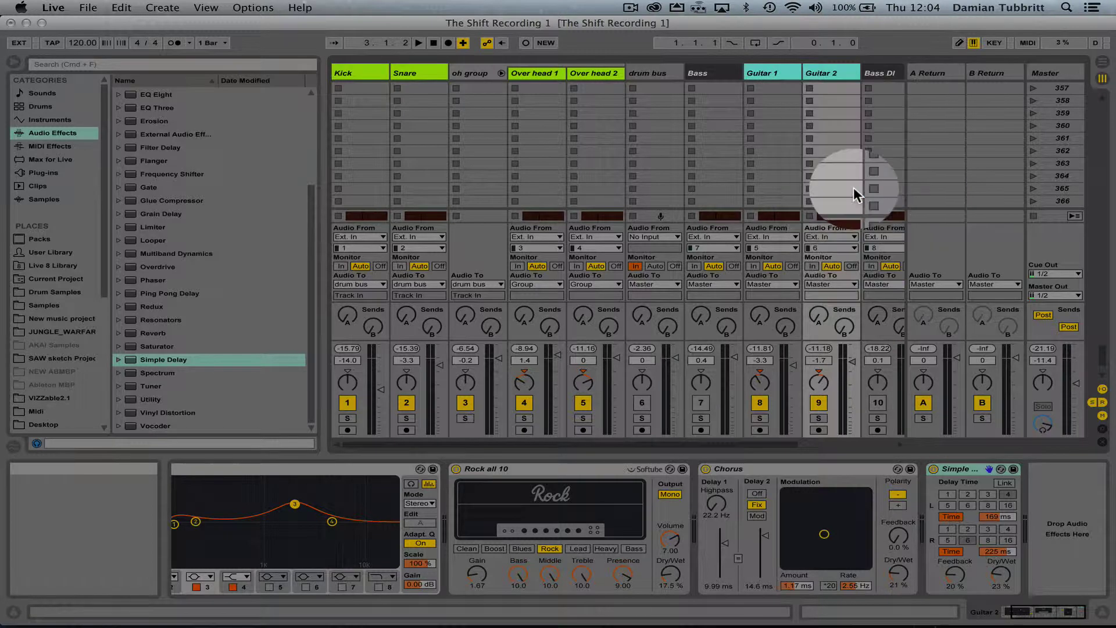
key(super+r)
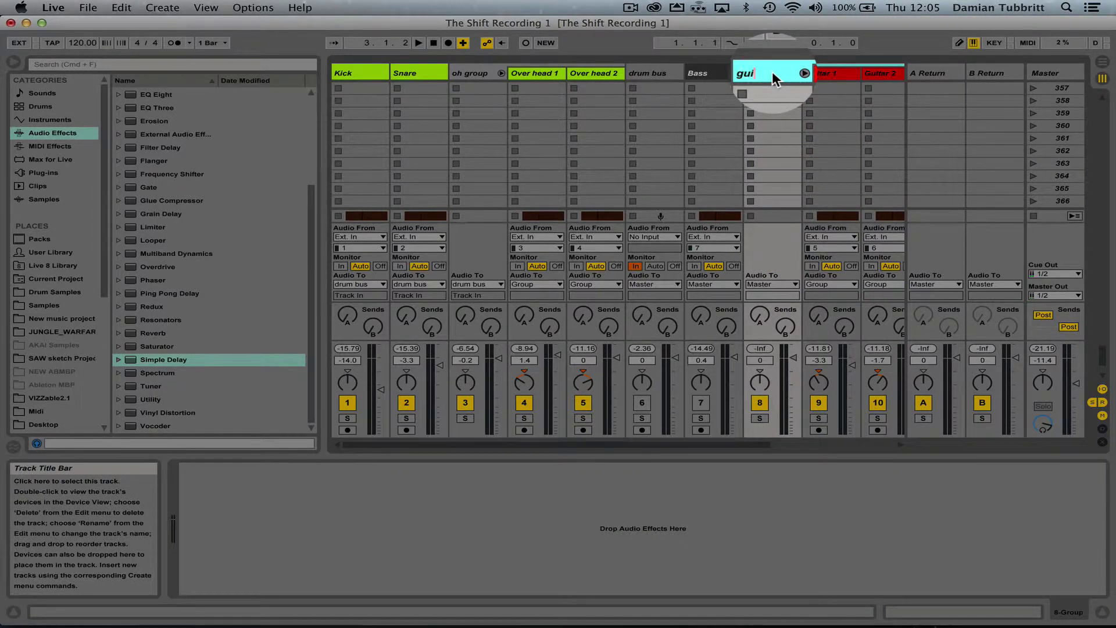
text(guitar group)
key(Return)
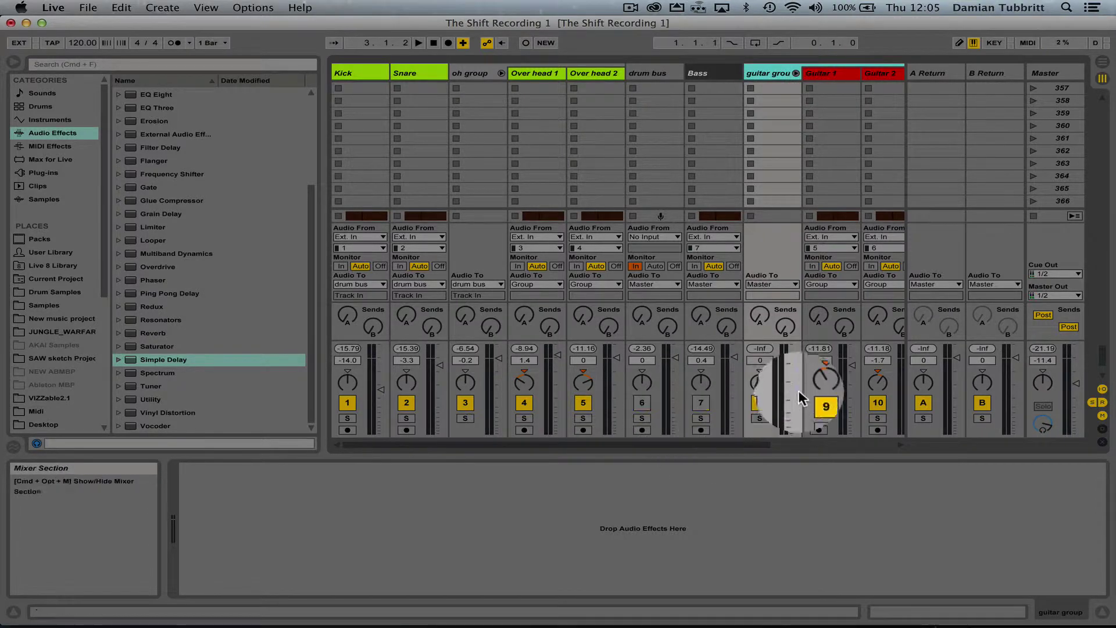
Step: Unmute the Bass track and pull the drum bus and Bass track volumes all the way down to -inf
click(703, 398)
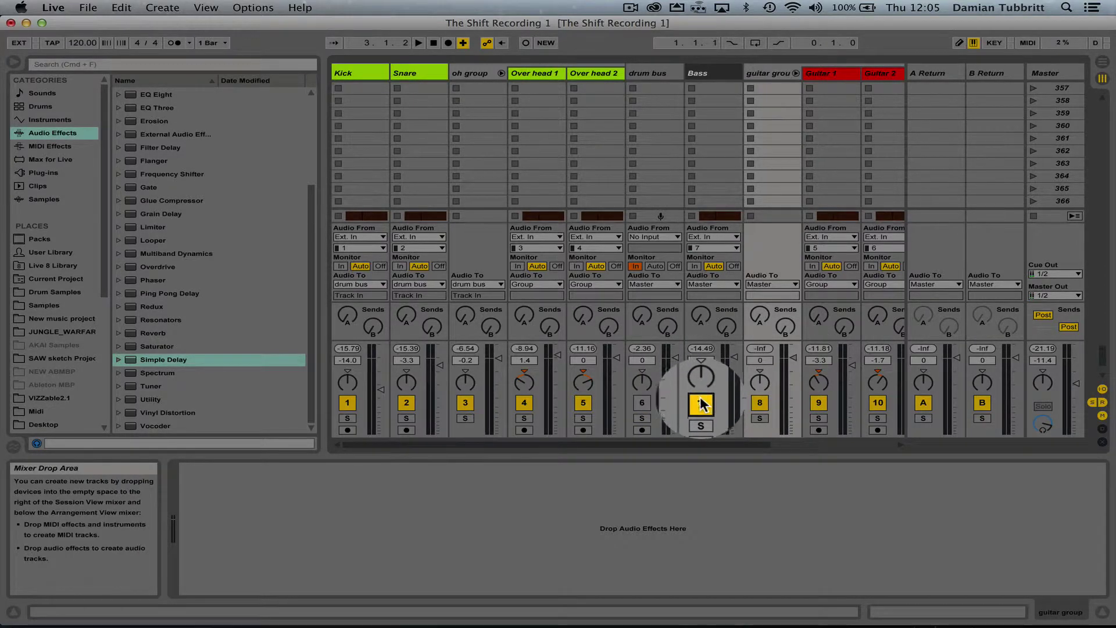
click(643, 401)
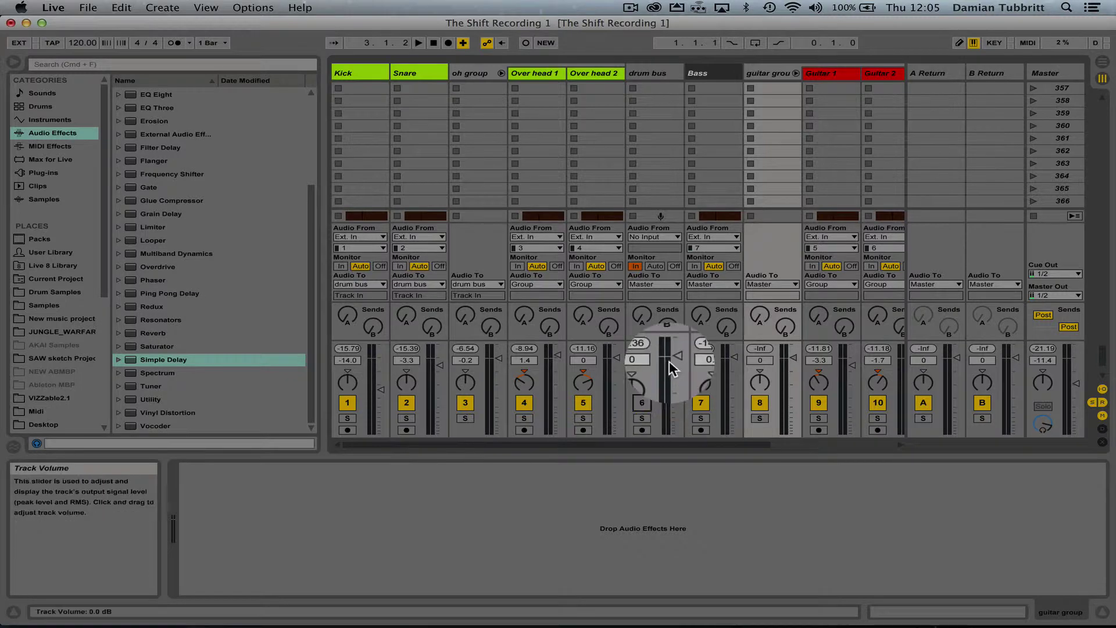
drag(734, 355, 734, 386)
key(space)
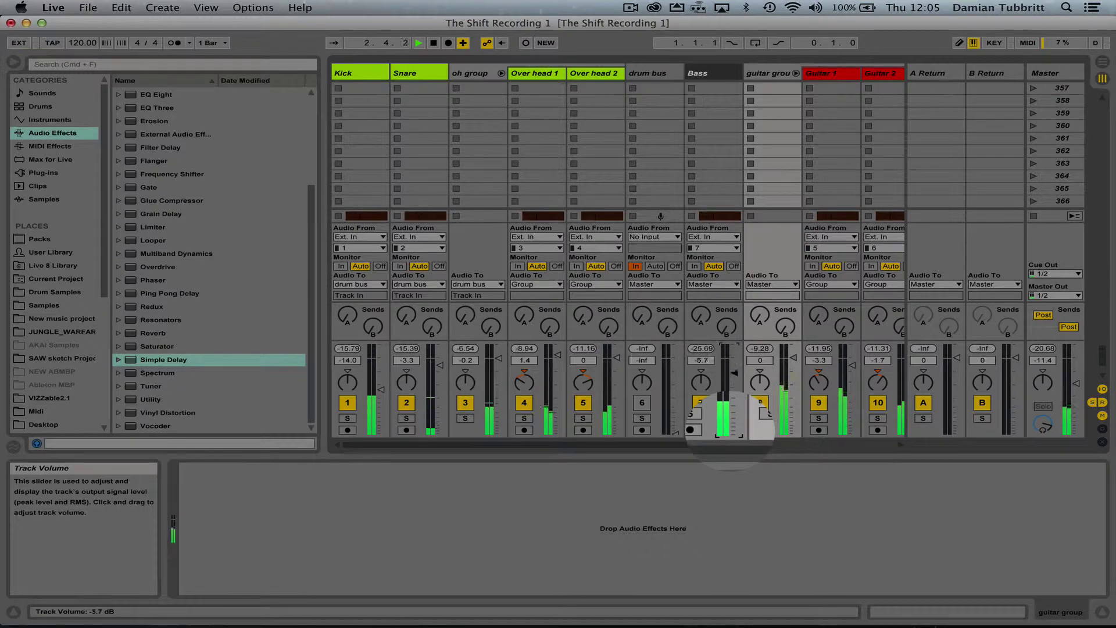
drag(734, 387, 735, 411)
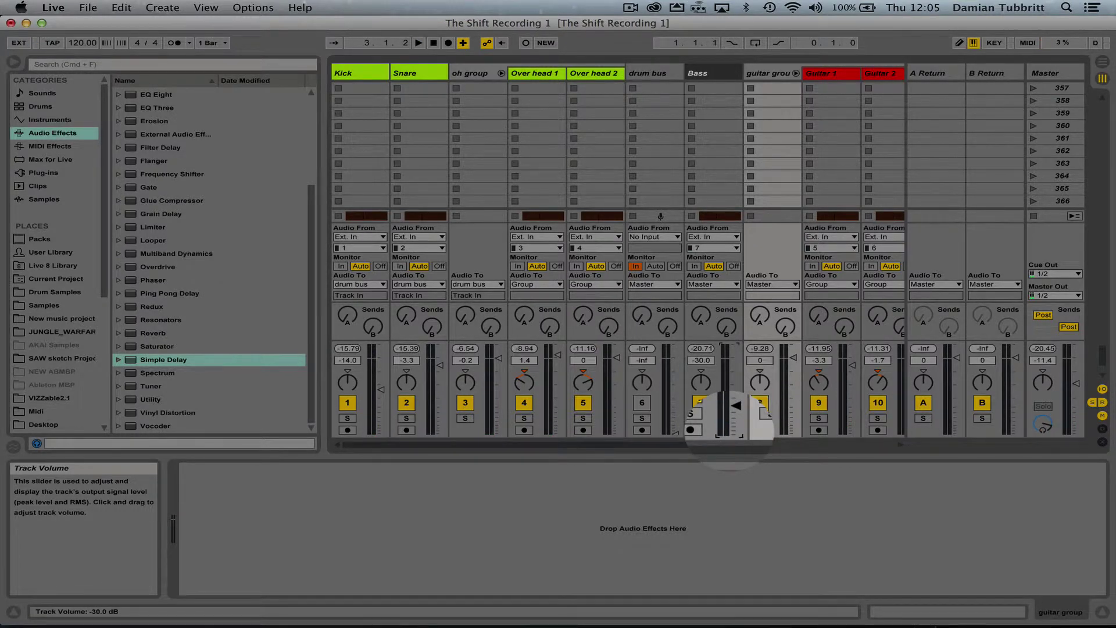
drag(735, 427, 735, 435)
Step: Lower the guitar group's volume to about -6.0 dB while listening to the mix
drag(792, 357, 793, 360)
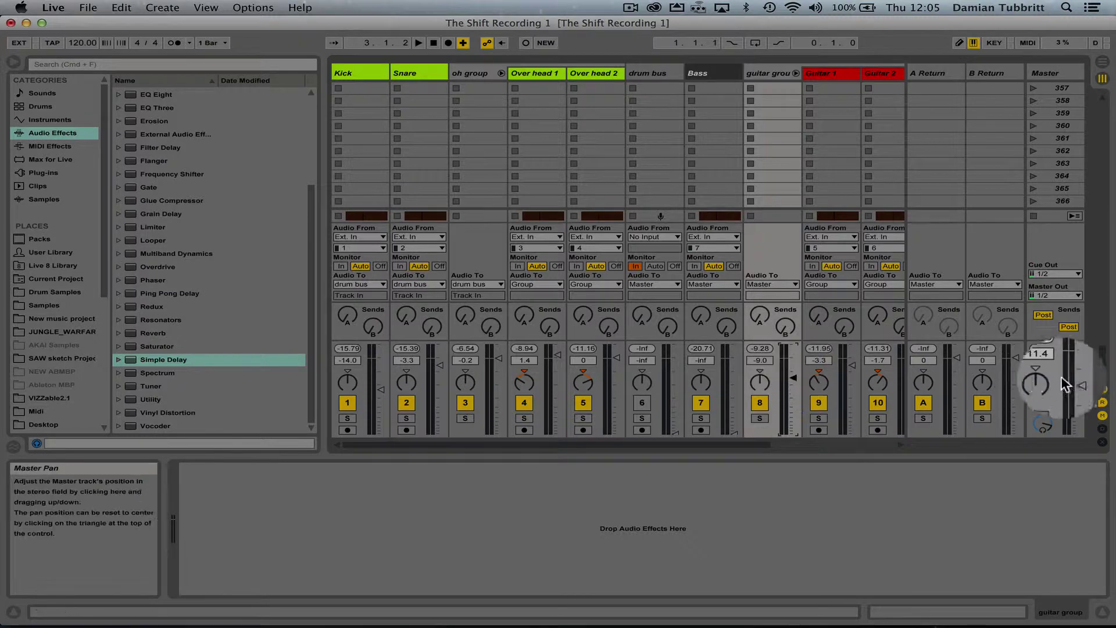
key(space)
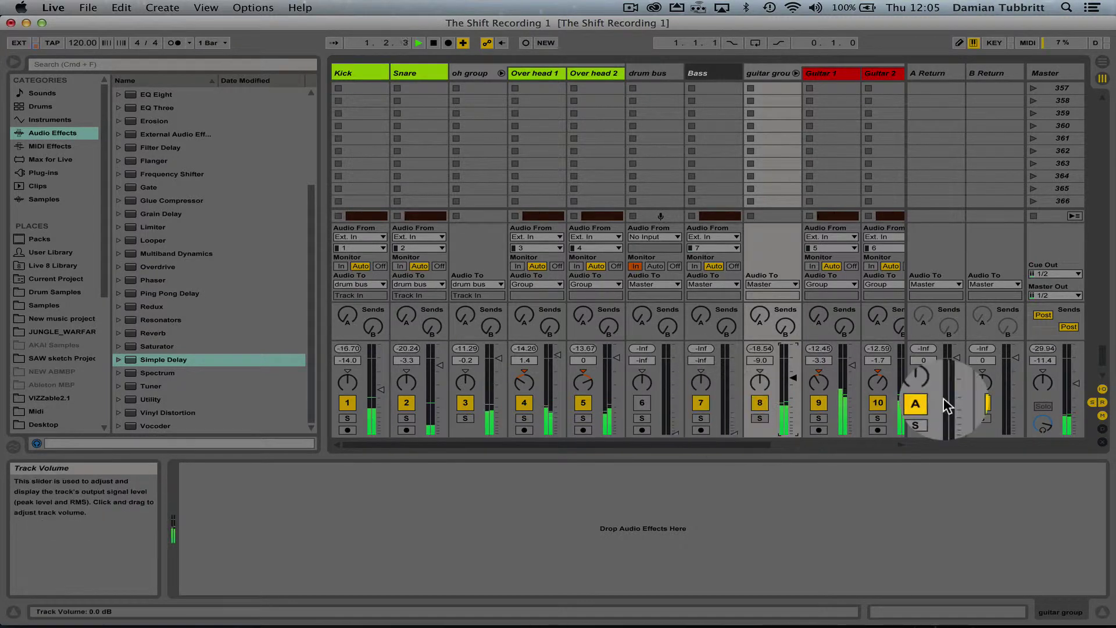
drag(799, 380, 797, 385)
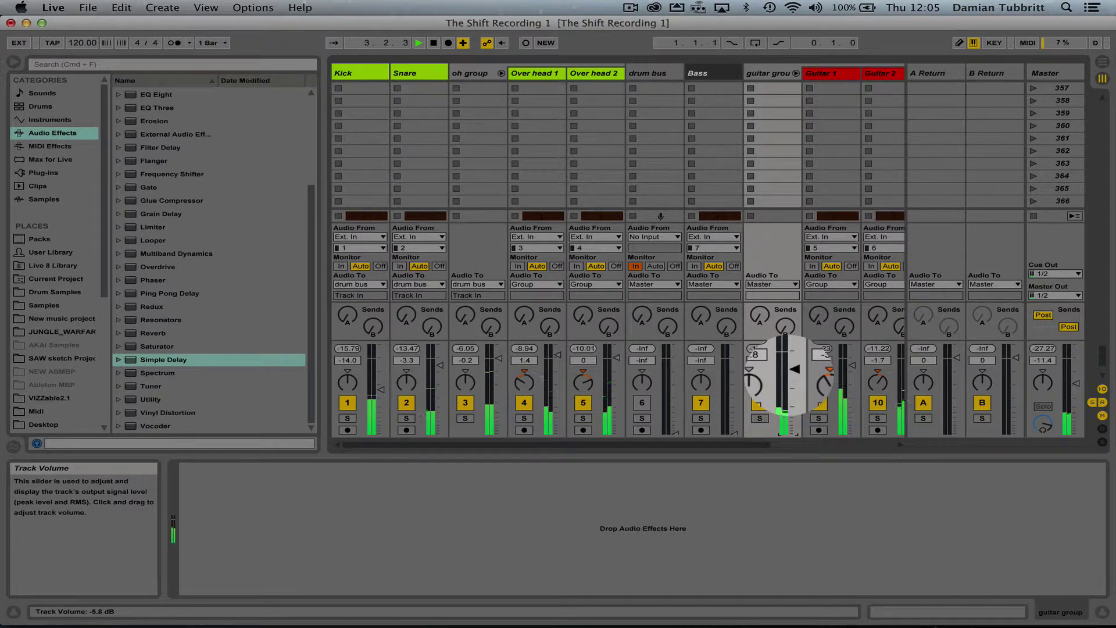
Step: Bring the Bass track back into the mix at about -1.4 dB while listening, and show its devices
drag(734, 435, 734, 361)
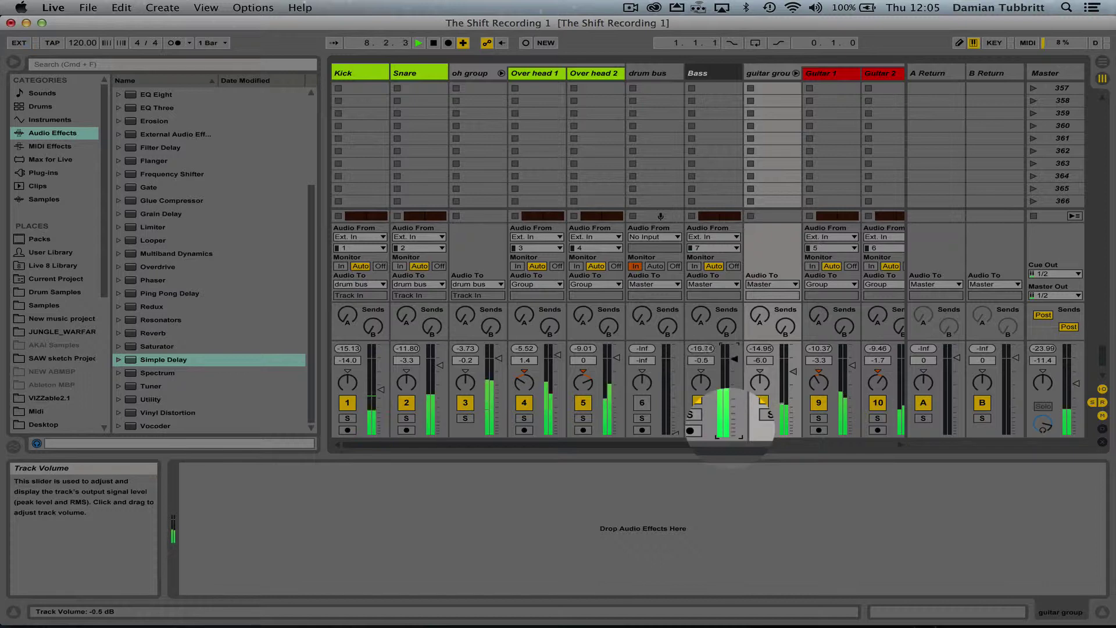
drag(734, 360, 734, 361)
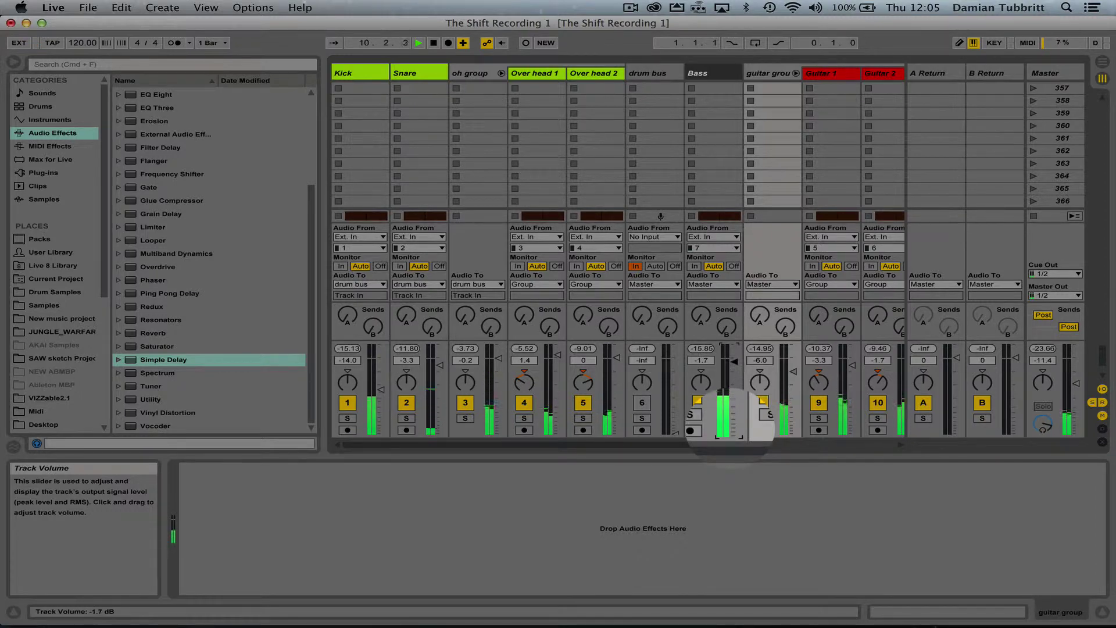
click(709, 69)
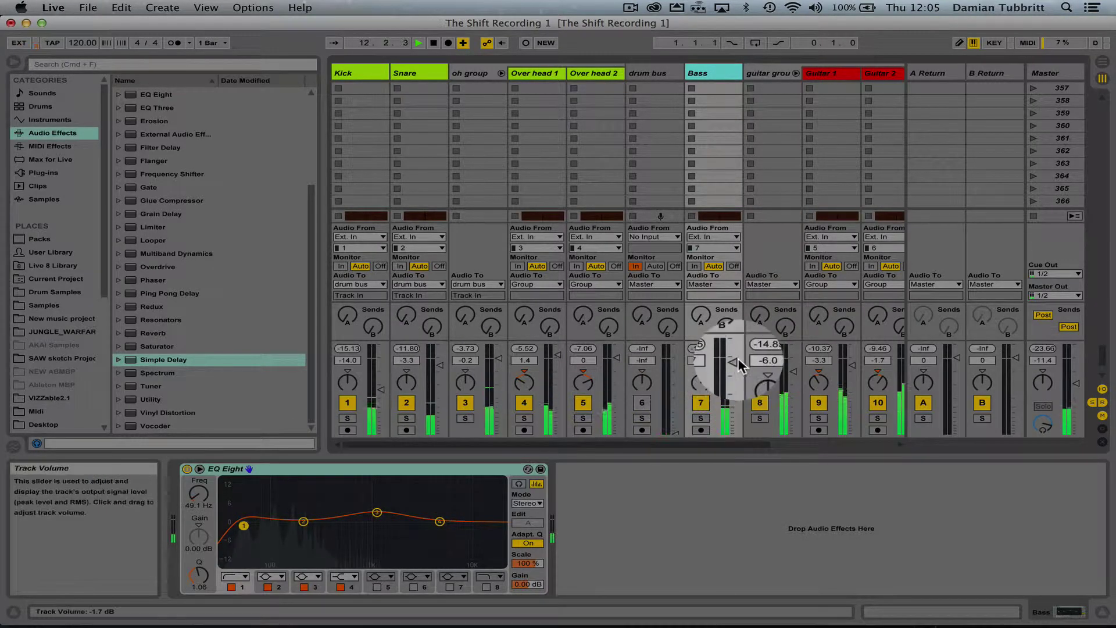
drag(719, 362, 718, 361)
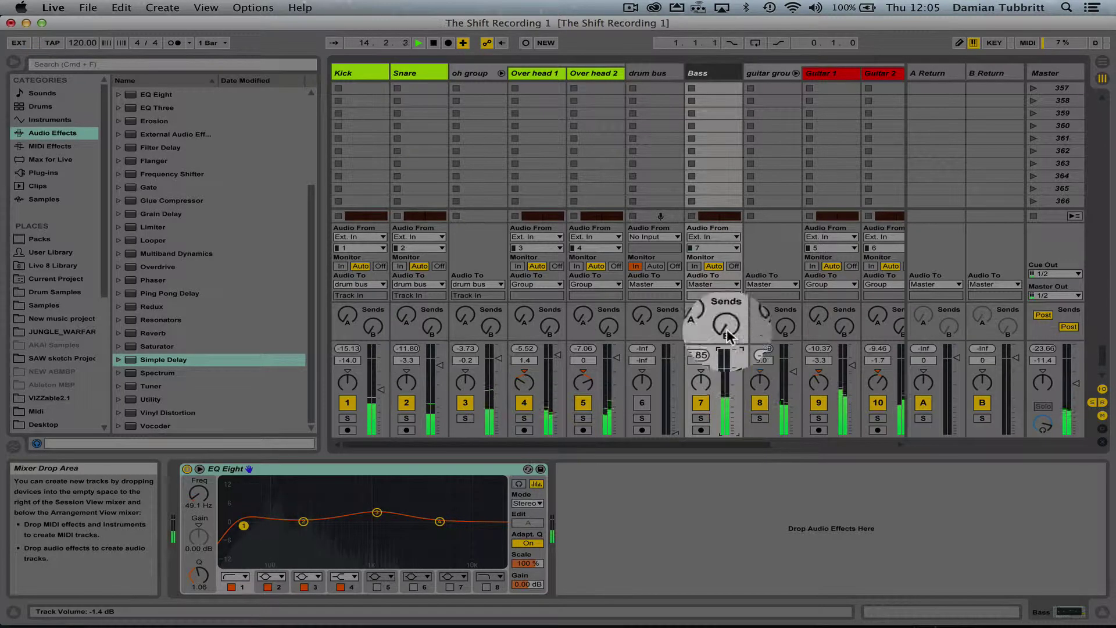
Step: Set the Bass EQ's band 3 to about 984 Hz and 1.86 dB, shift band 4 lower, and reduce the track volume to -3.0 dB
click(707, 72)
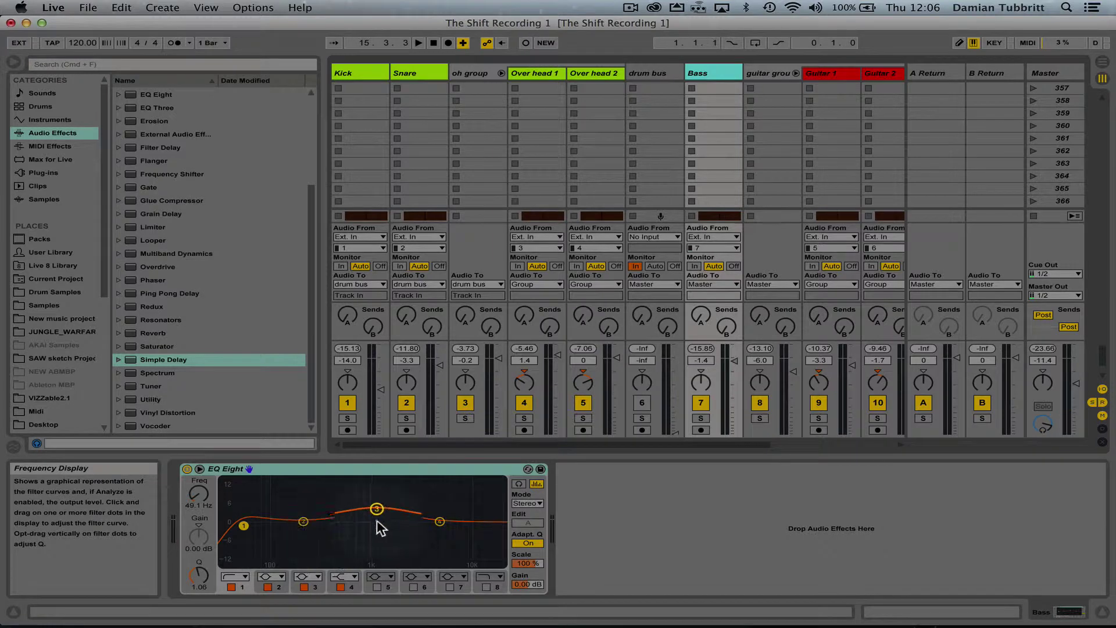
key(space)
drag(377, 509, 365, 512)
mouse_move(439, 520)
mouse_down()
mouse_move(423, 510)
mouse_move(418, 519)
mouse_up()
drag(735, 360, 735, 367)
drag(366, 513, 371, 515)
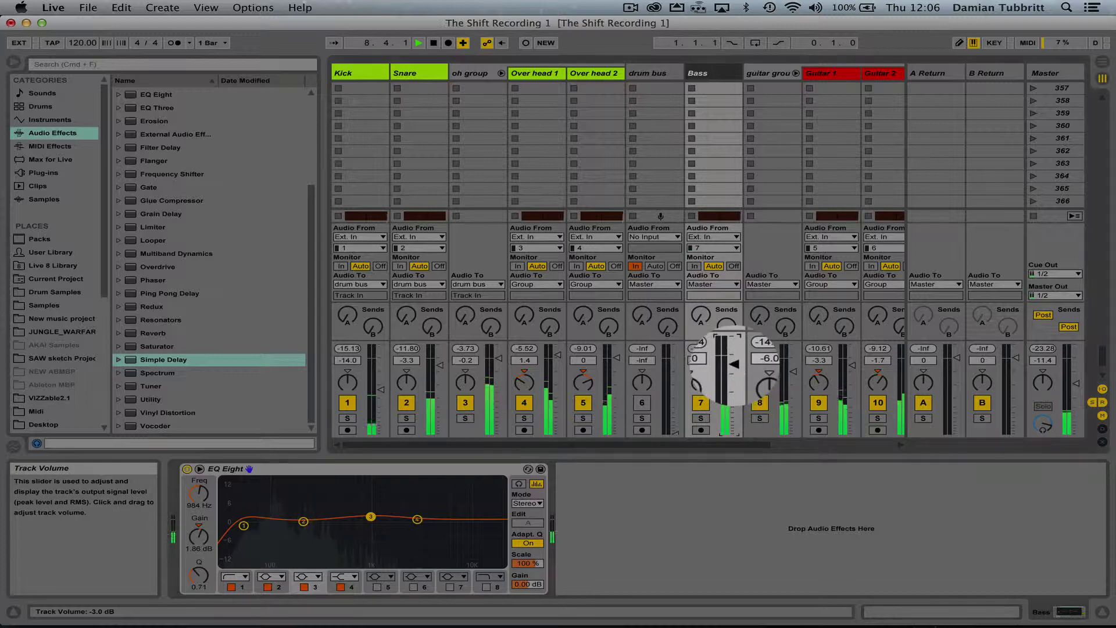
key(space)
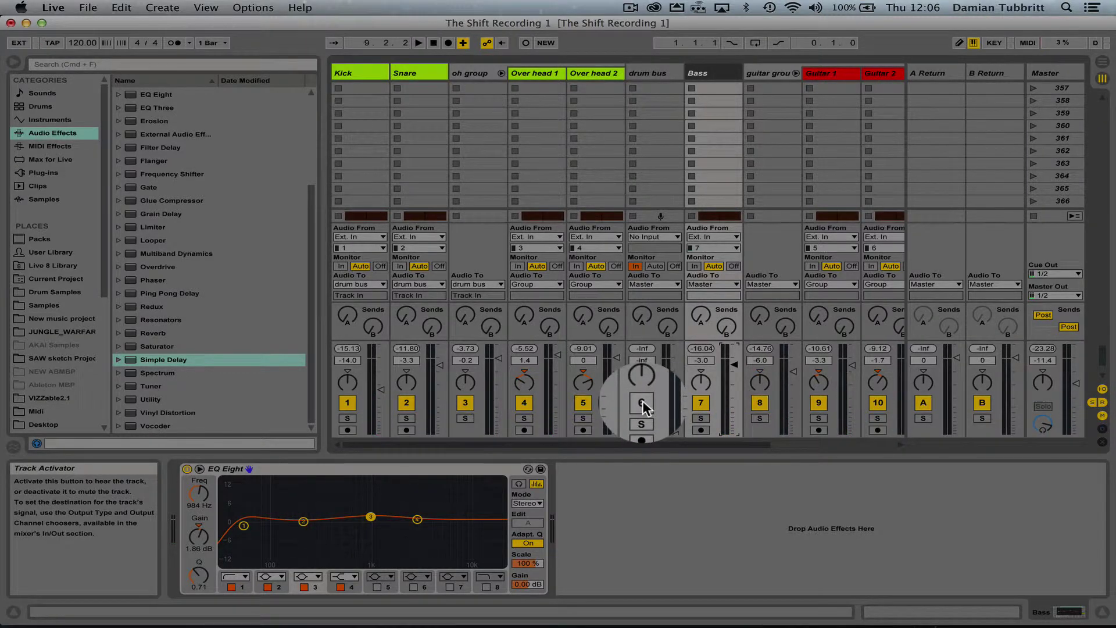
Step: Unmute the drum bus at about -12.3 dB, and rebalance the Bass to about -4.2 dB and the guitar group to -4.5 dB
click(643, 400)
key(space)
drag(672, 430, 674, 384)
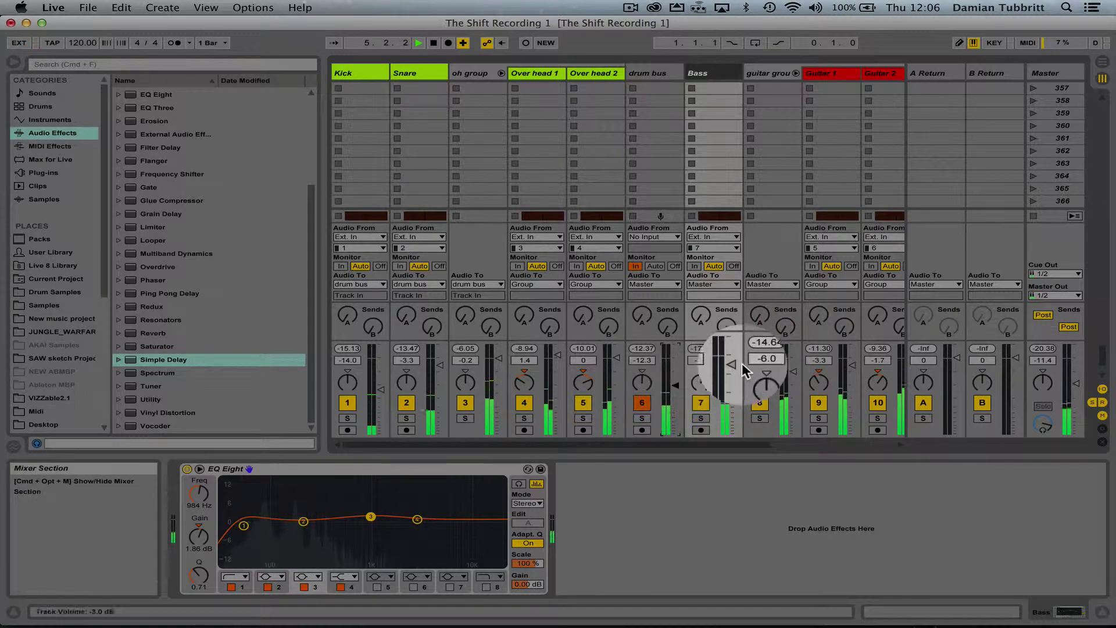
drag(743, 370, 794, 368)
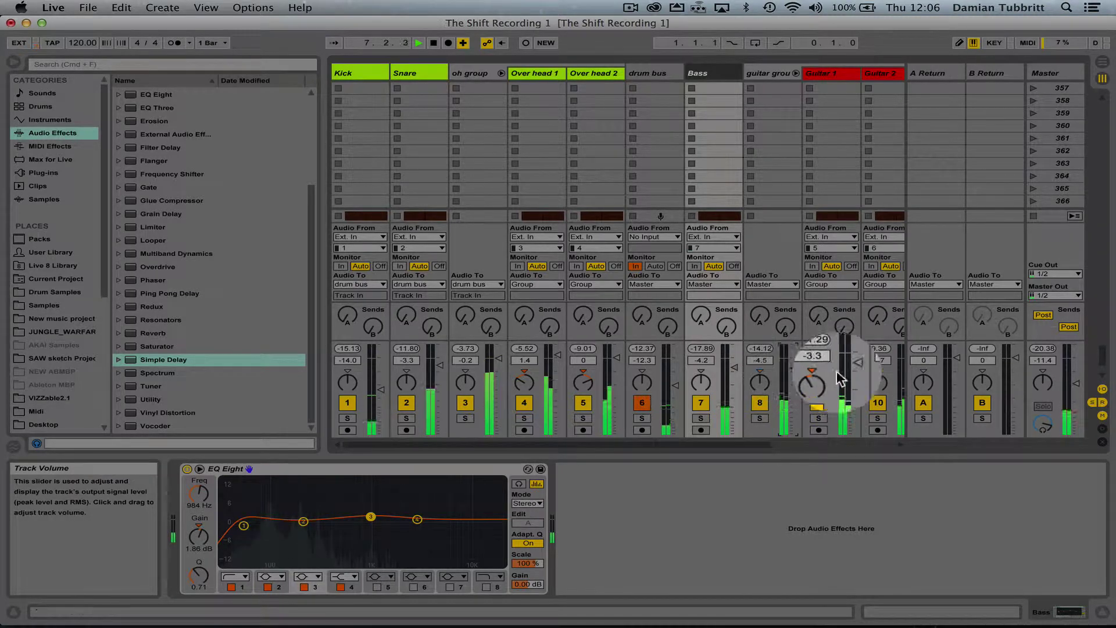
Step: Raise the Snare volume to 0 dB and the drum bus volume to about -6.0 dB while listening to the mix
drag(756, 445, 898, 444)
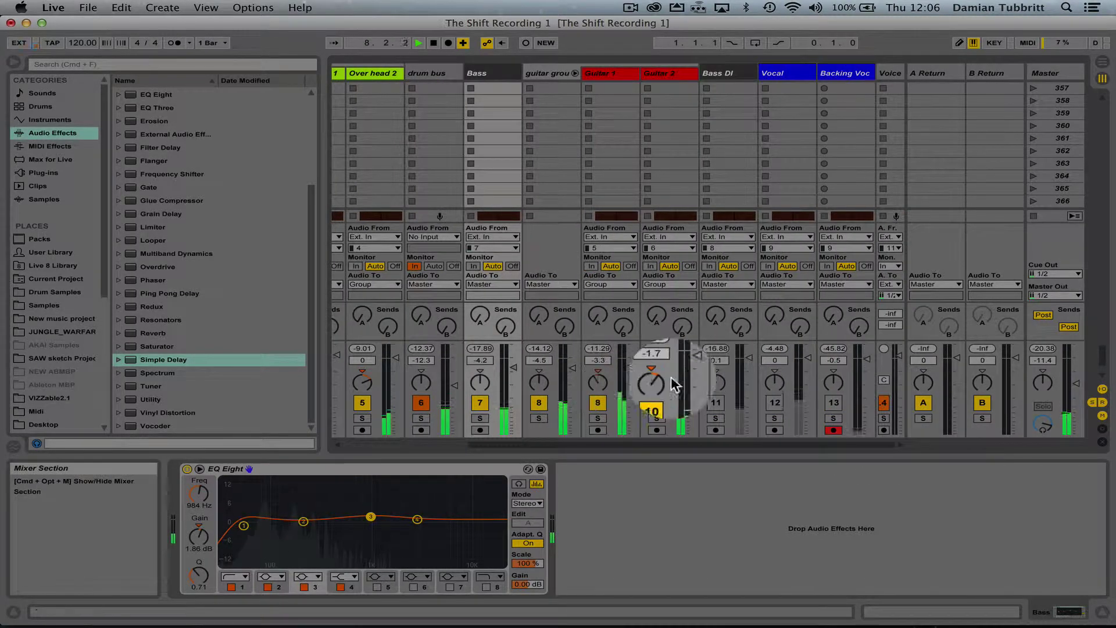
click(341, 446)
click(341, 446)
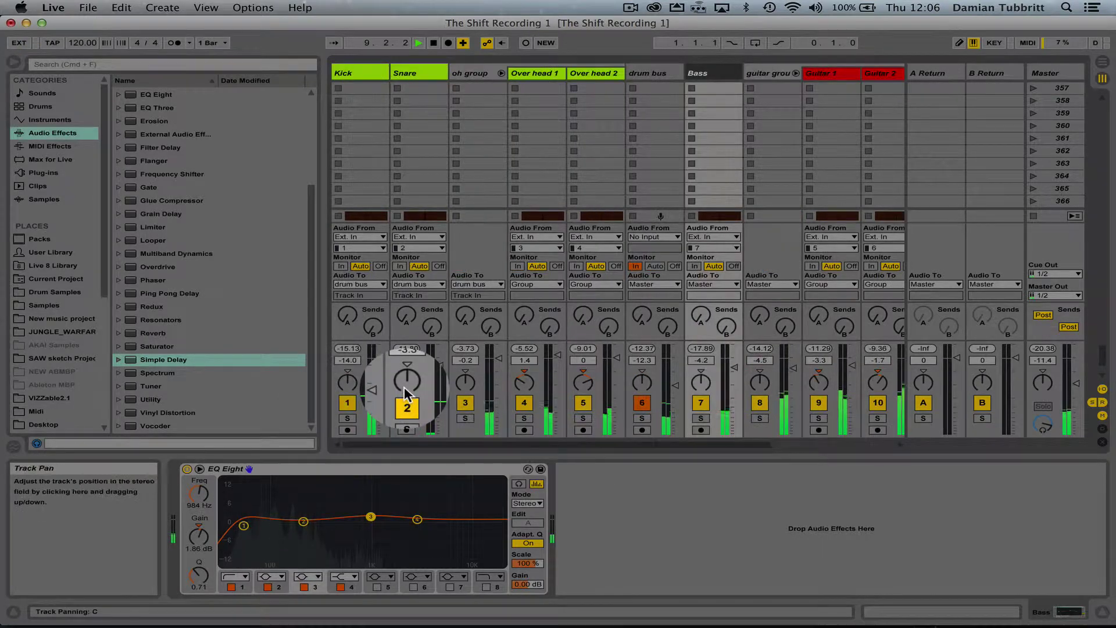
drag(434, 364, 433, 351)
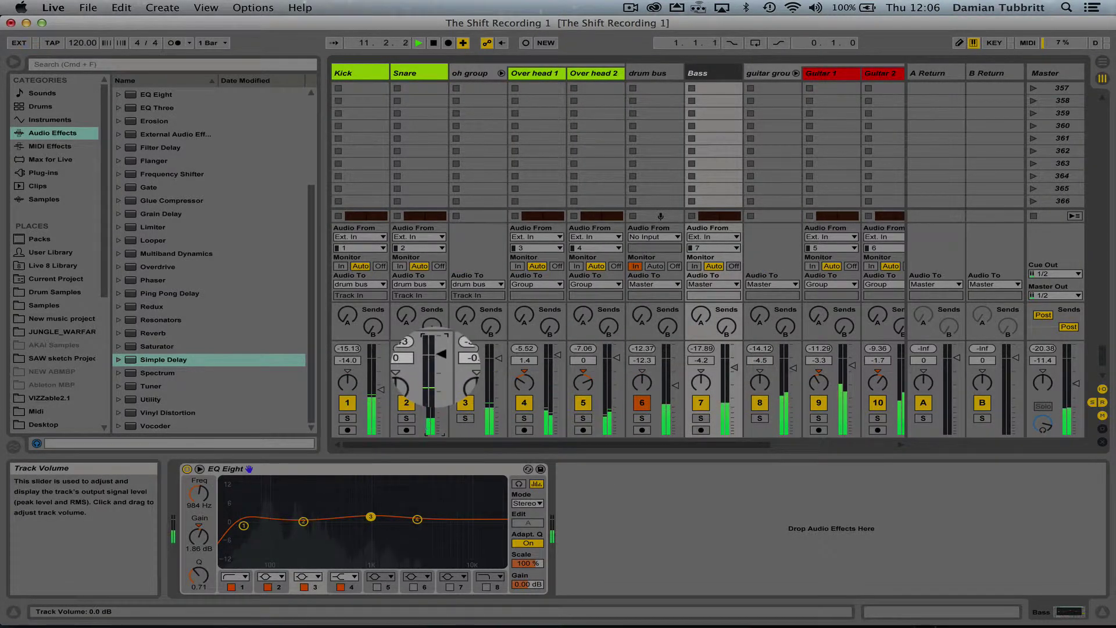
drag(674, 385, 674, 367)
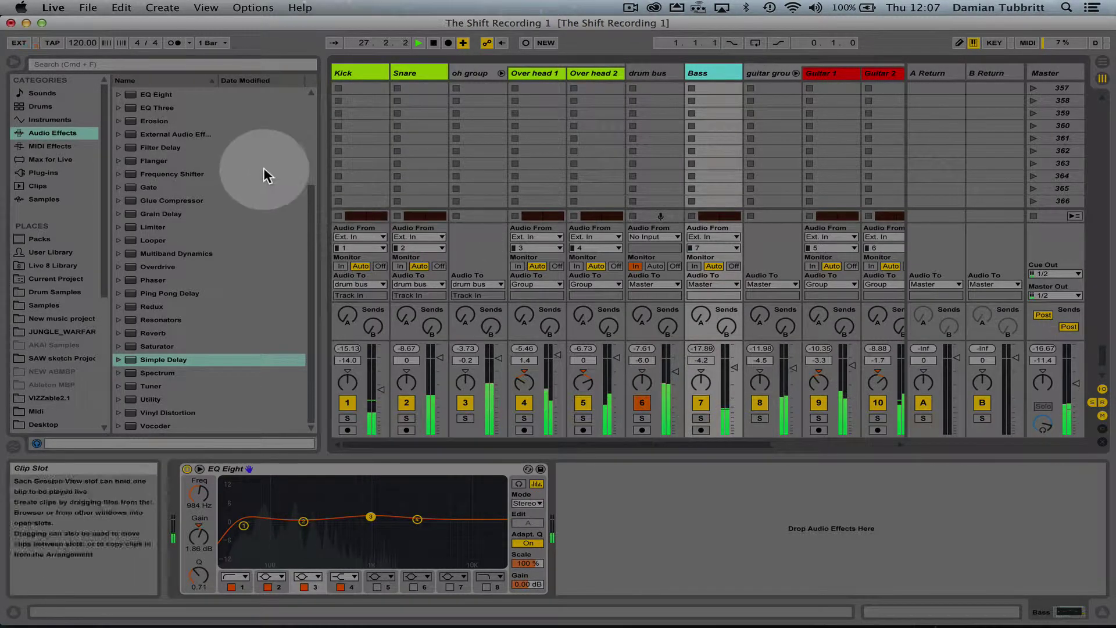
Step: Add the Amp preset Bass Roundup to the Bass track and lower the track's volume to about -5.2 dB
drag(306, 197, 292, 81)
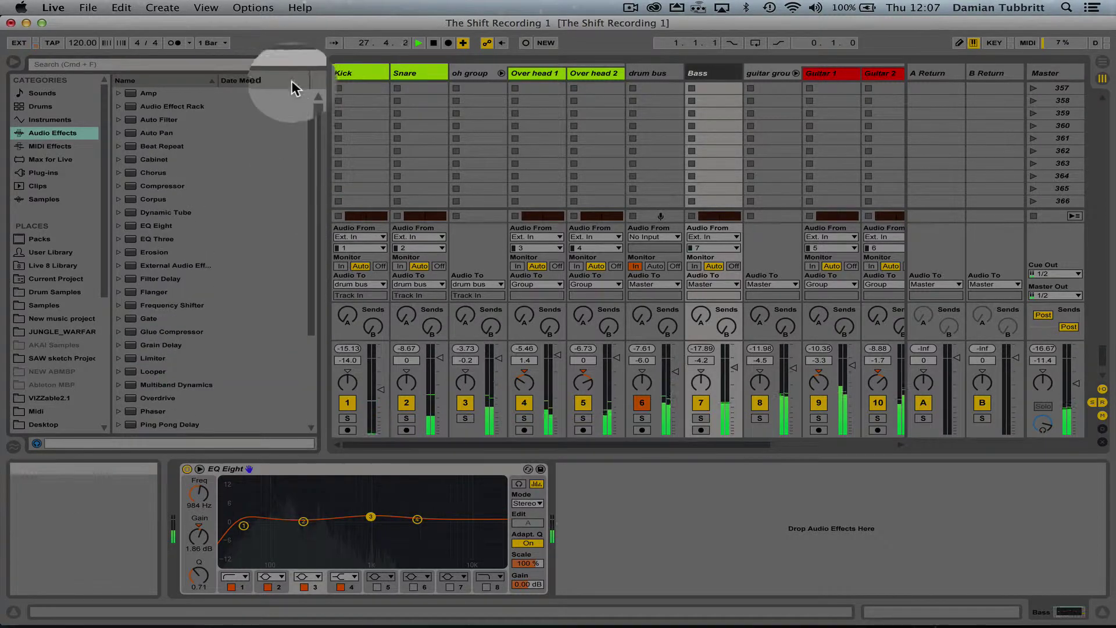
click(119, 92)
drag(168, 107, 710, 75)
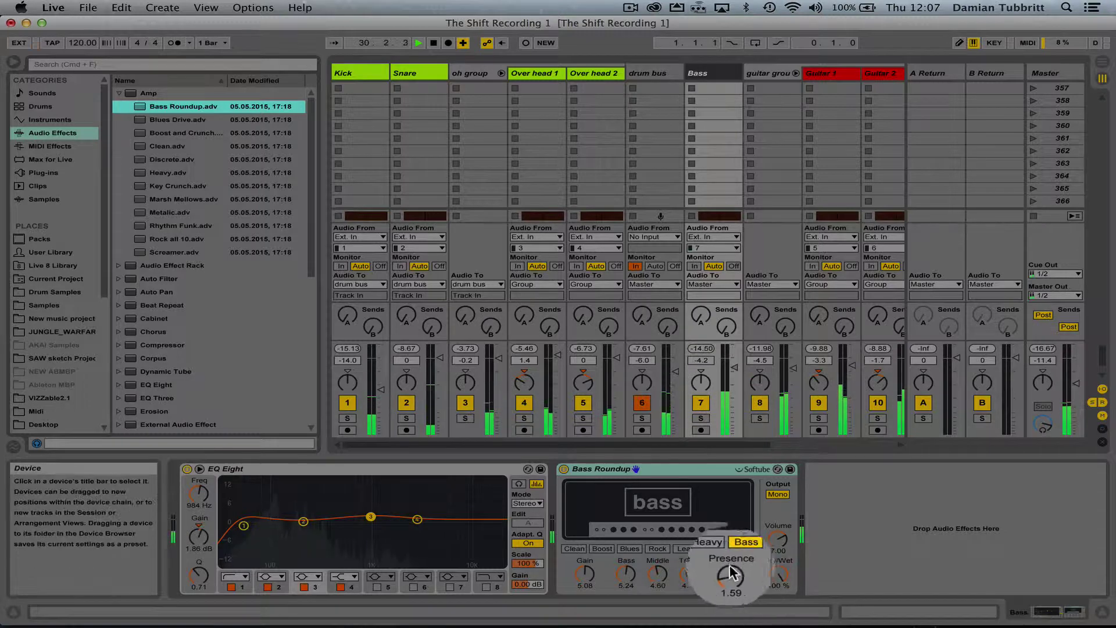
drag(735, 367, 735, 373)
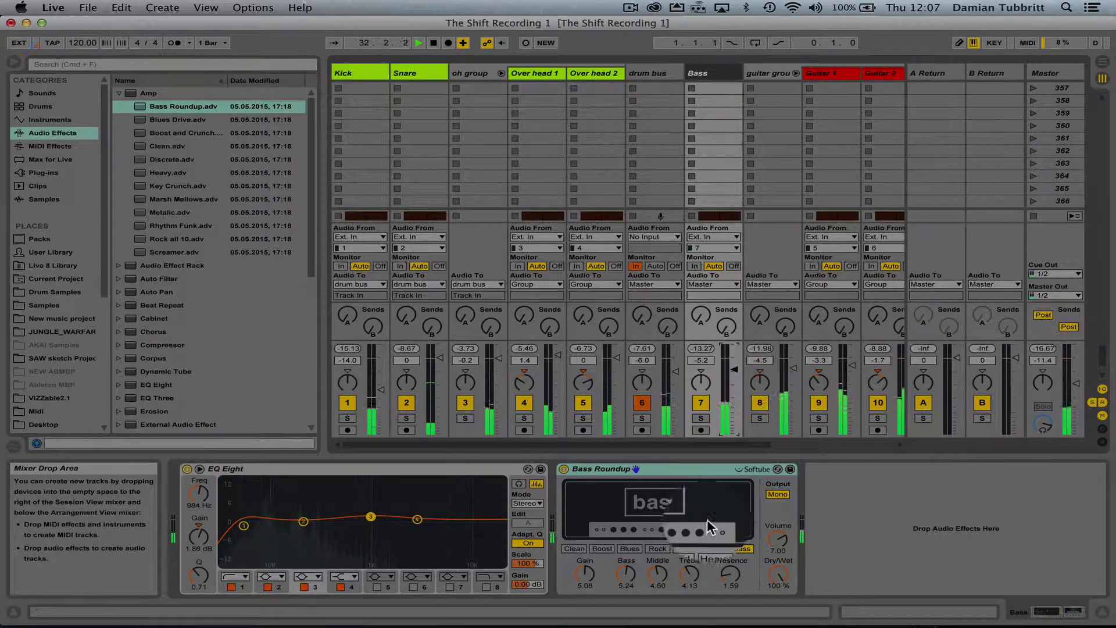
Step: Set the bass amp to Bass 6.75, Middle 3.41, Treble 3.49 and Presence 2.62, and lower the Bass track to about -8.0 dB
drag(730, 574, 732, 572)
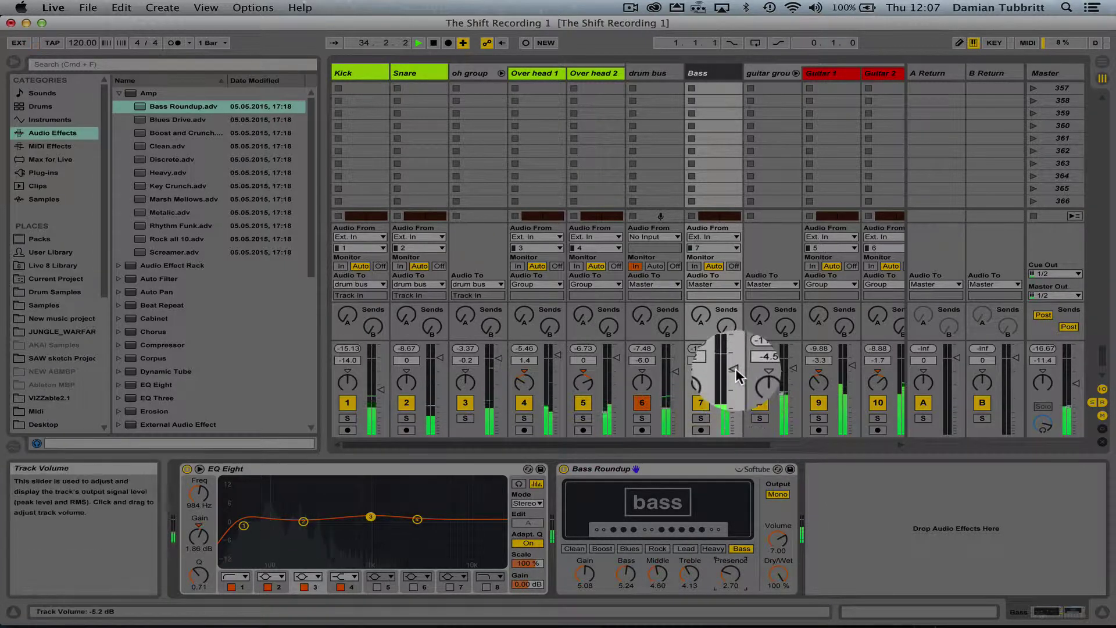
drag(735, 368, 736, 375)
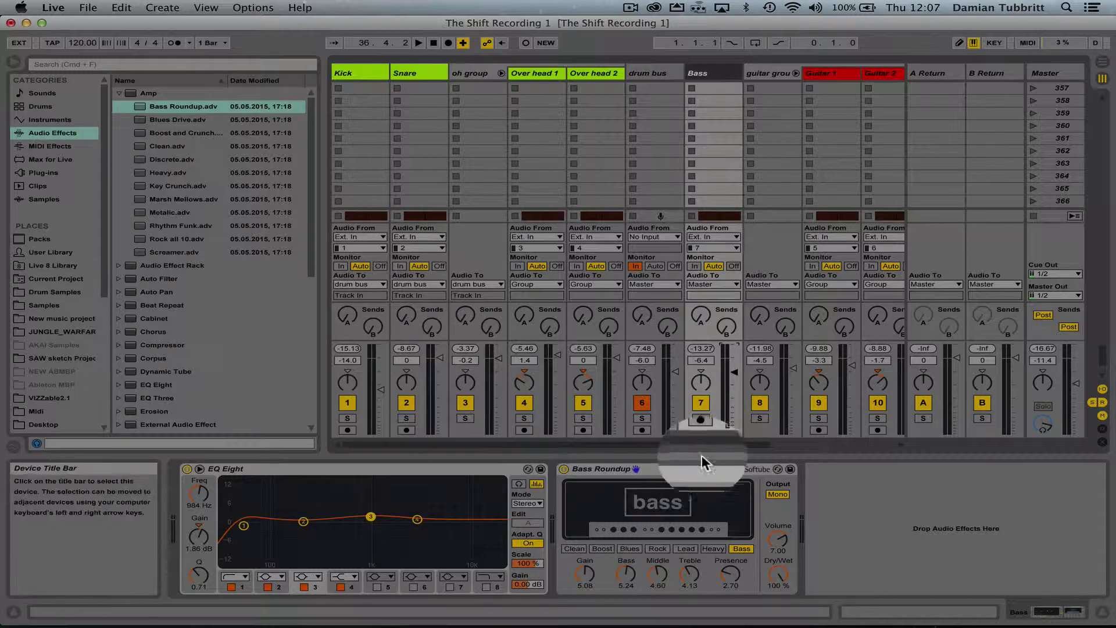
key(space)
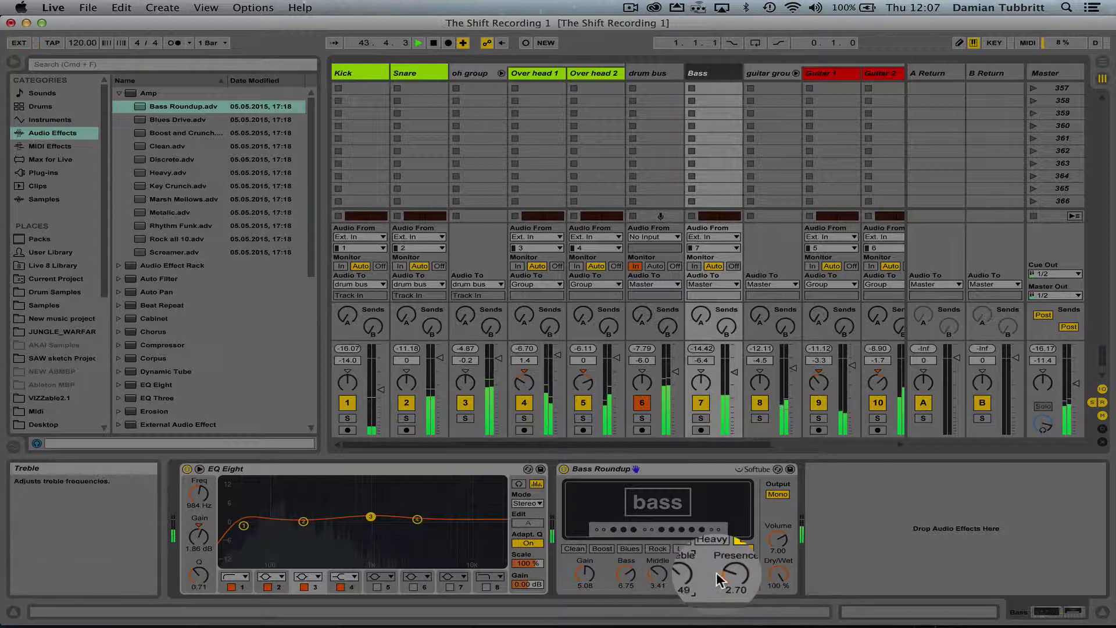
drag(723, 571, 727, 577)
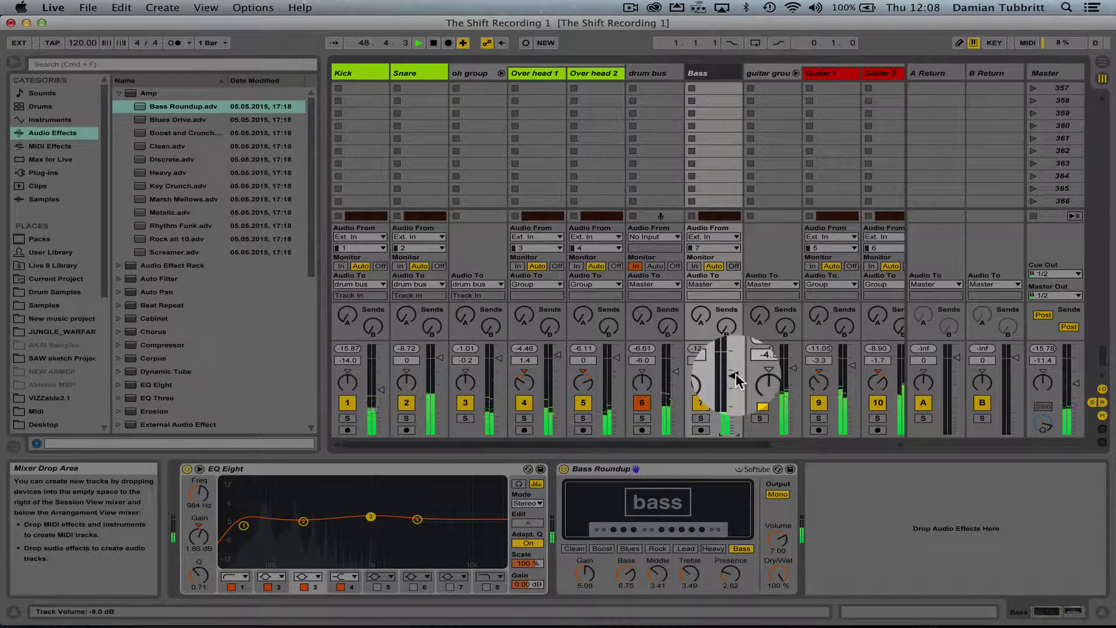
Step: Raise the drum bus volume to about -5.0 dB and replay the mix from the start of the song
drag(649, 374, 678, 370)
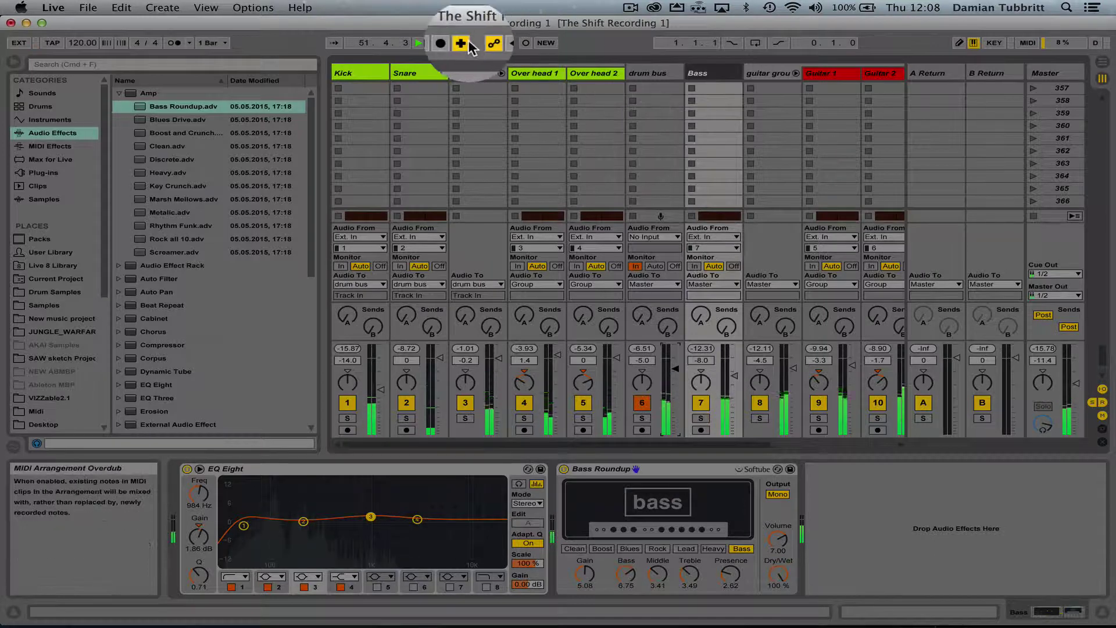
click(433, 44)
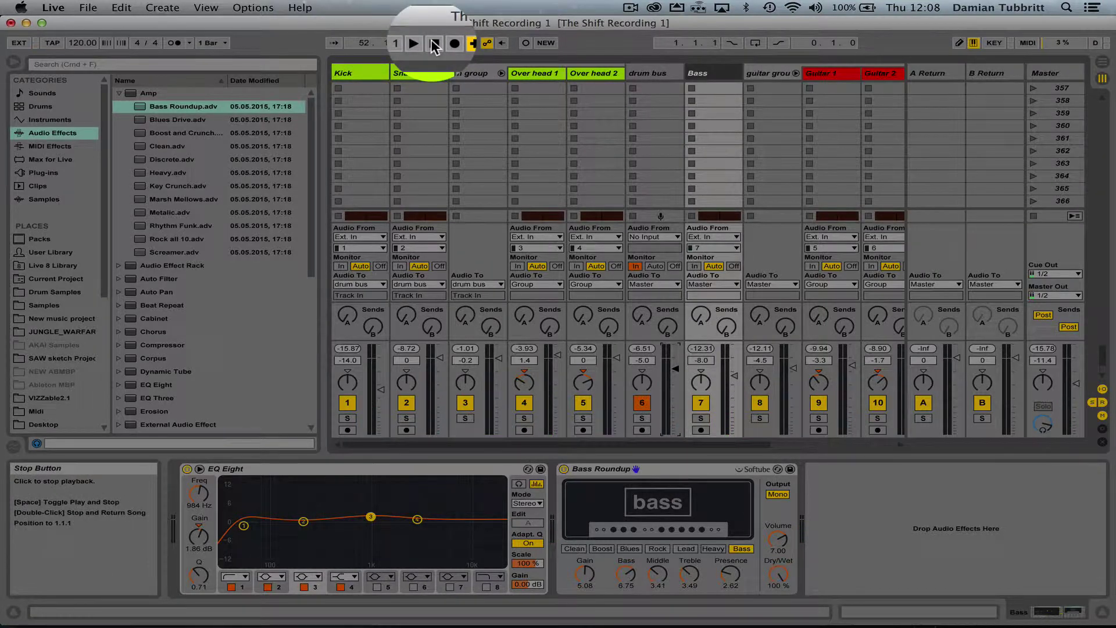
click(434, 45)
key(space)
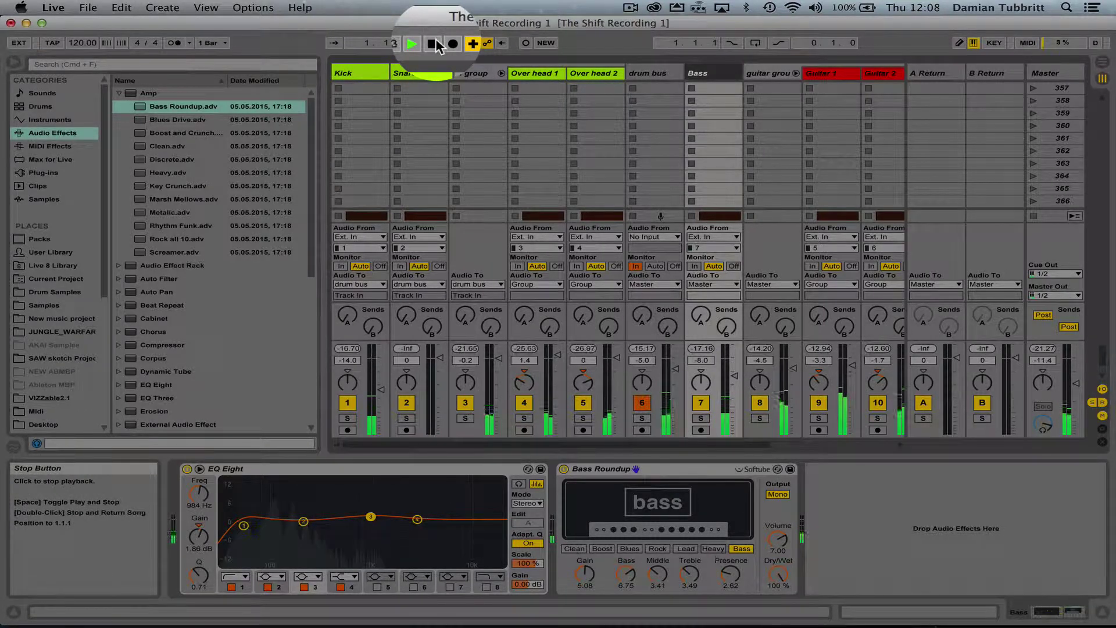